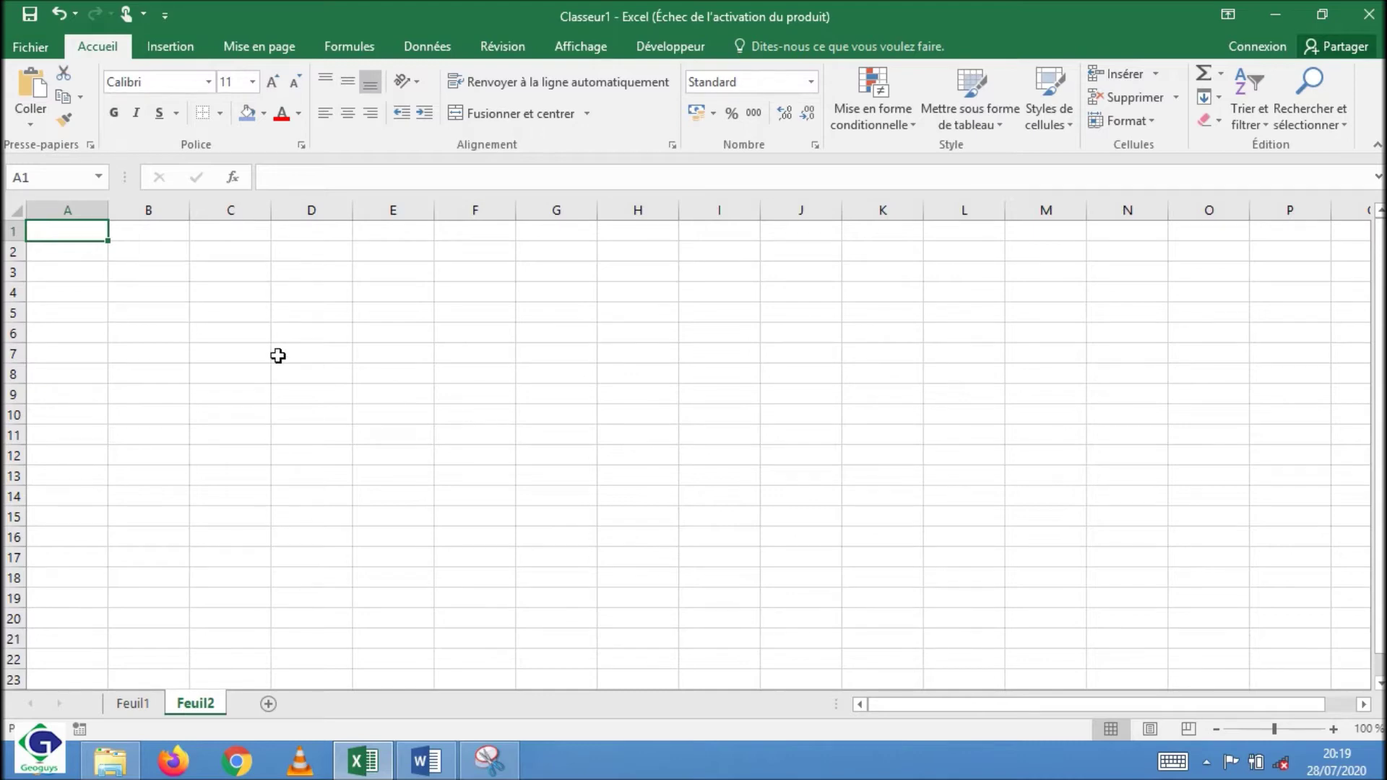
Step: Select the five-cell block C5:C9 on sheet Feuil2
click(251, 319)
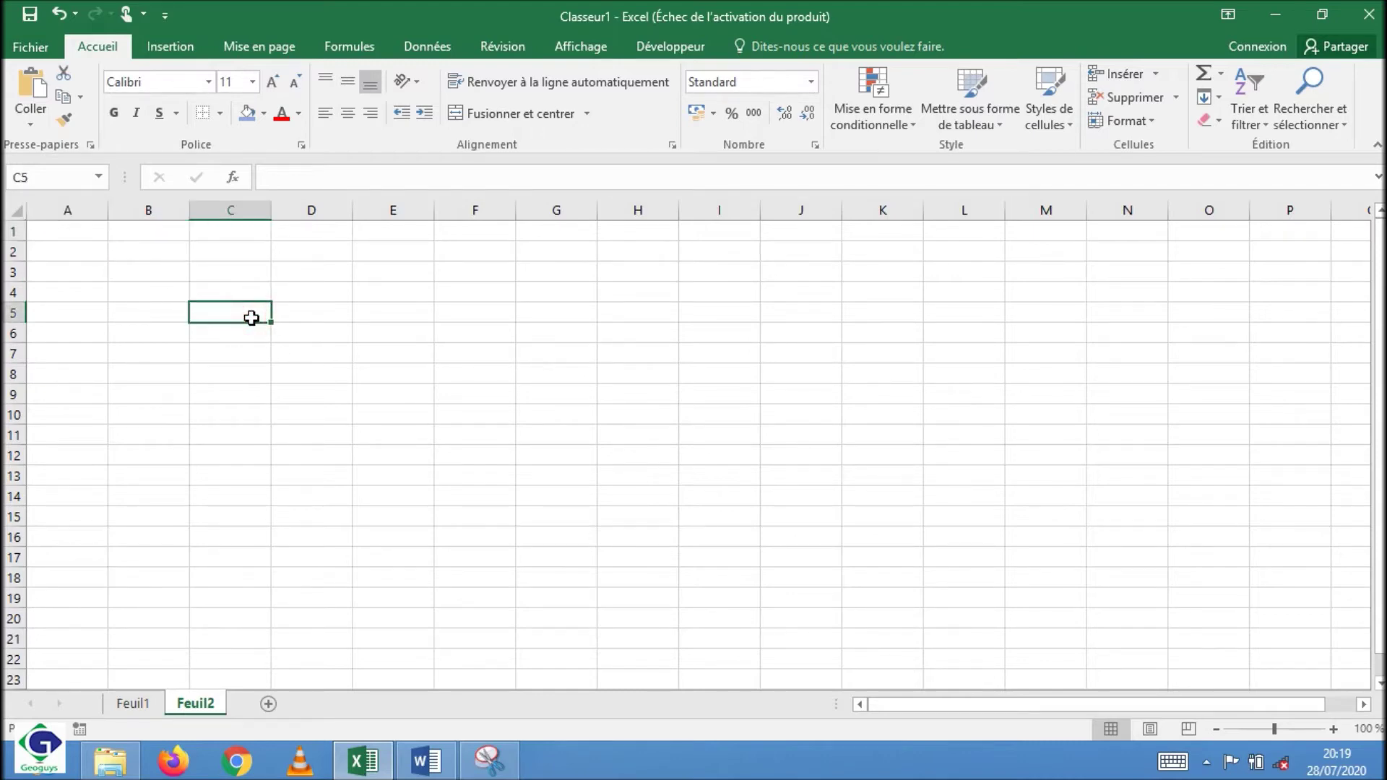
key(shift+Down)
key(shift+Down)
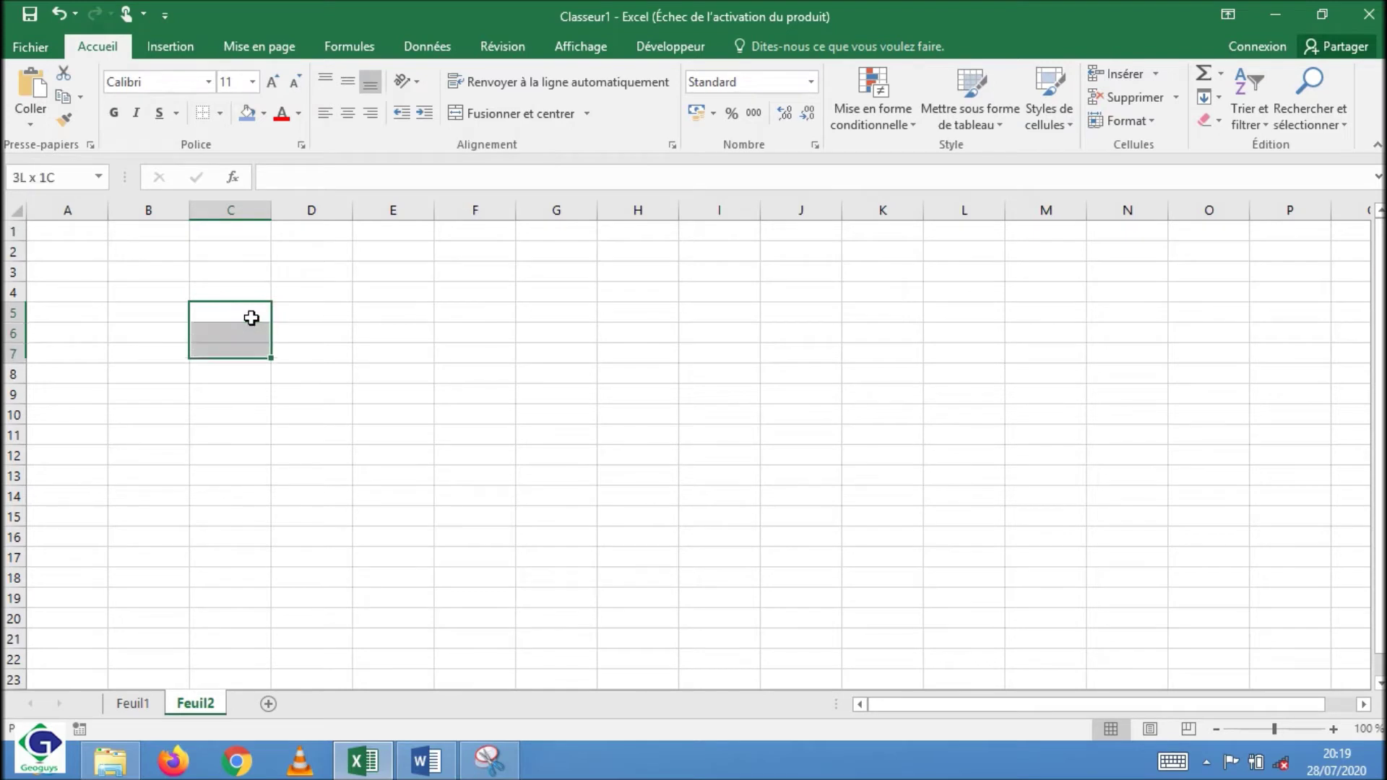
key(shift+Down)
key(shift+Down)
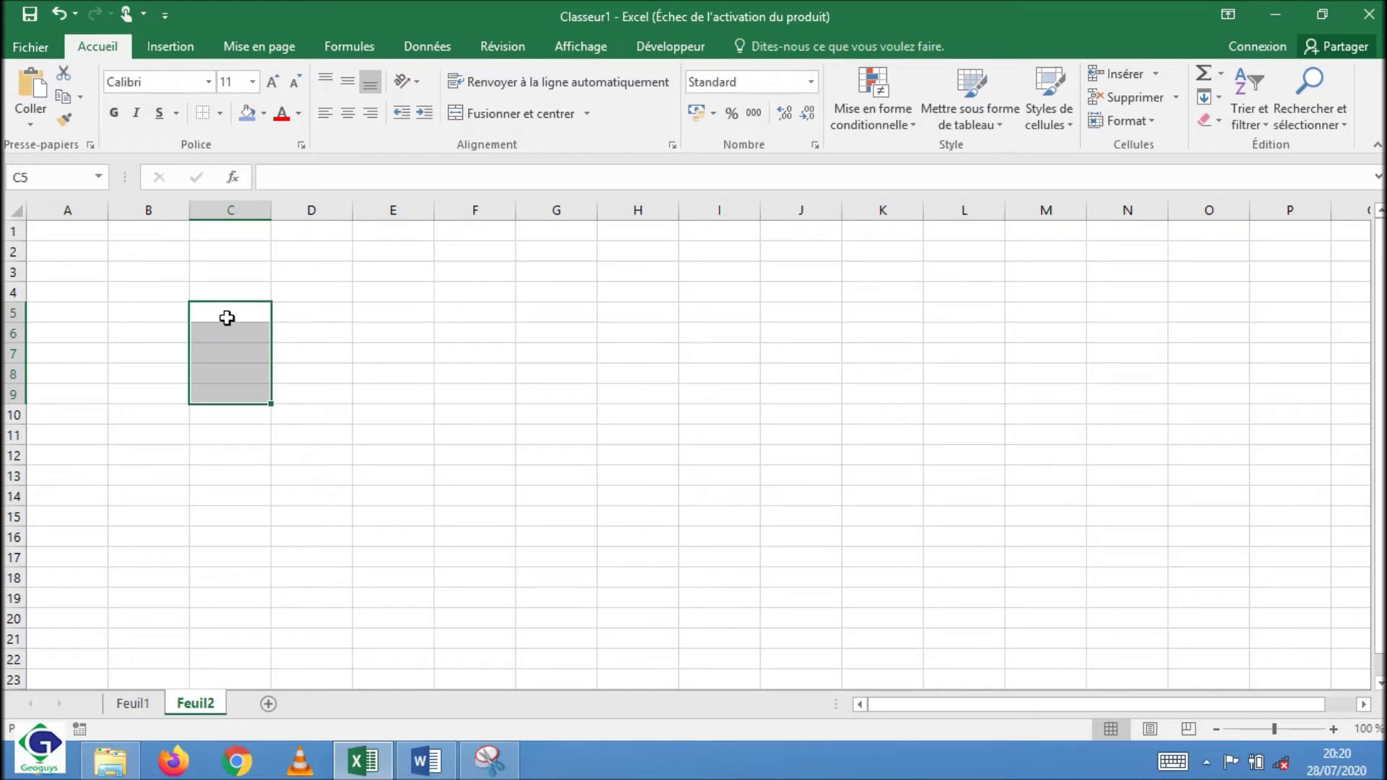
click(325, 311)
click(230, 307)
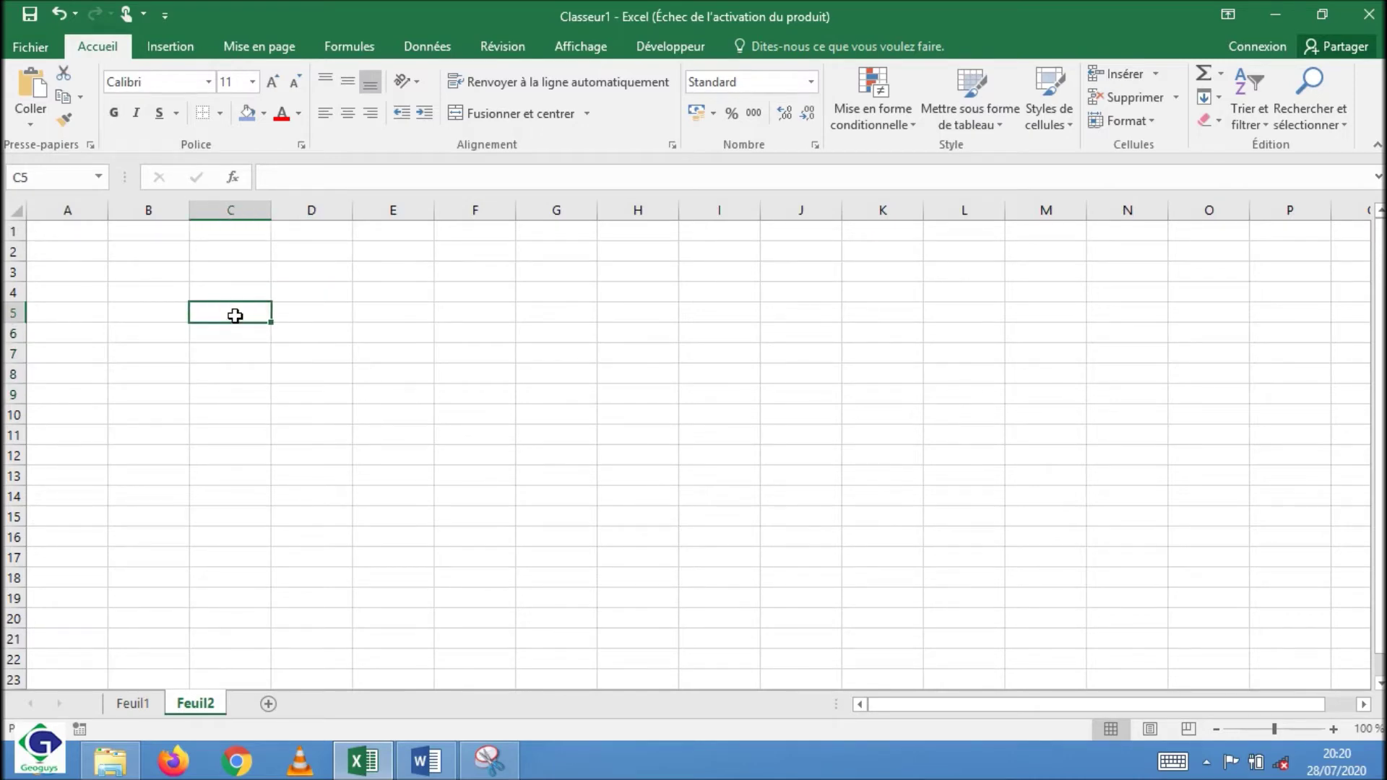
key(shift+Down)
key(shift+Down)
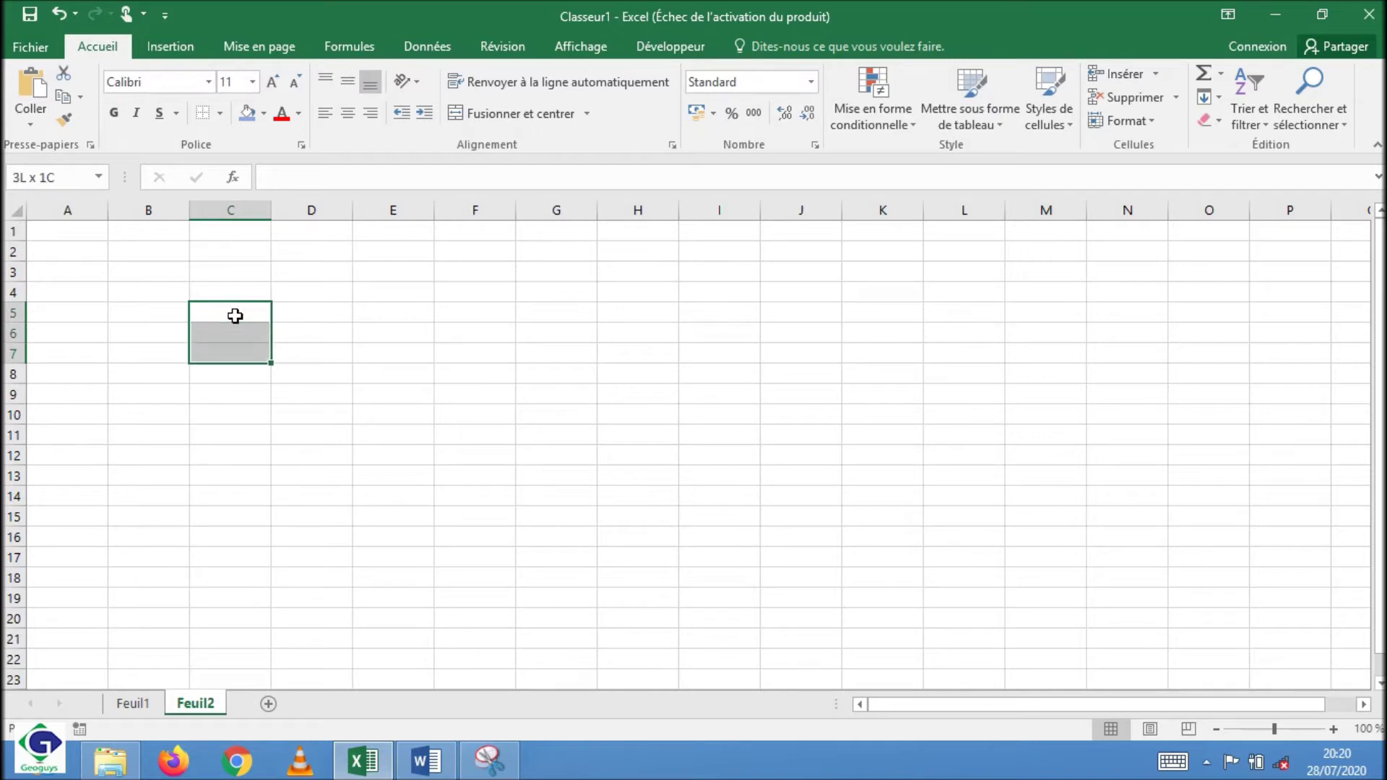
key(shift+Down)
key(shift+Down)
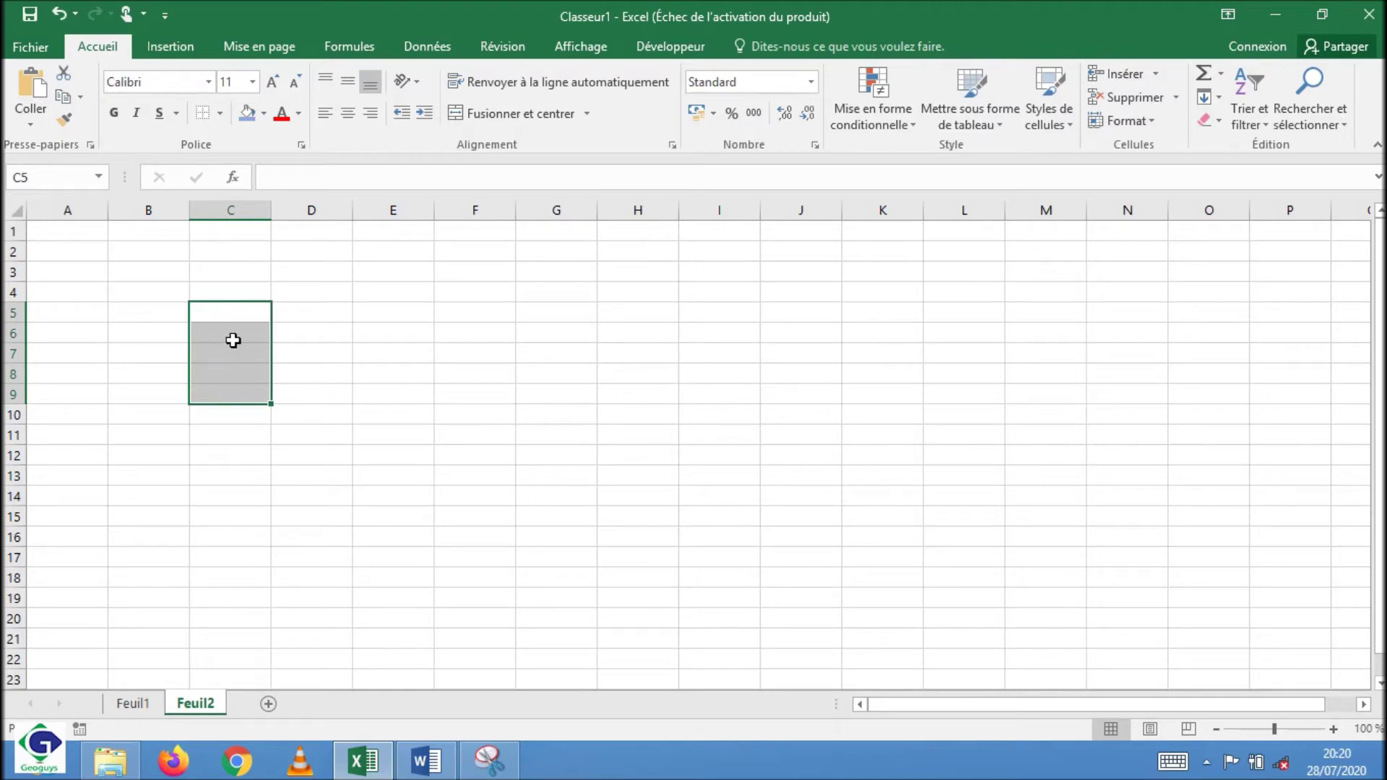
click(219, 116)
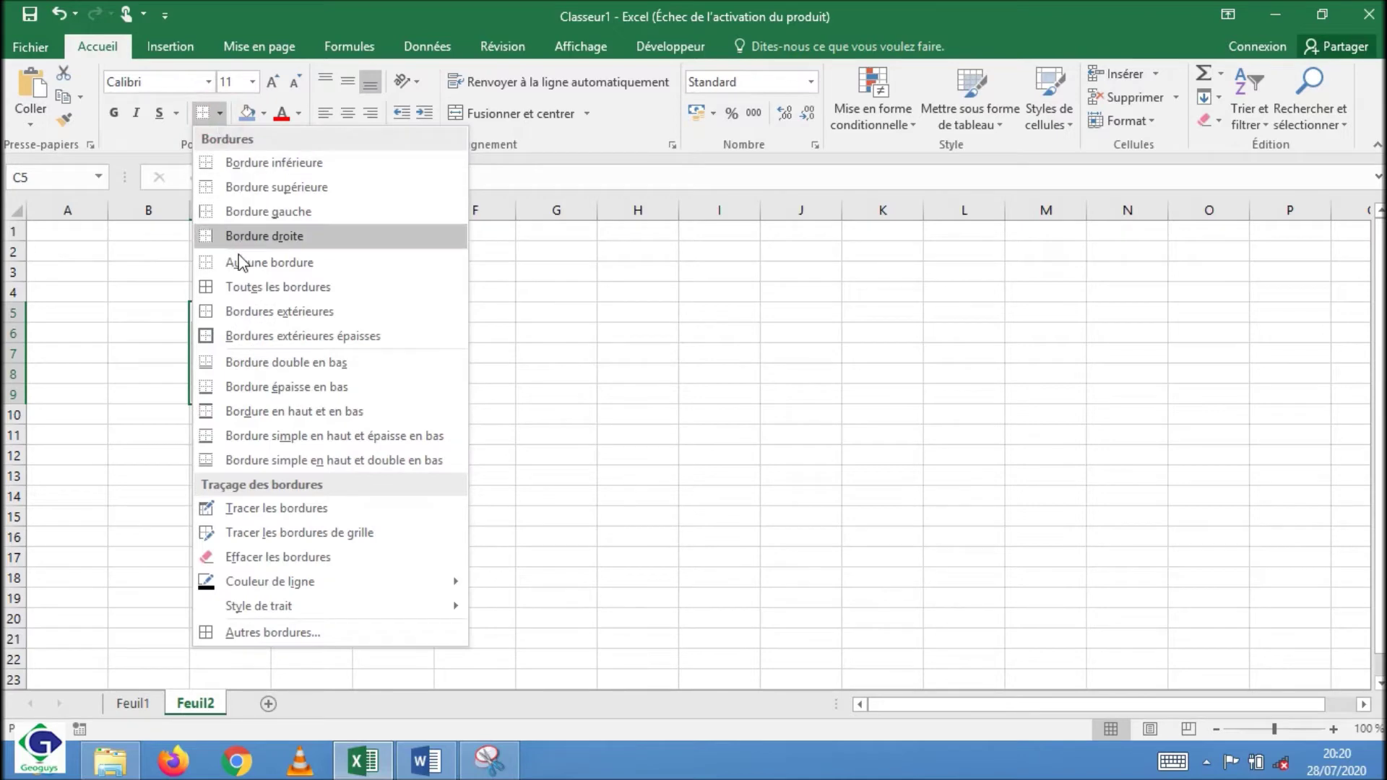
Step: Apply Toutes les bordures to C5:C9 and check each of the five boxed cells
click(254, 286)
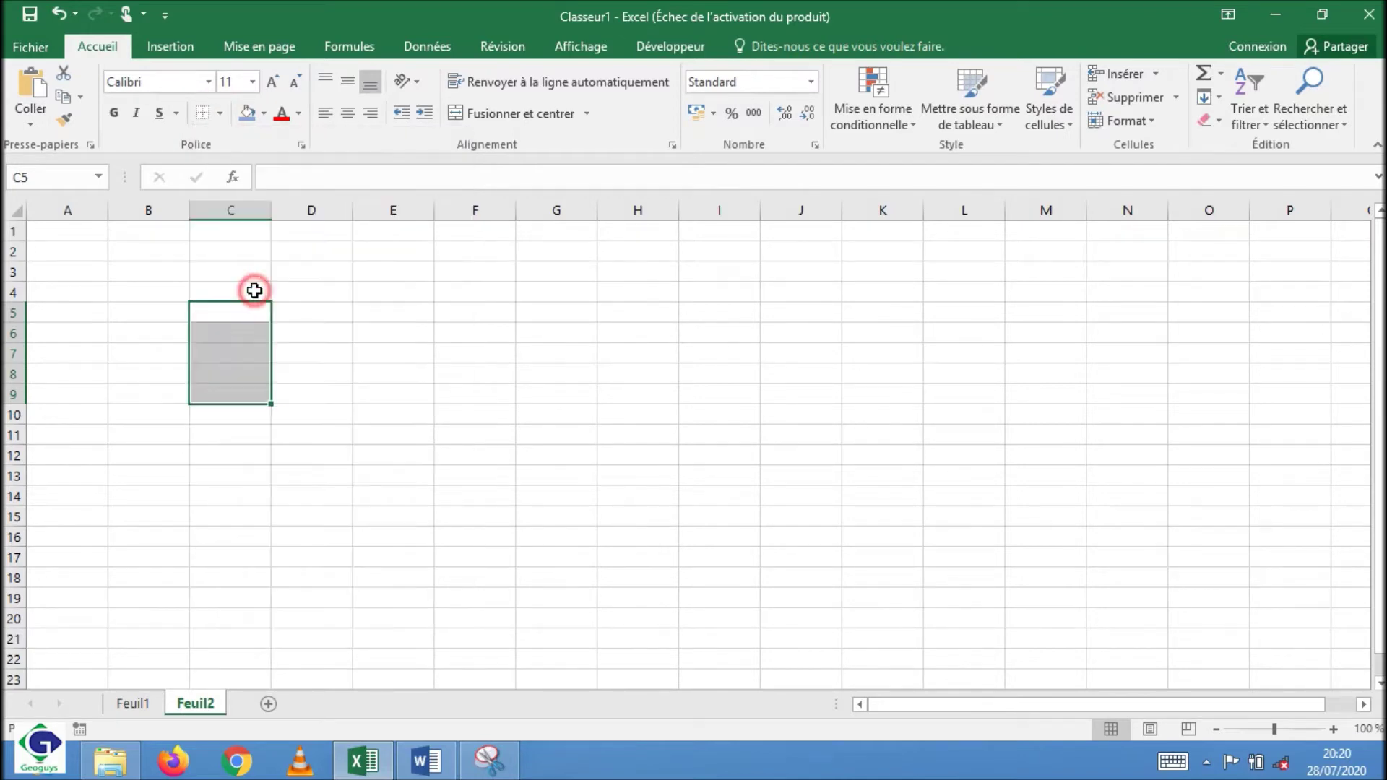
click(304, 312)
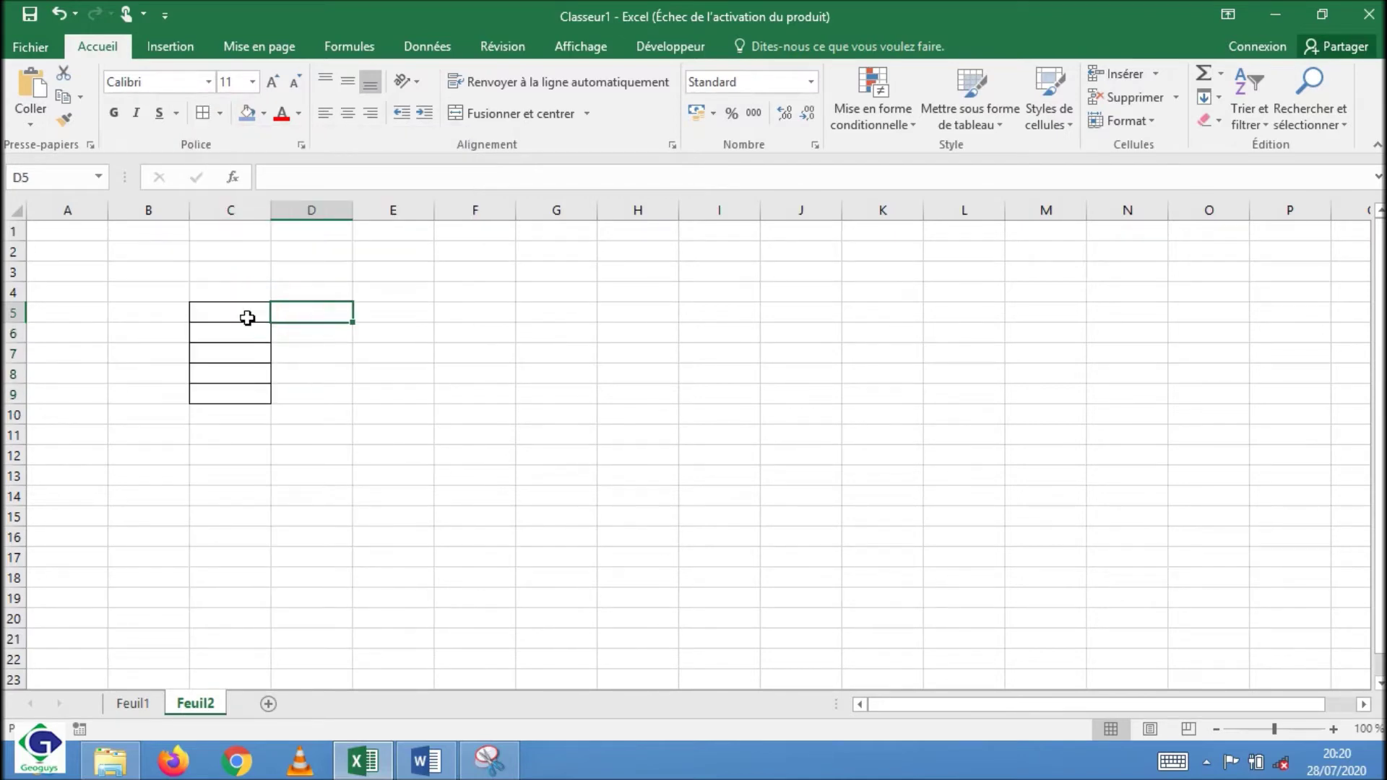
click(229, 309)
click(237, 339)
click(233, 355)
click(235, 374)
click(237, 394)
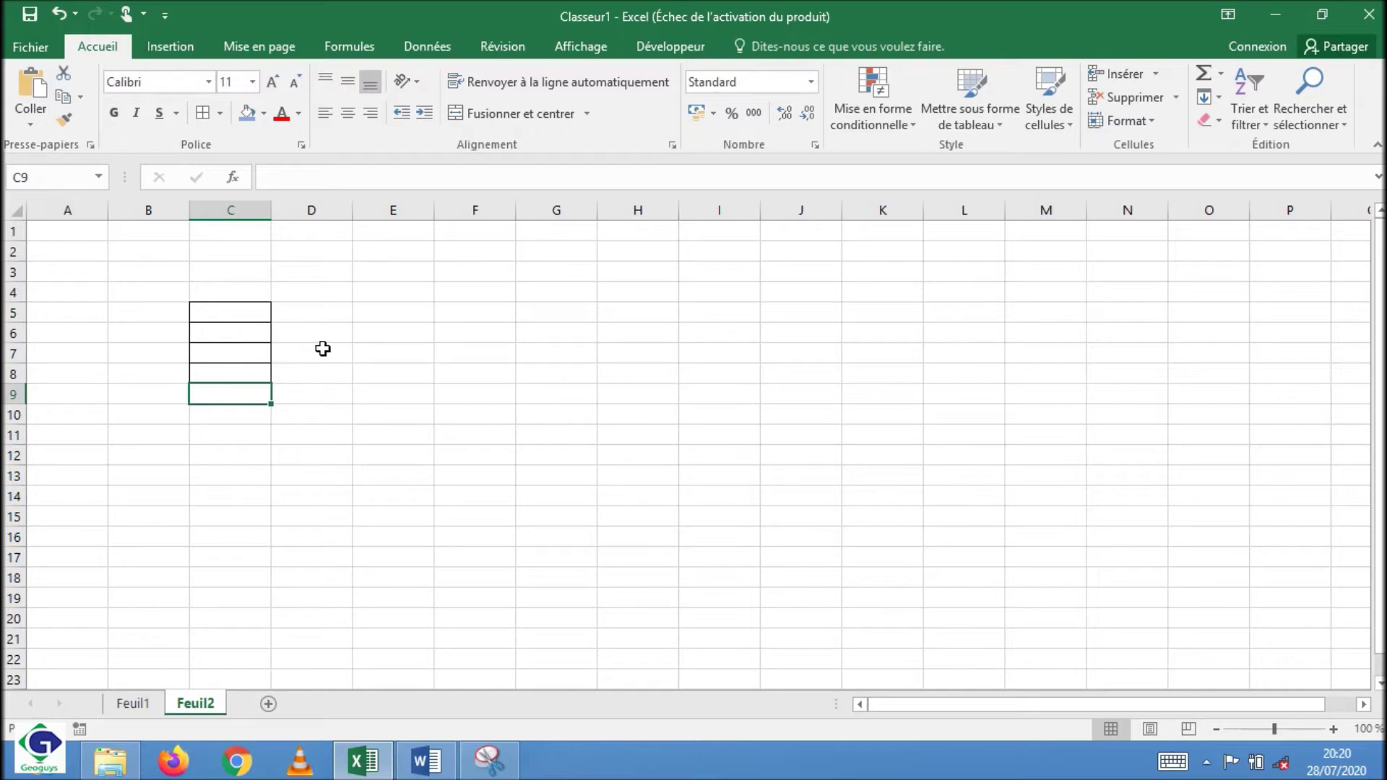
click(318, 297)
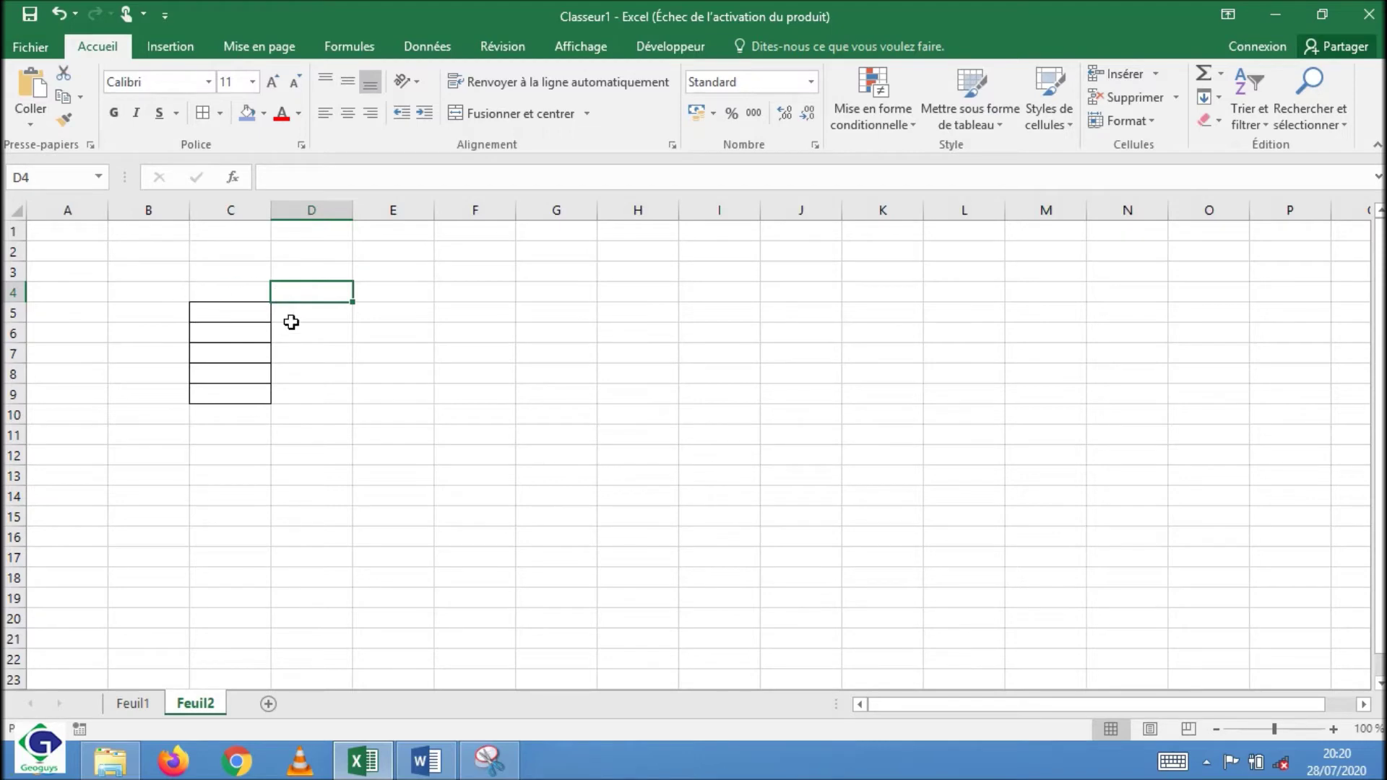
click(220, 316)
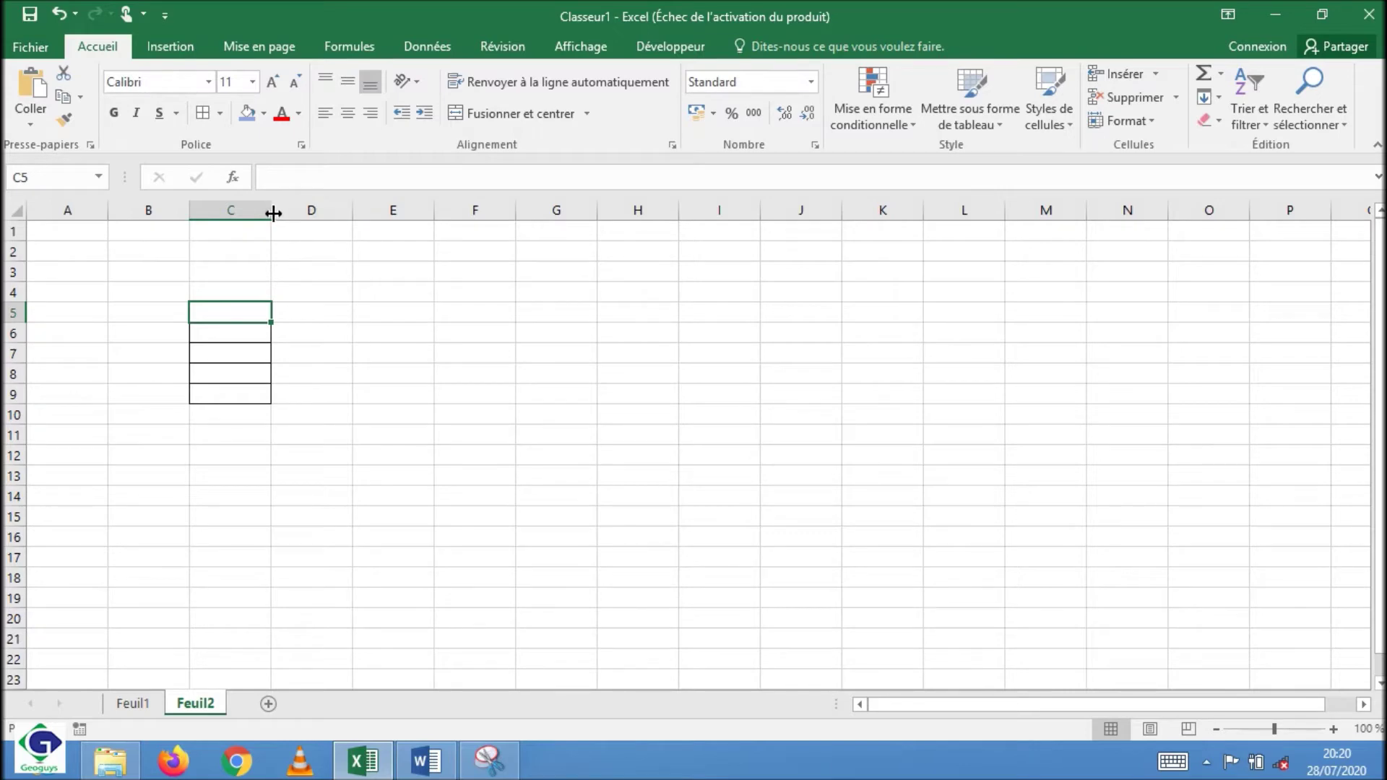
Step: Widen column C and make row 5 taller
drag(271, 212, 347, 213)
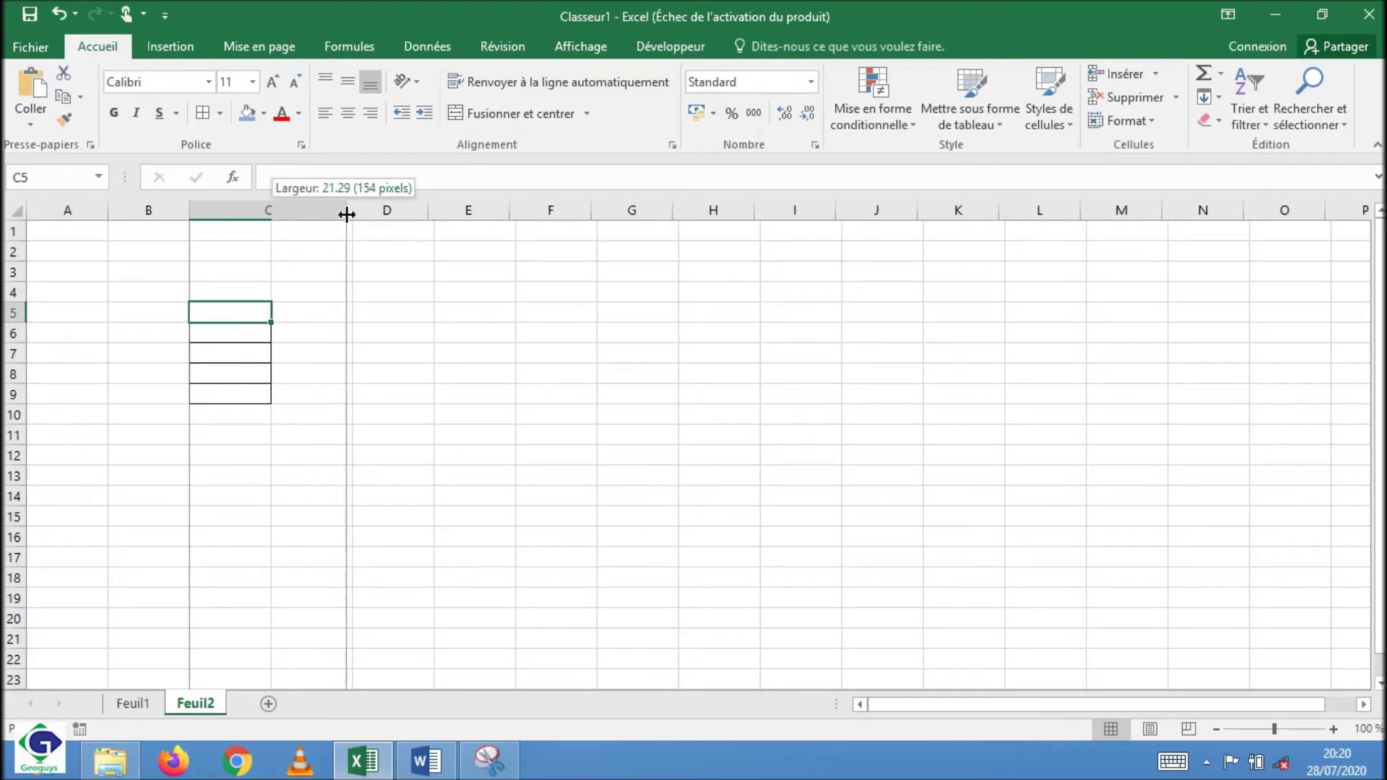
drag(346, 213, 352, 215)
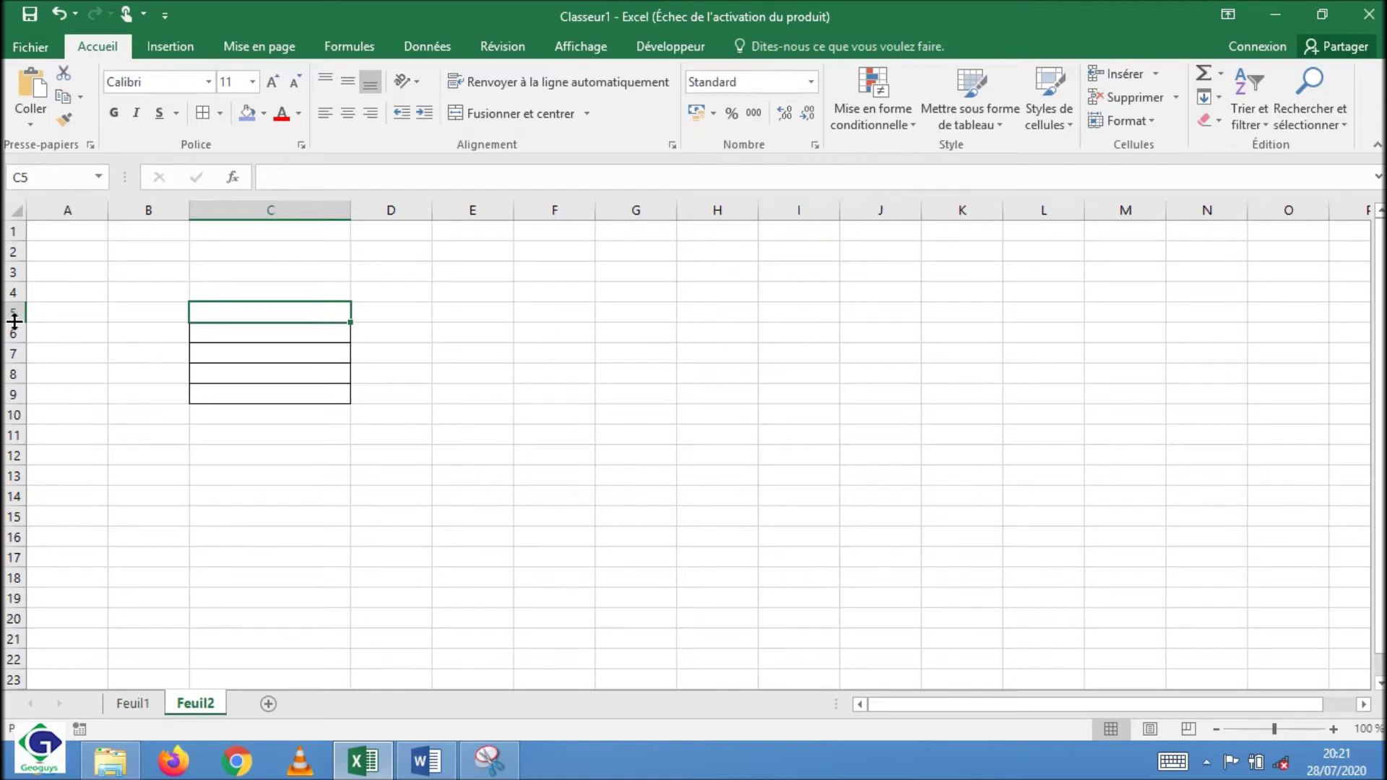
drag(15, 321, 23, 363)
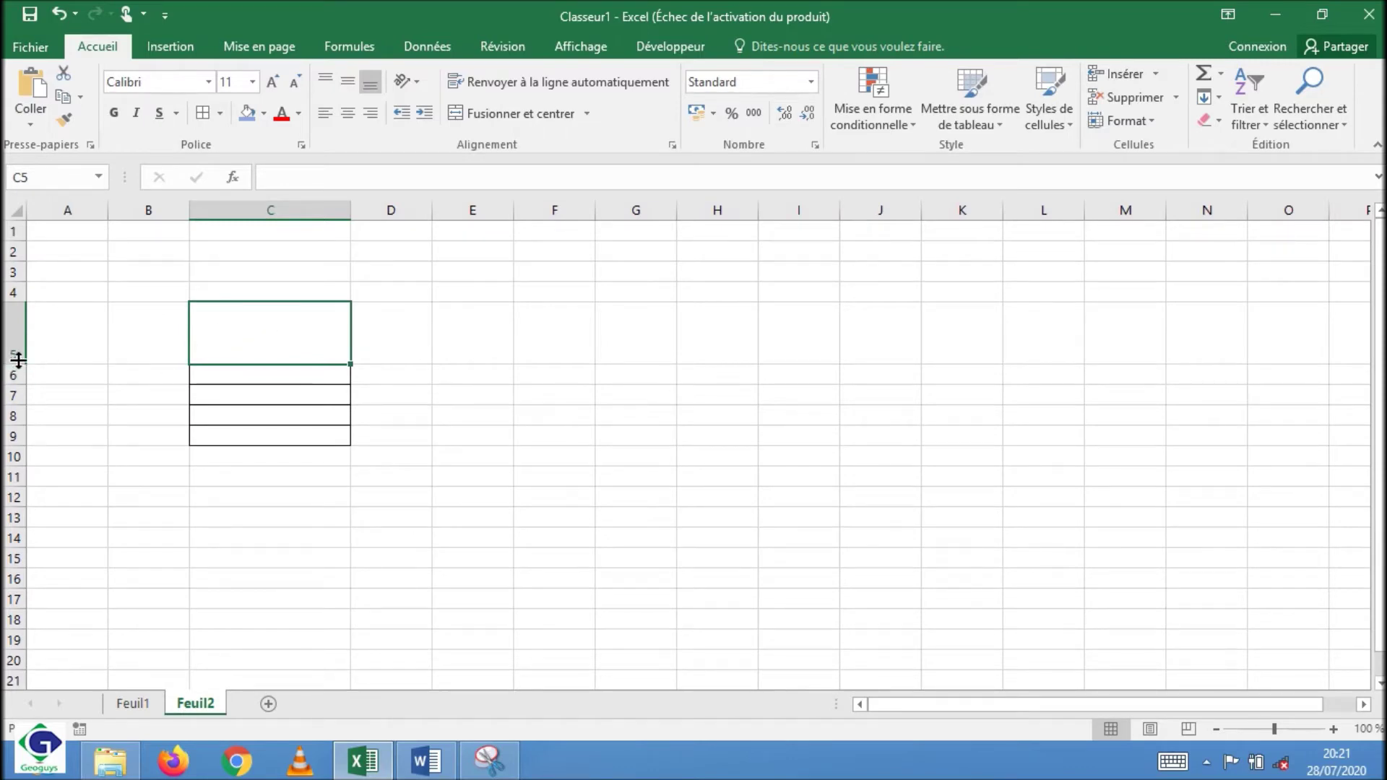
drag(12, 363, 10, 349)
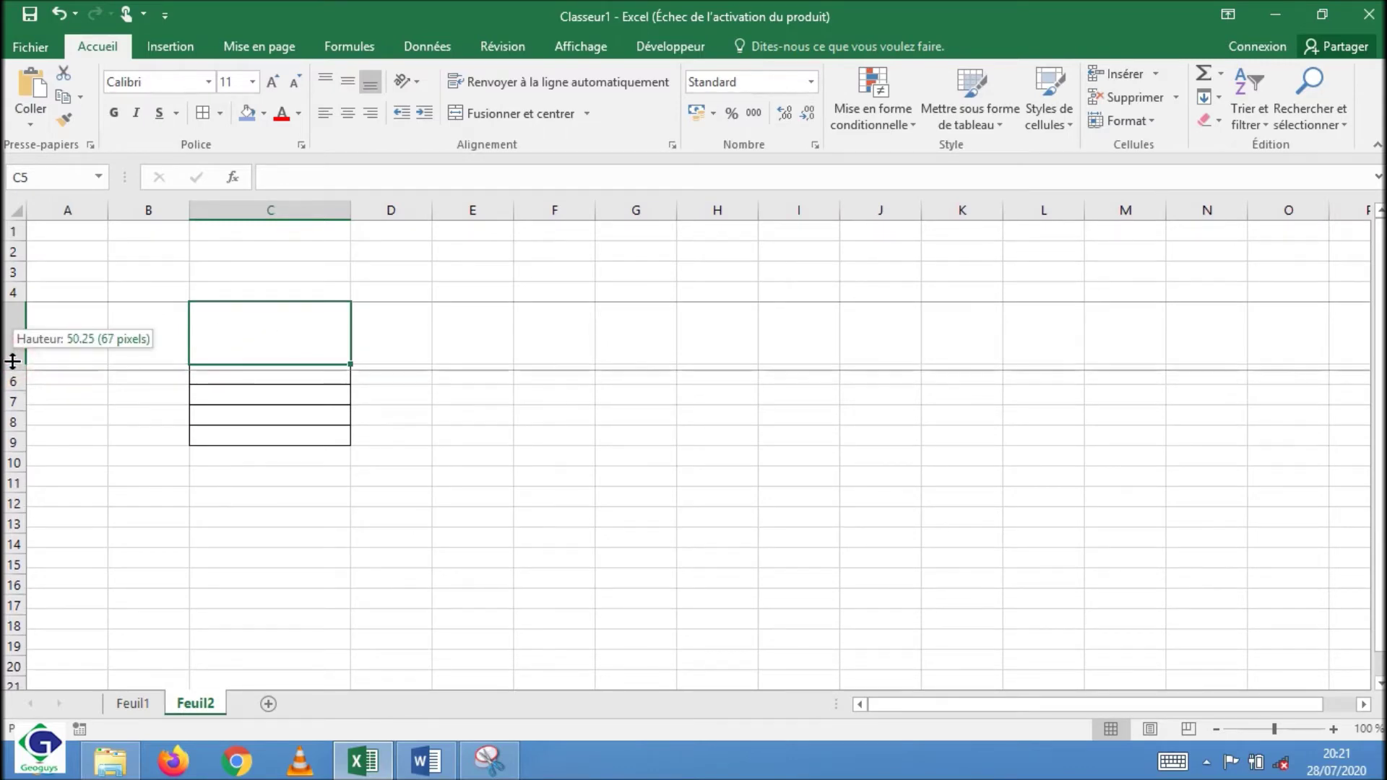
drag(10, 349, 6, 350)
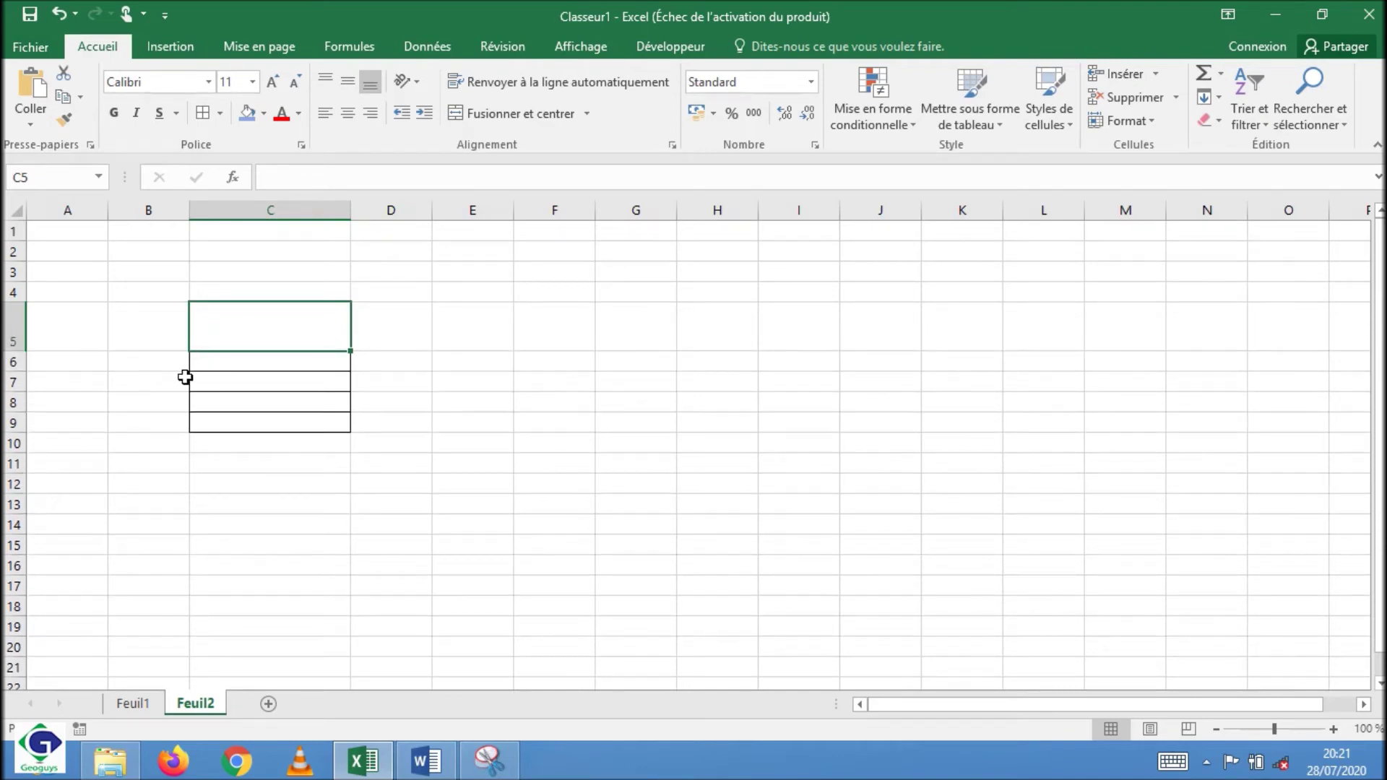
Step: Enlarge rows 6 to 9 to unequal heights, making row 7 the thickest layer
drag(15, 371, 15, 388)
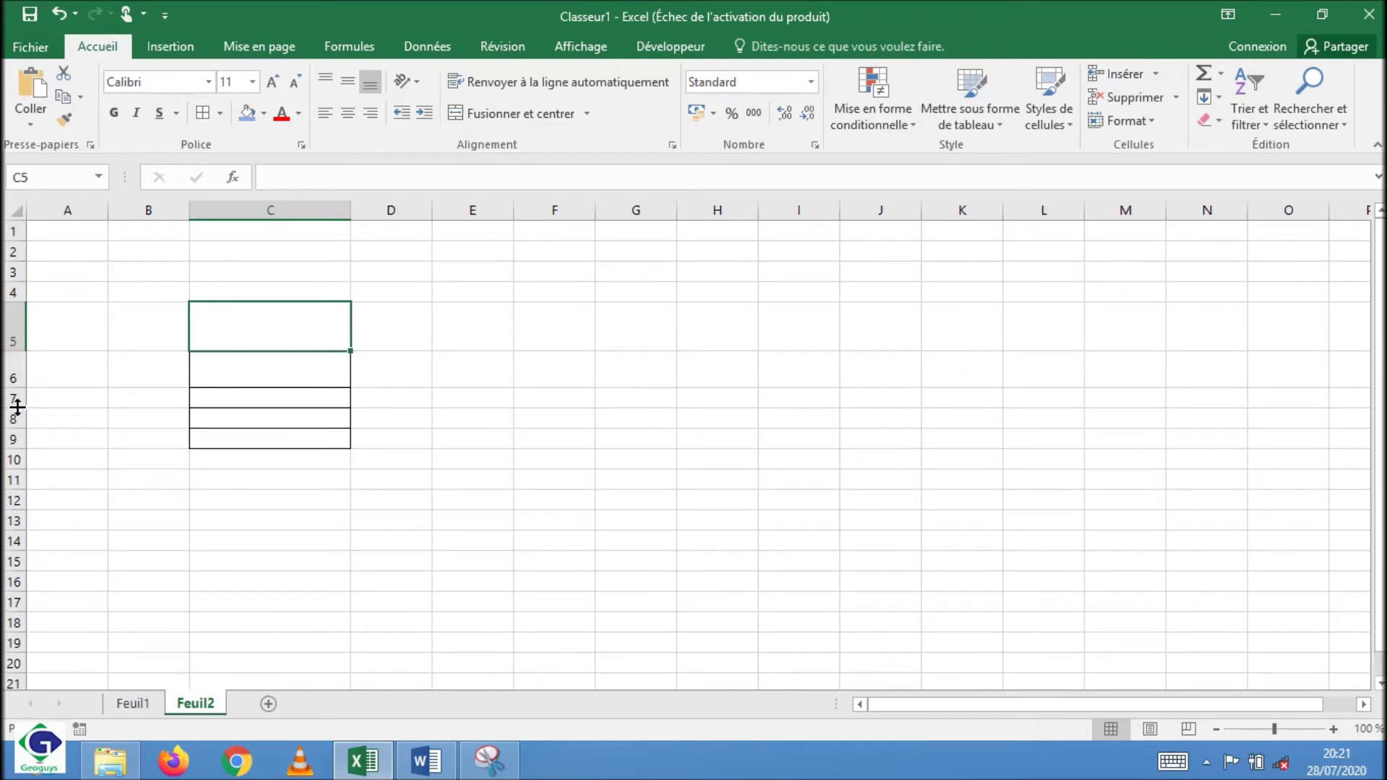
drag(17, 408, 15, 449)
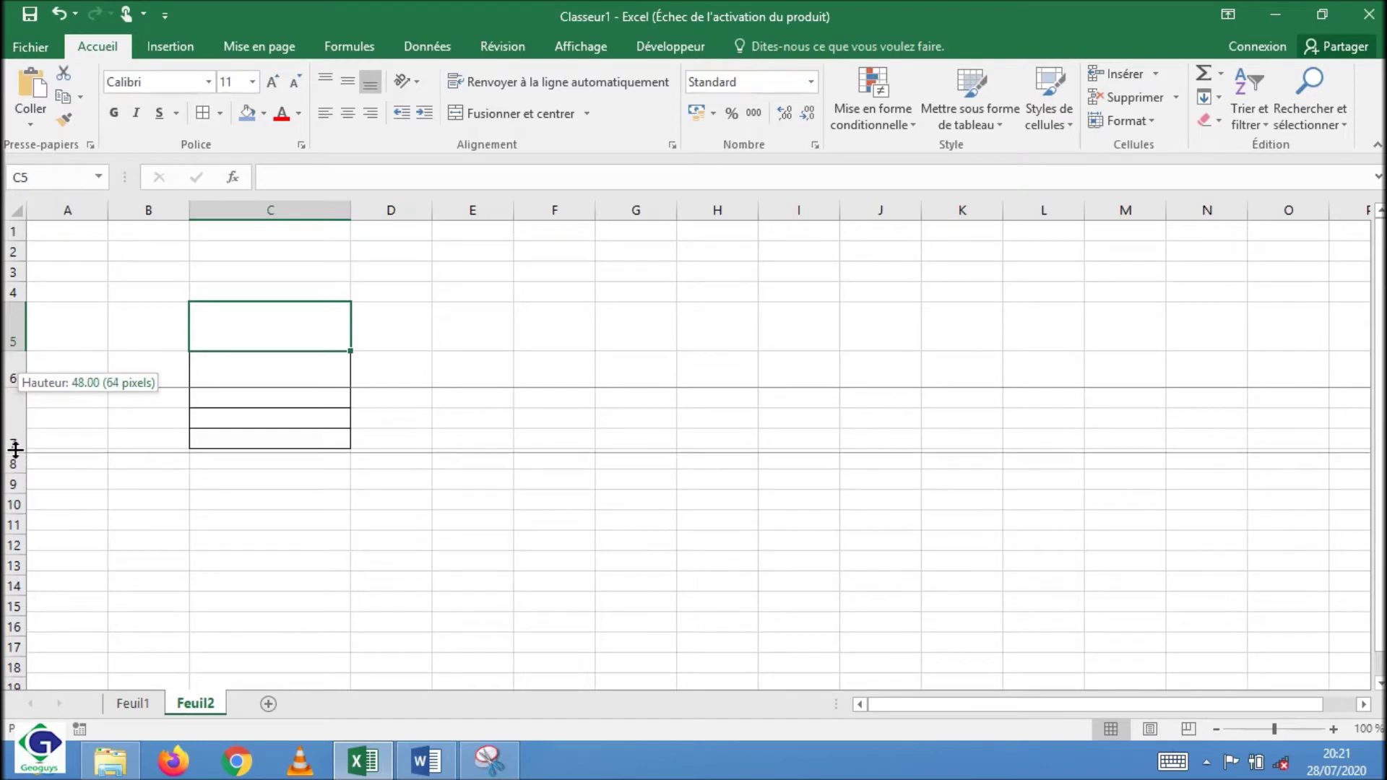
drag(15, 450, 15, 488)
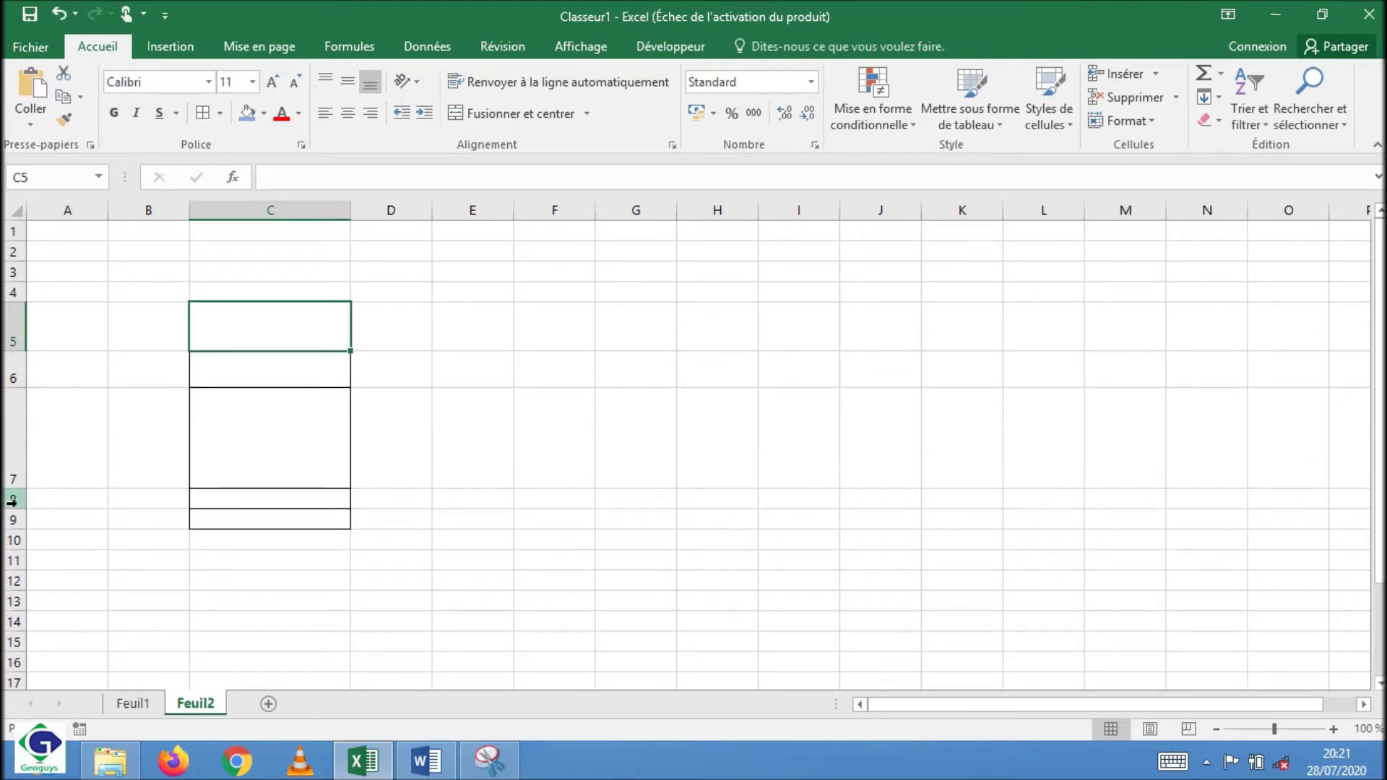
drag(15, 510, 16, 538)
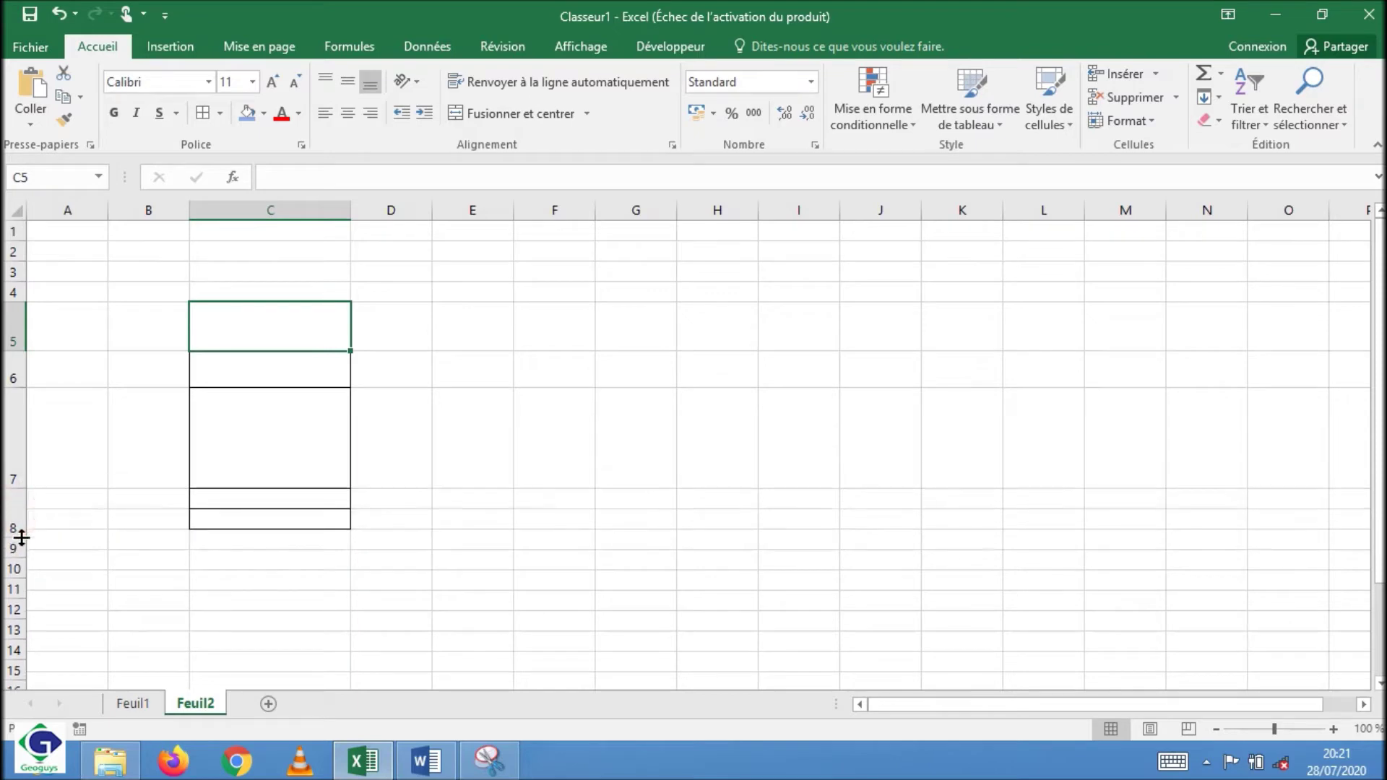
drag(23, 558, 20, 577)
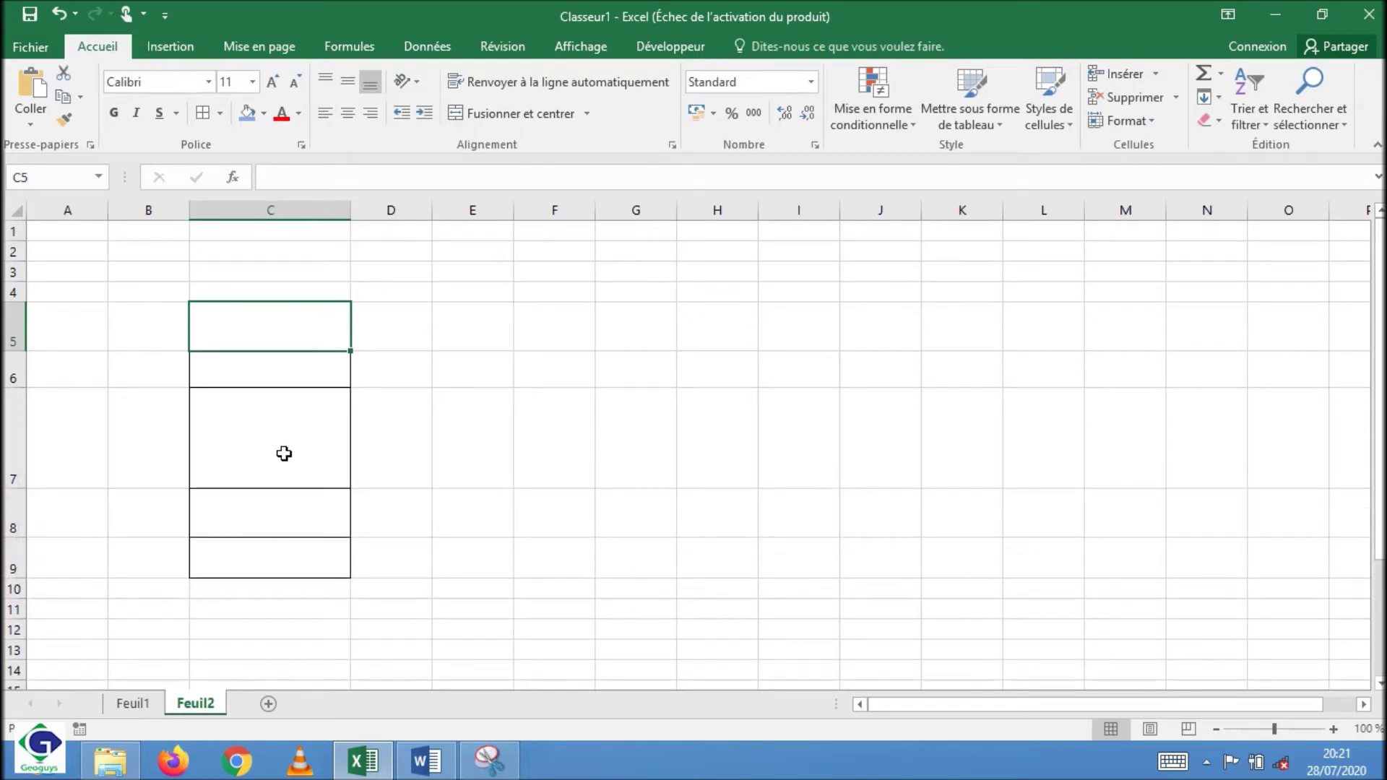
click(285, 362)
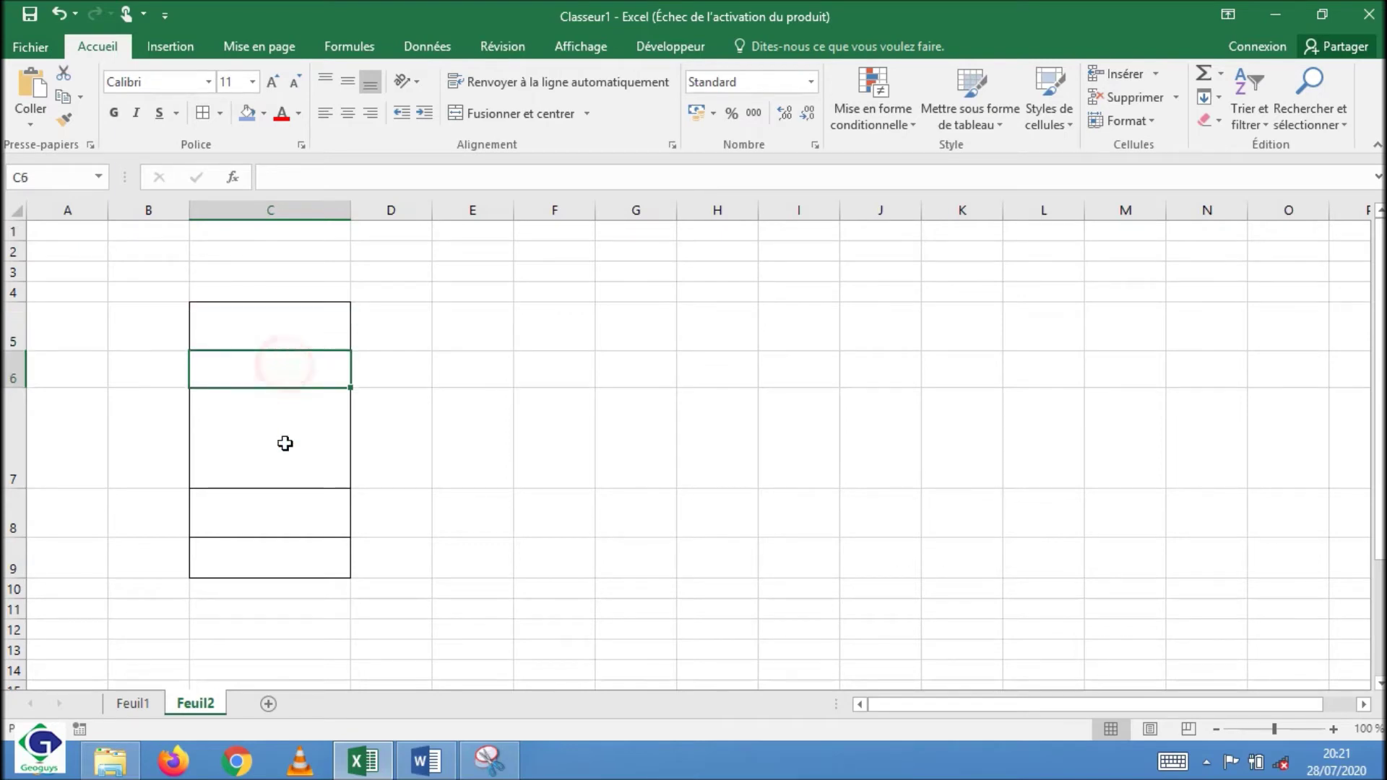
click(285, 442)
click(287, 524)
click(287, 558)
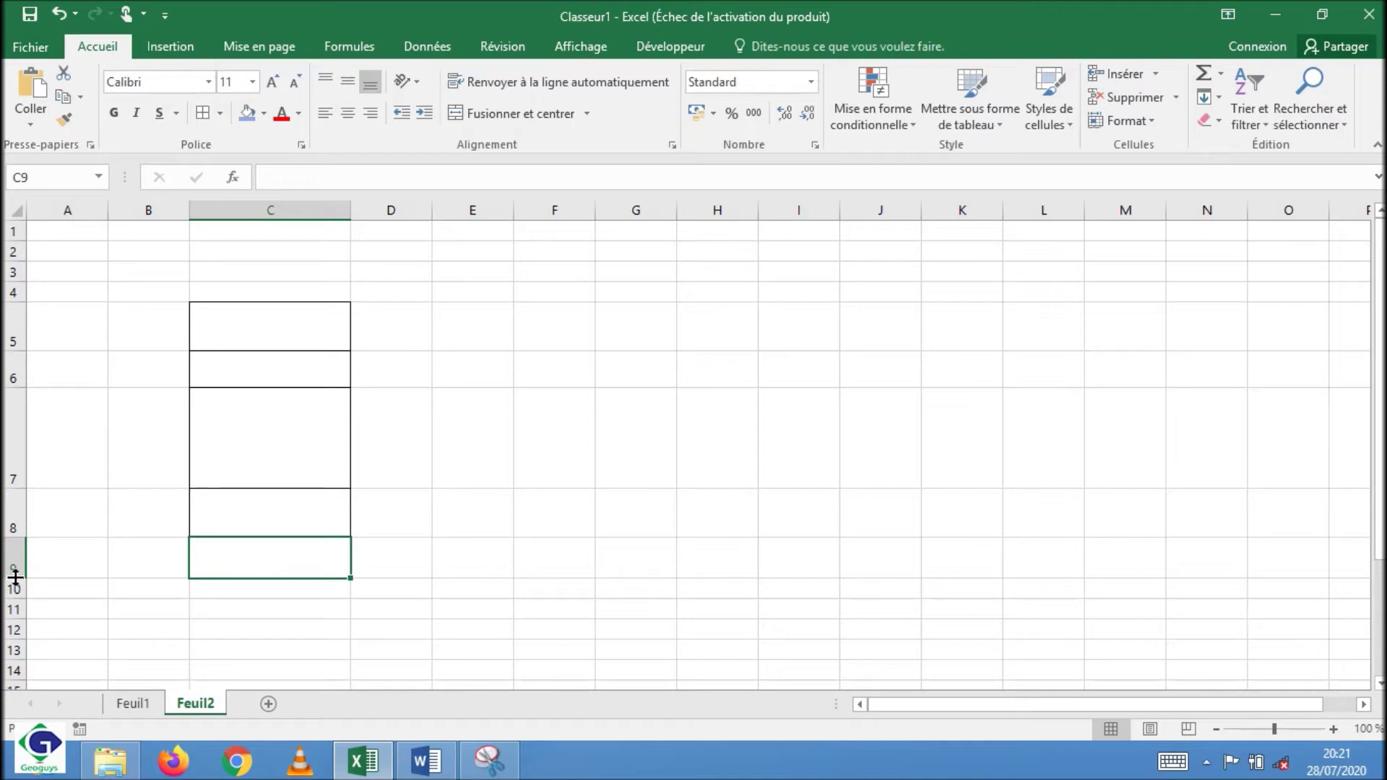
drag(15, 576, 15, 609)
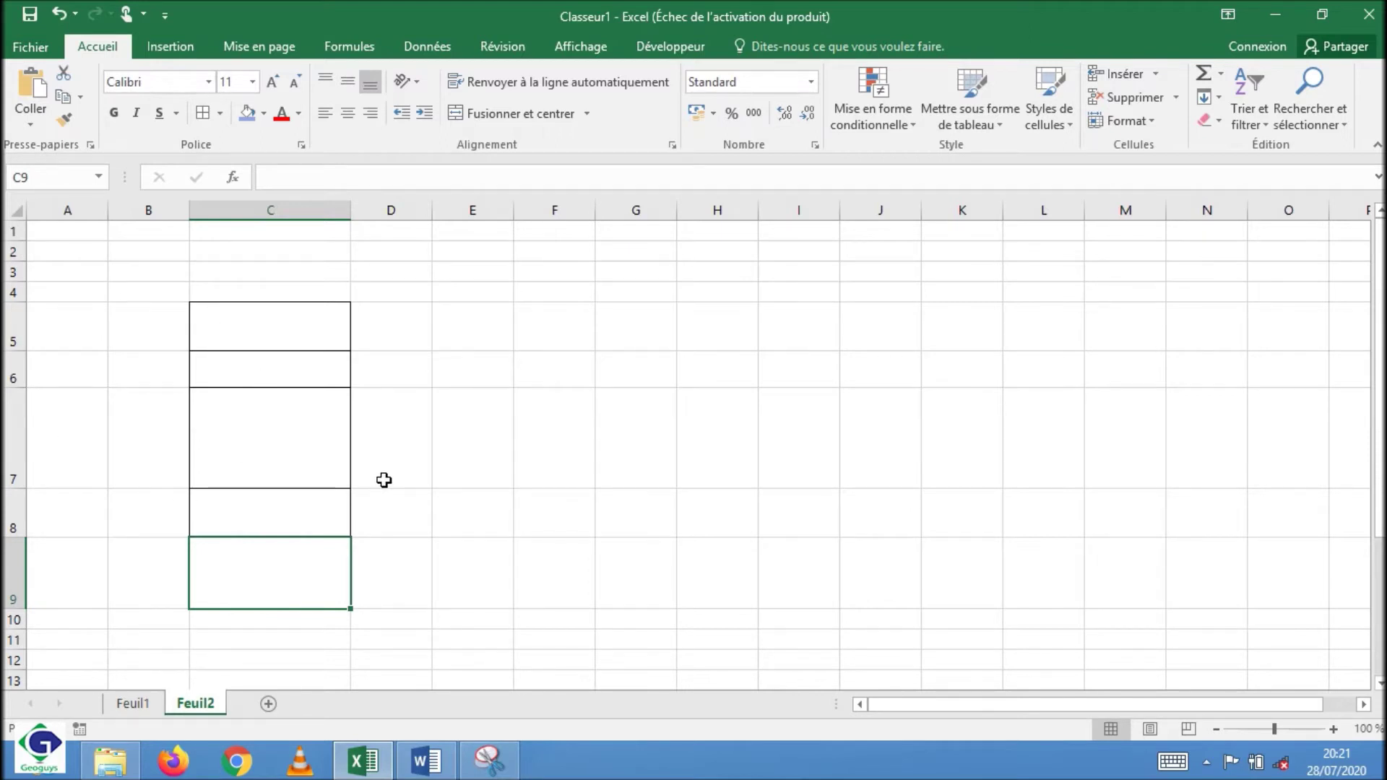
click(288, 339)
Step: Fill C5 with light gold and C6 with light blue
click(286, 367)
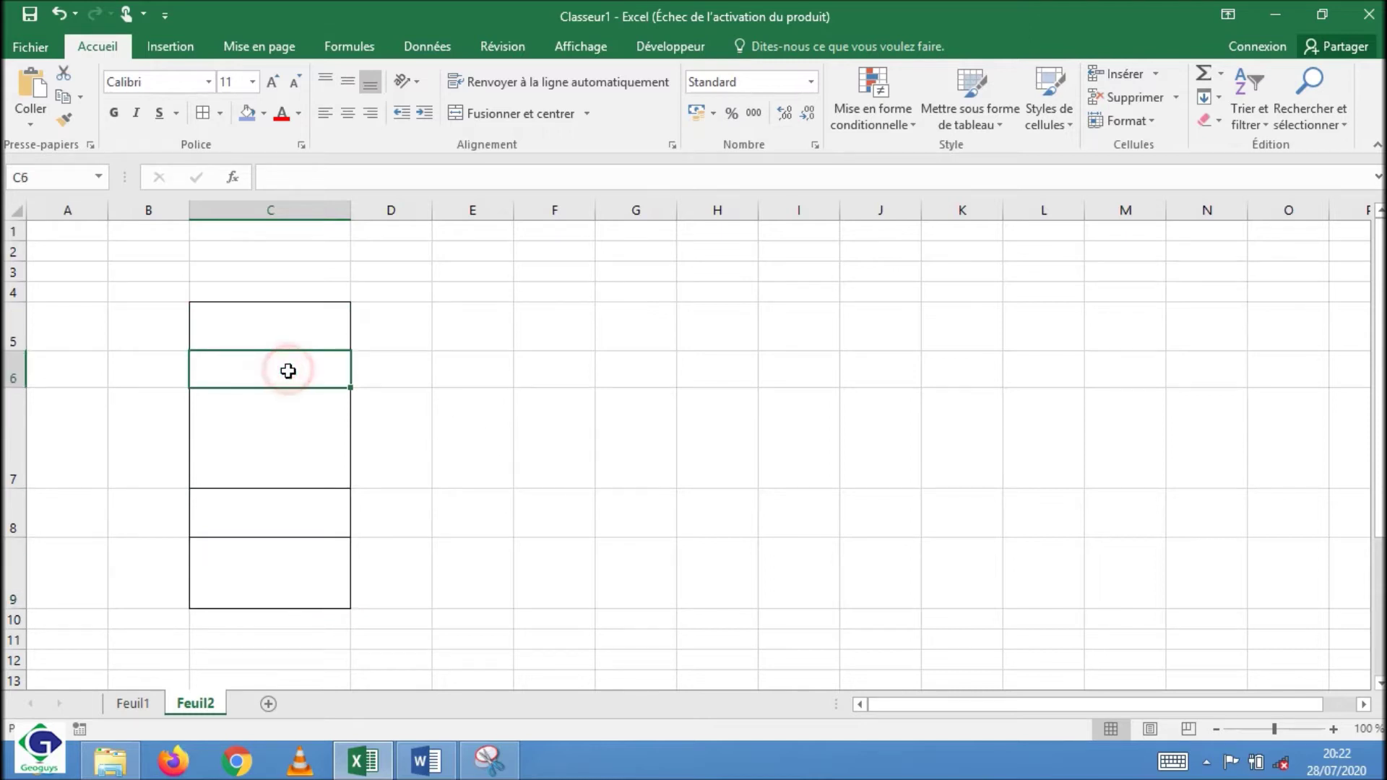
click(289, 417)
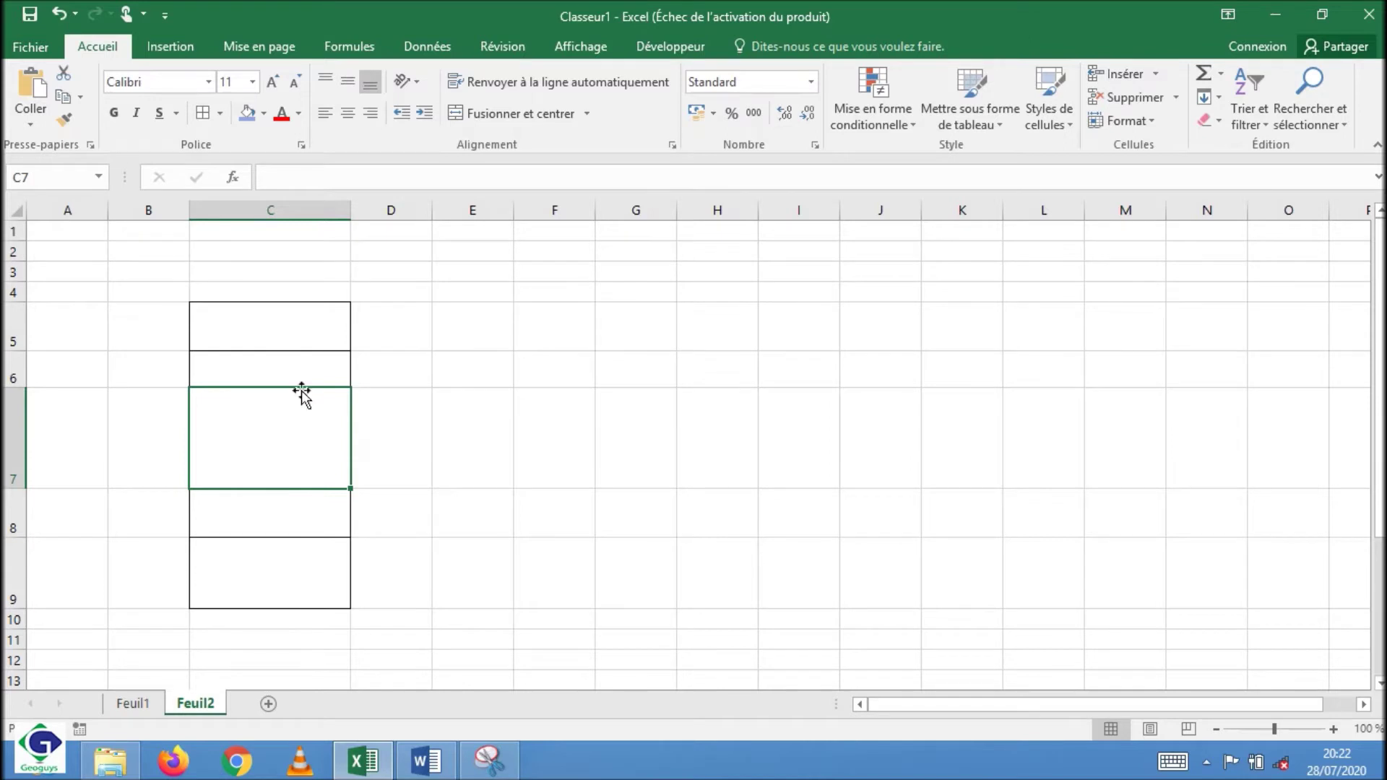
click(307, 326)
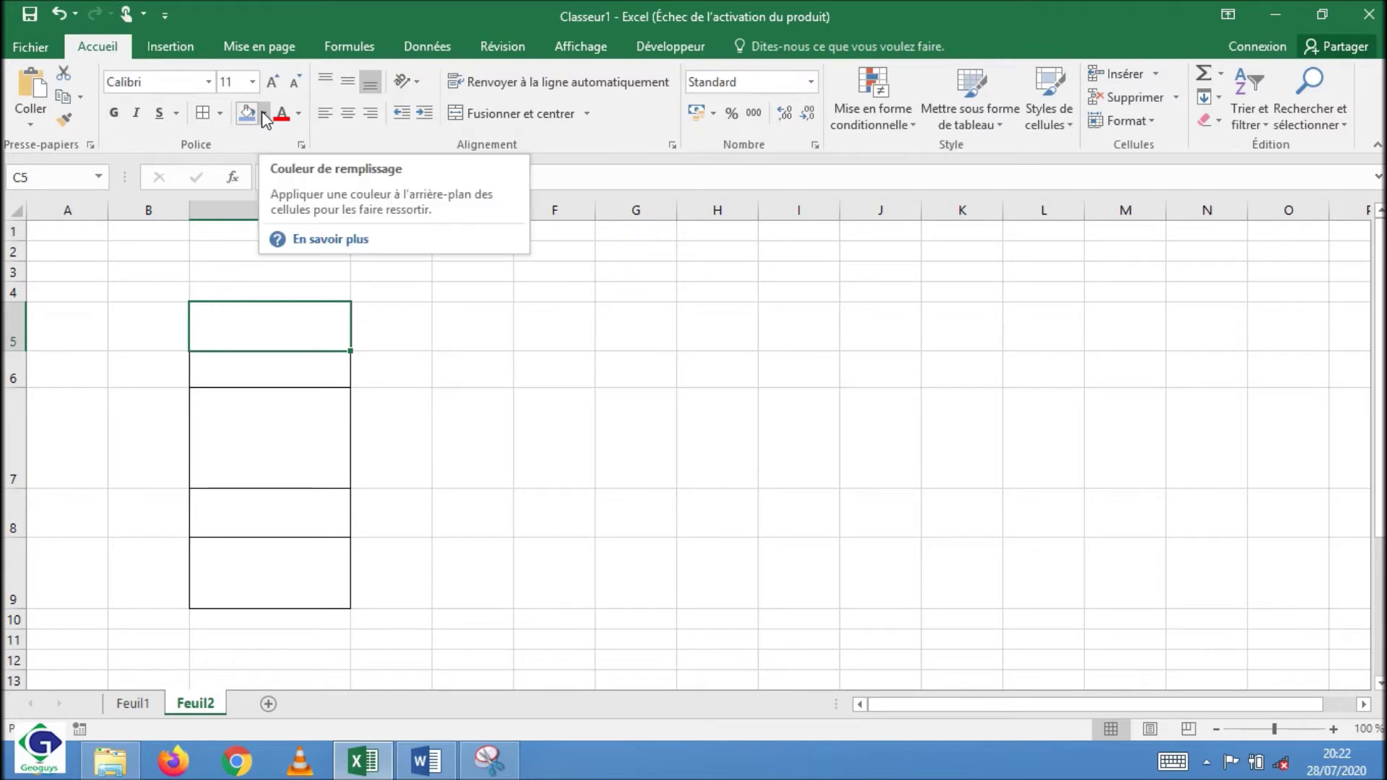
click(265, 116)
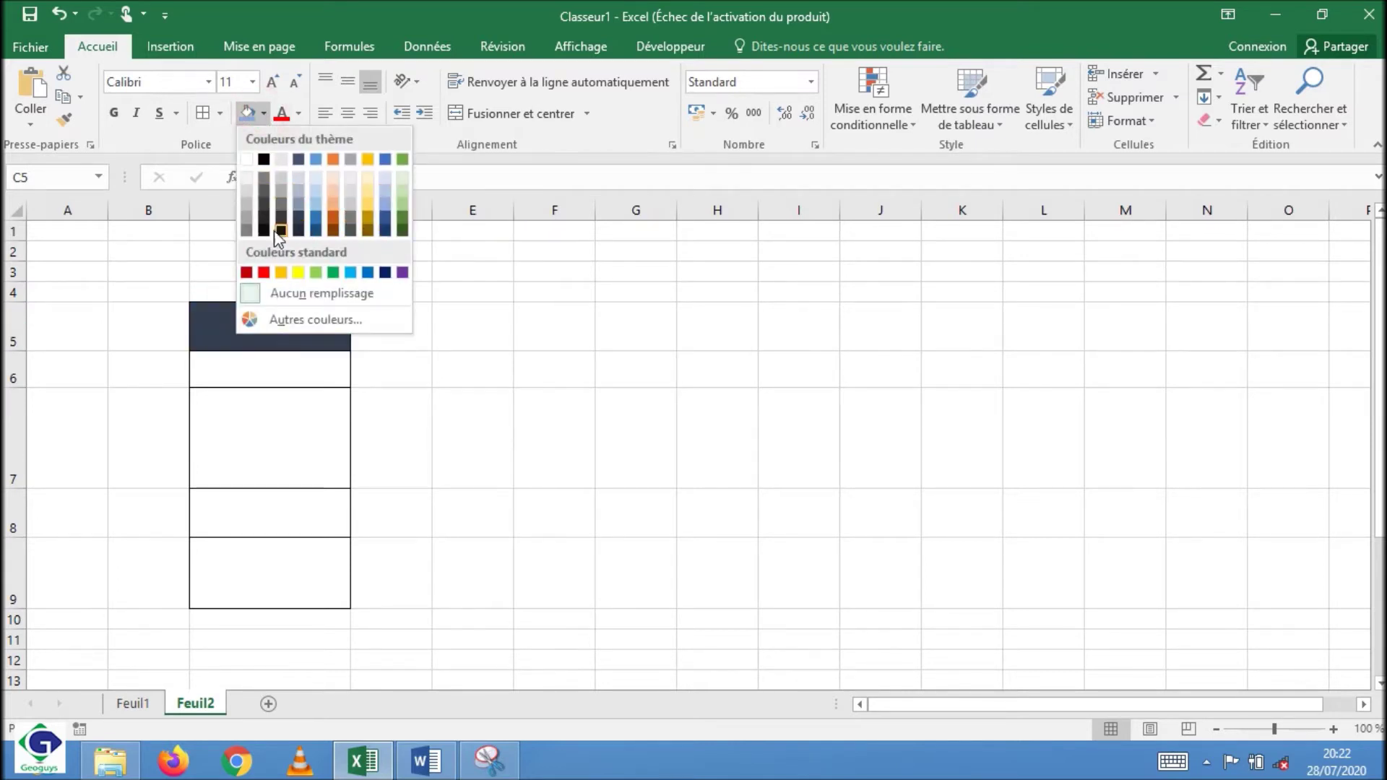
click(368, 193)
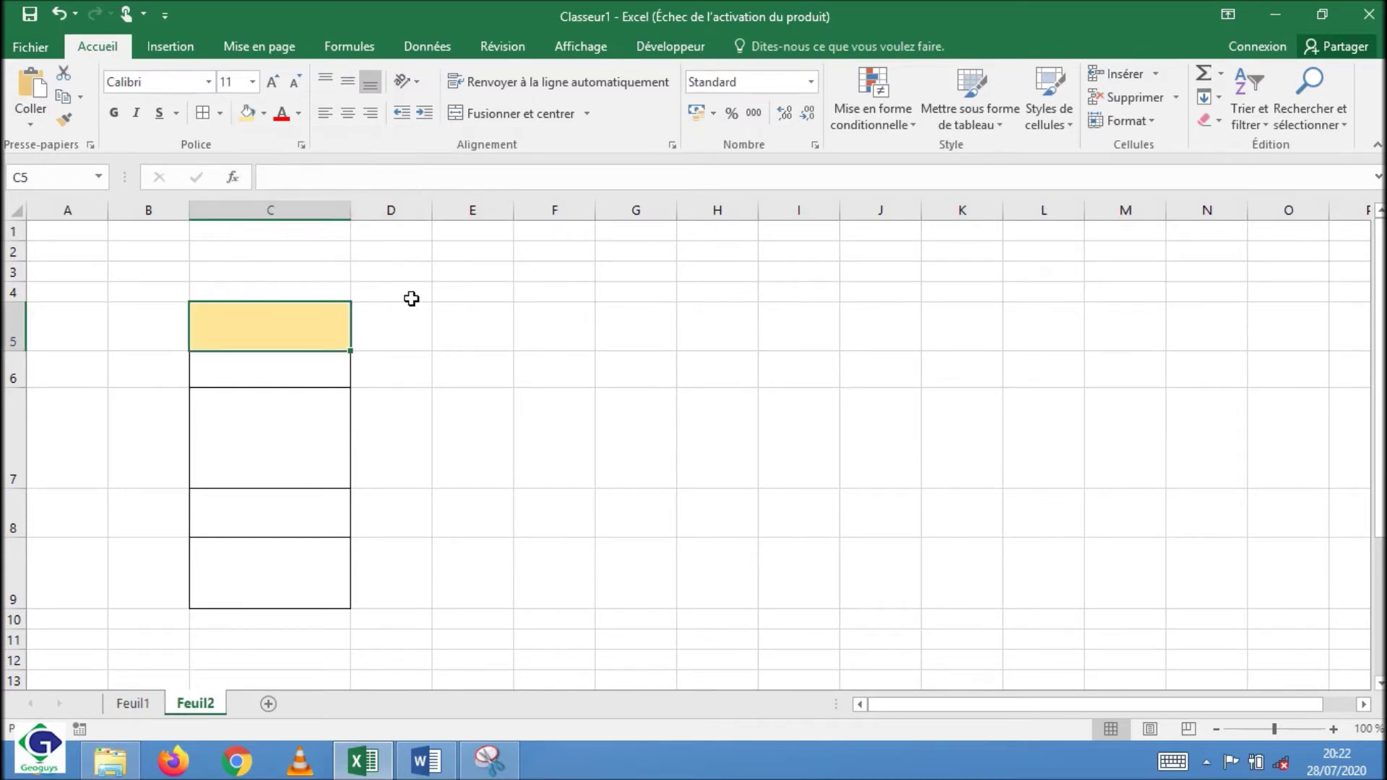
click(254, 366)
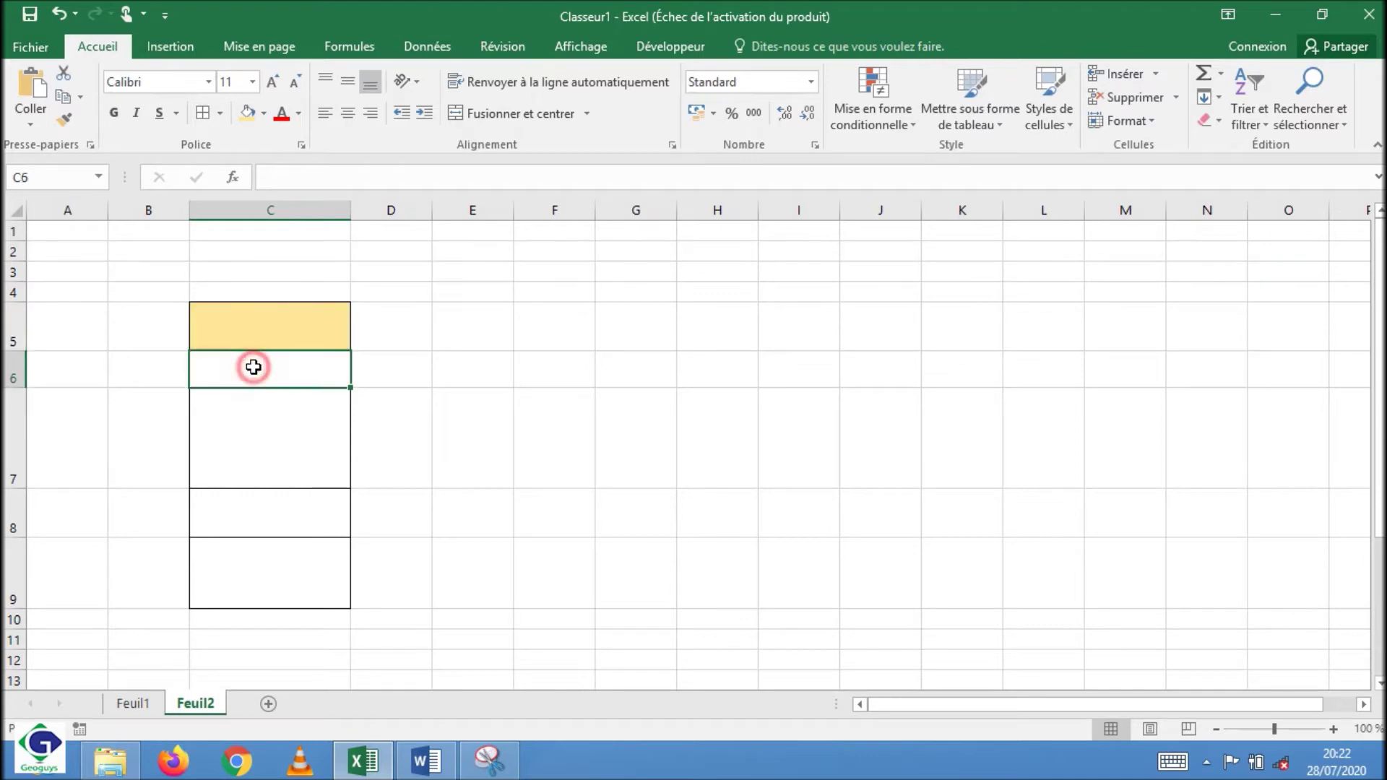
click(263, 113)
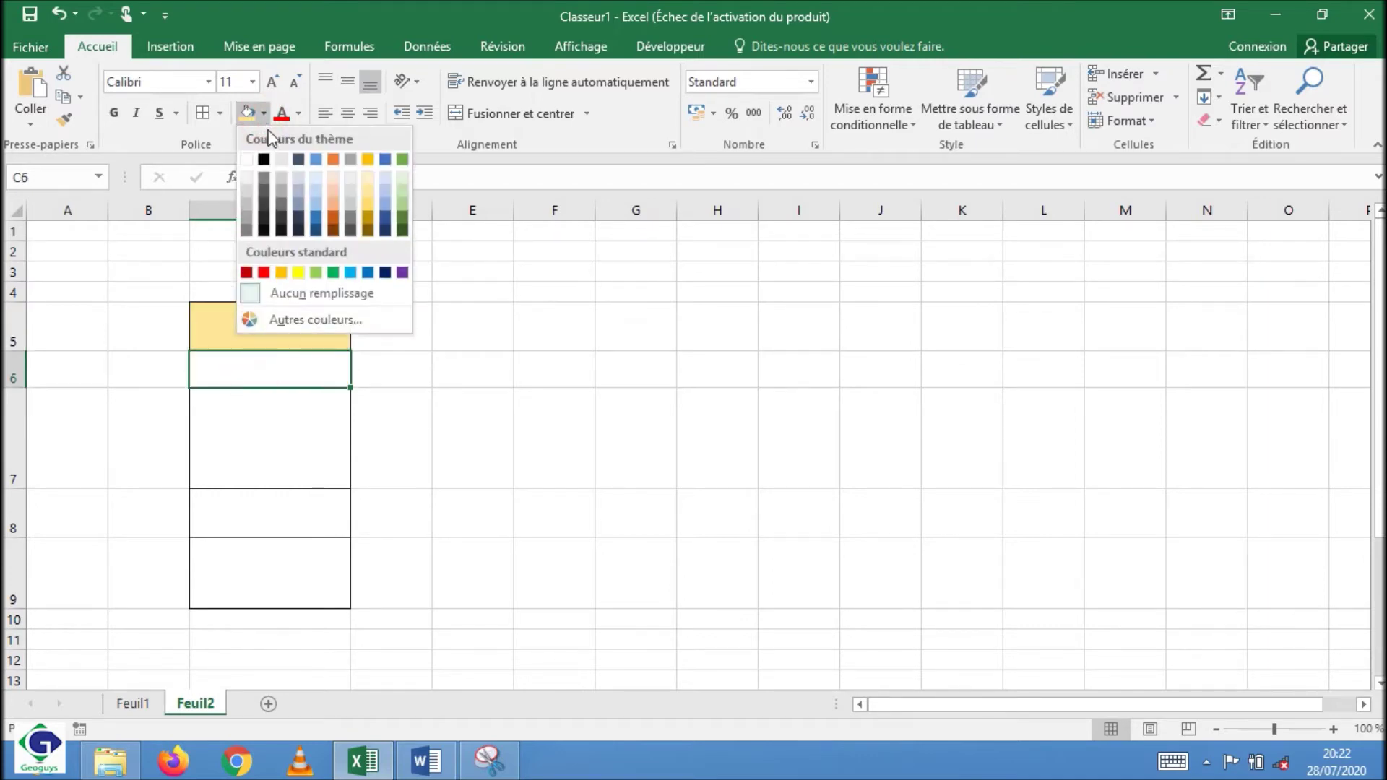
click(318, 204)
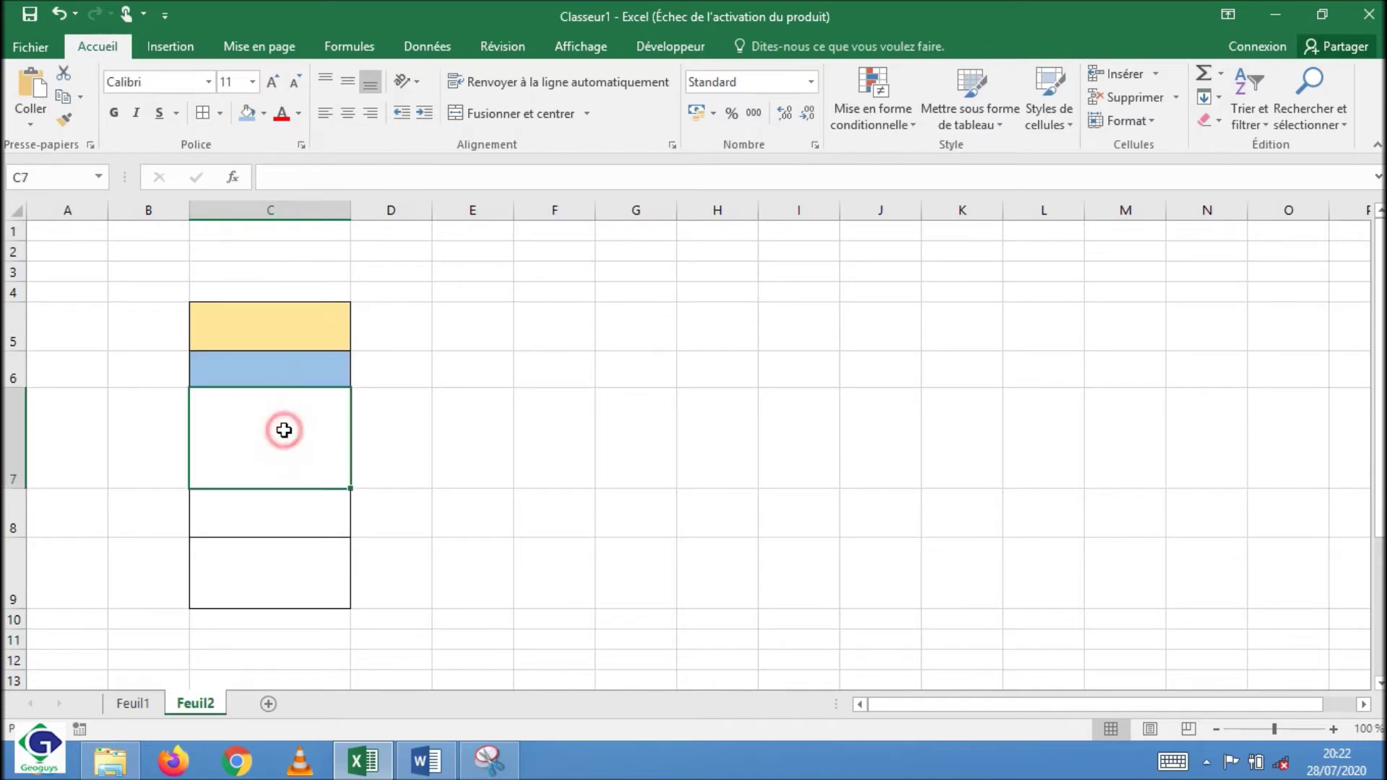
Step: Fill C7 dark gold, C8 light green and C9 dark grey
click(282, 431)
click(263, 113)
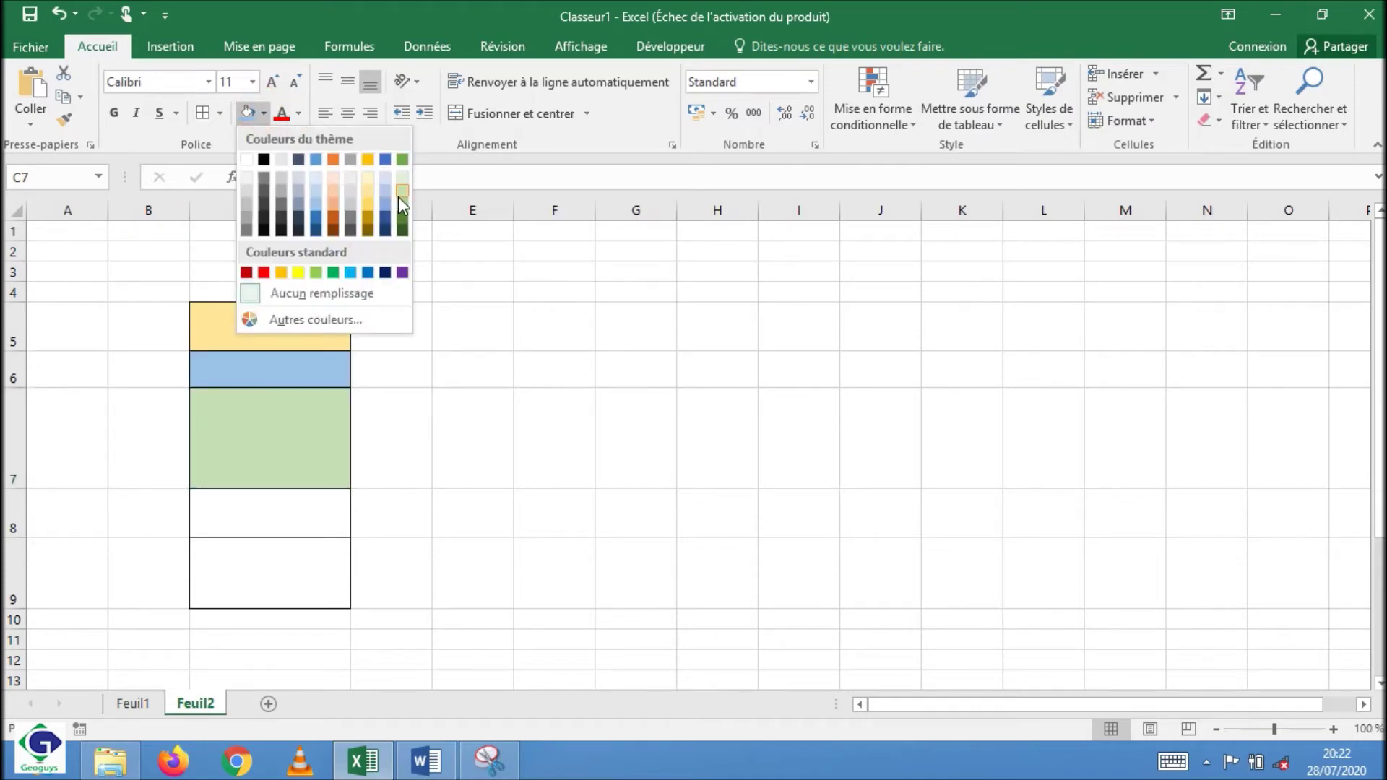
click(362, 214)
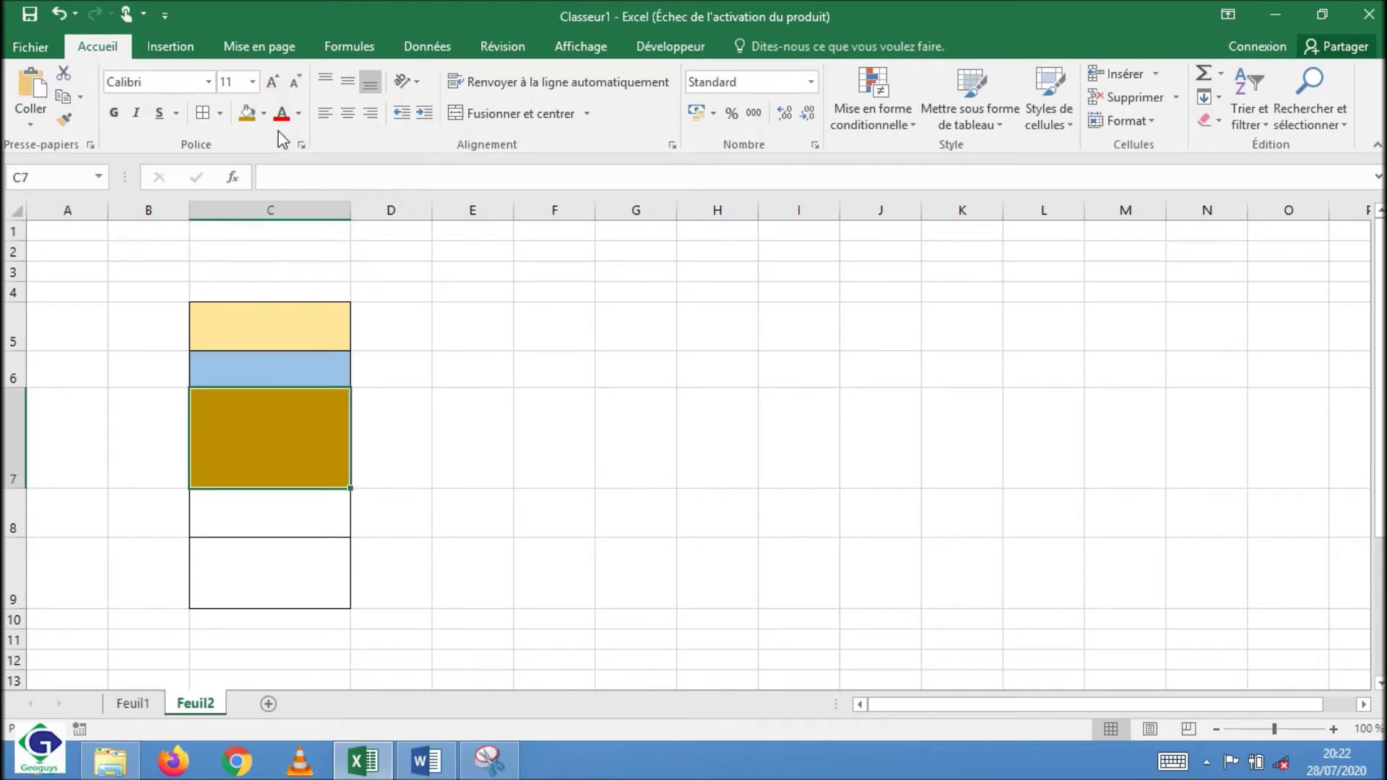
click(258, 506)
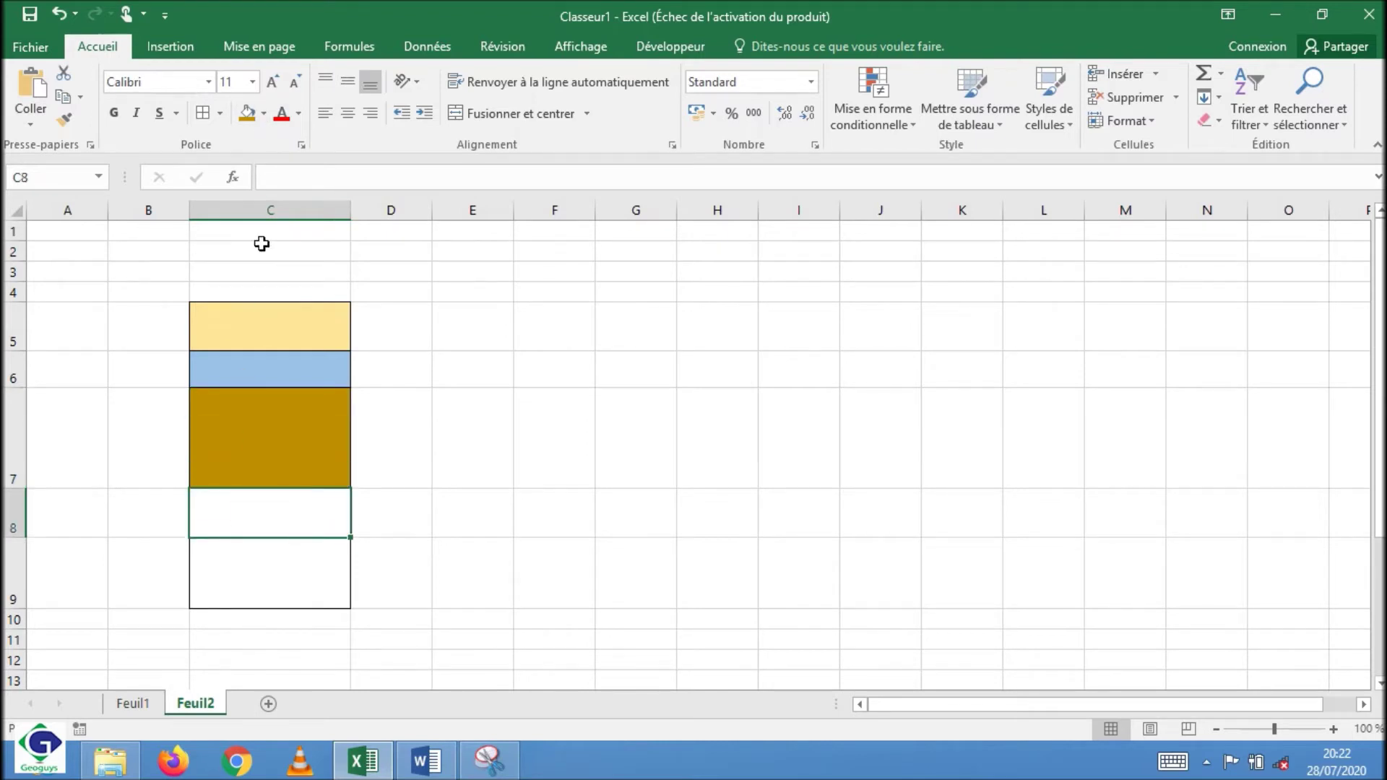
click(263, 113)
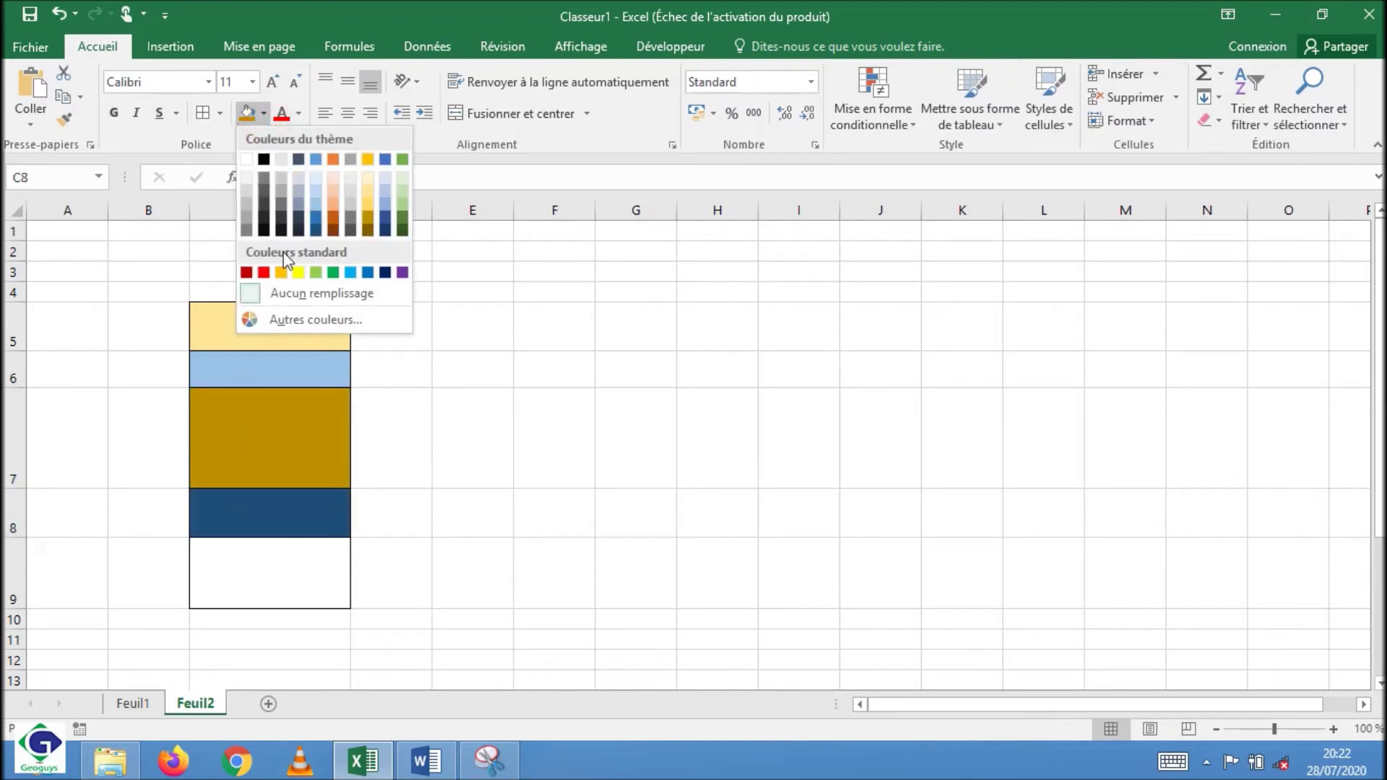
click(315, 273)
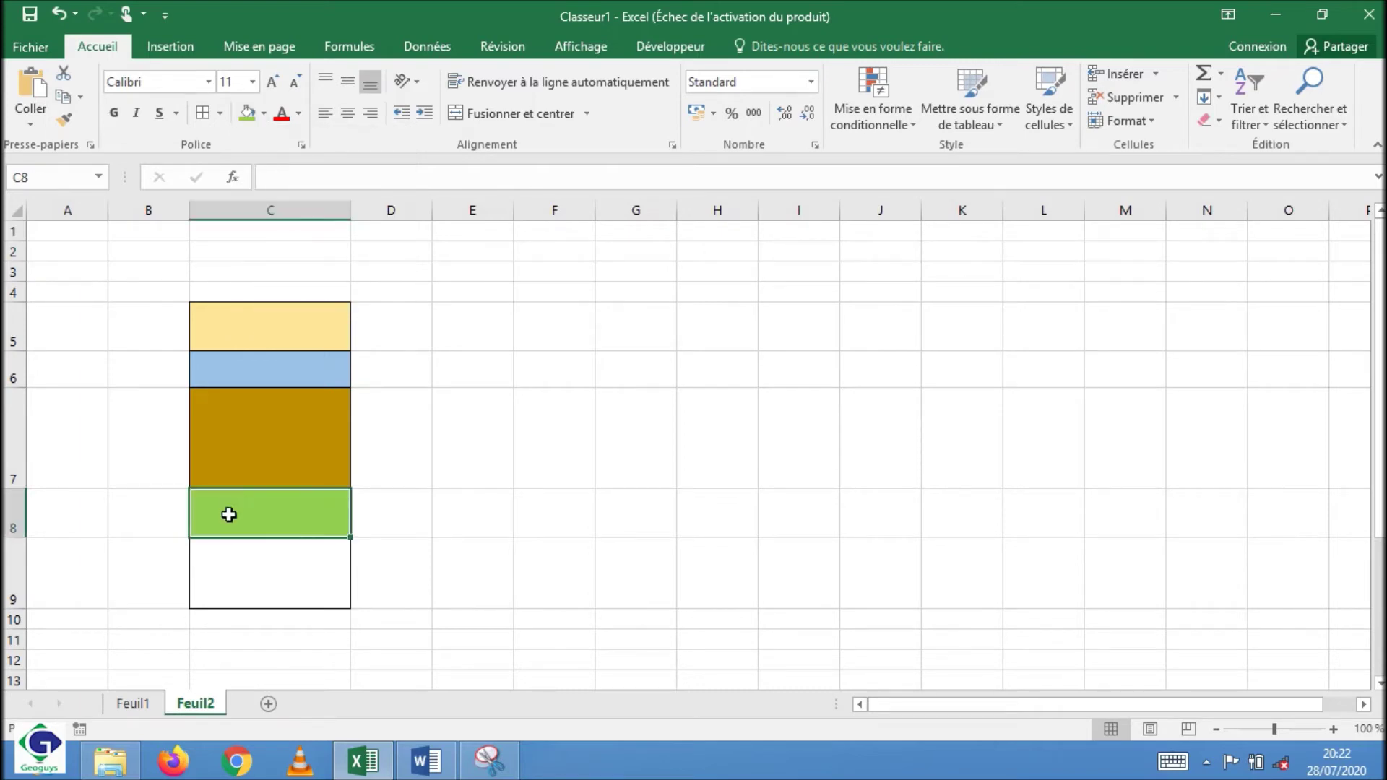
click(248, 580)
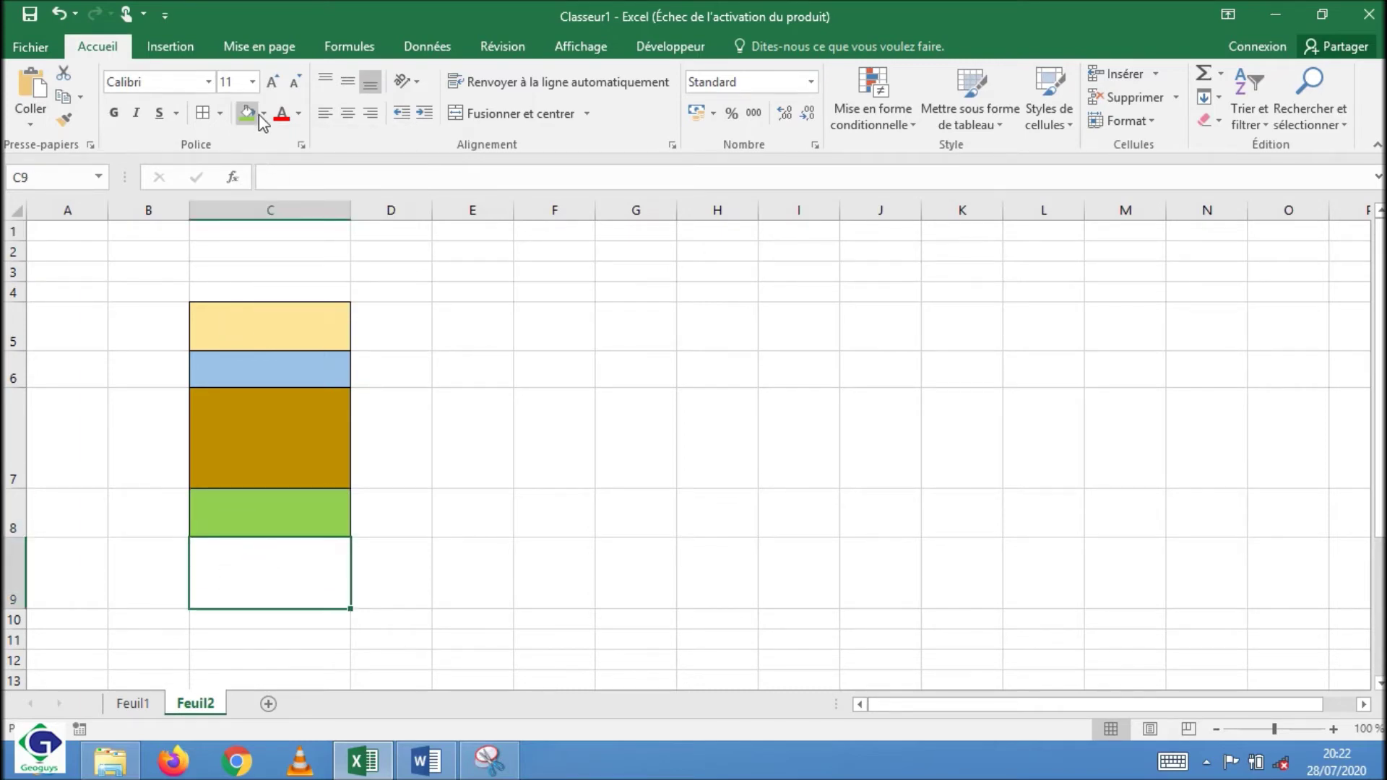
click(264, 113)
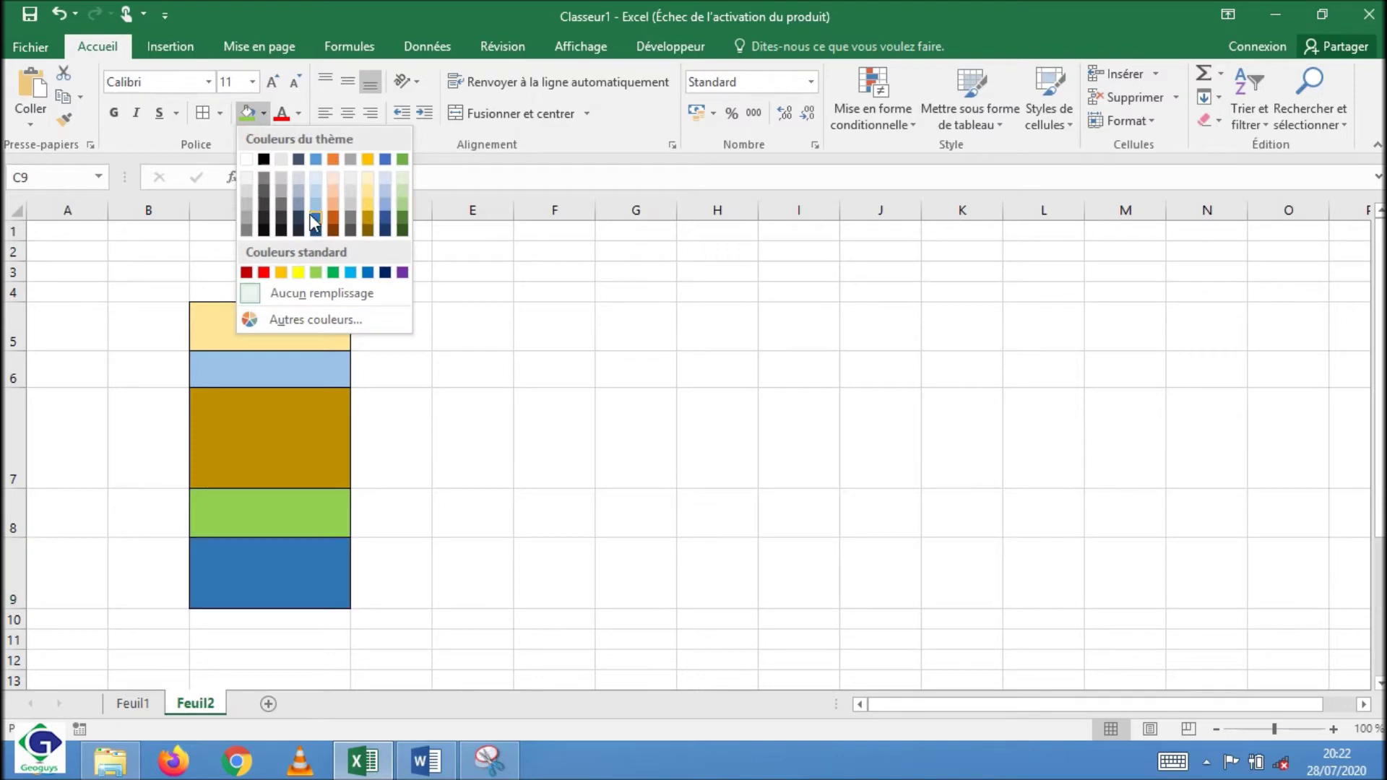
click(283, 207)
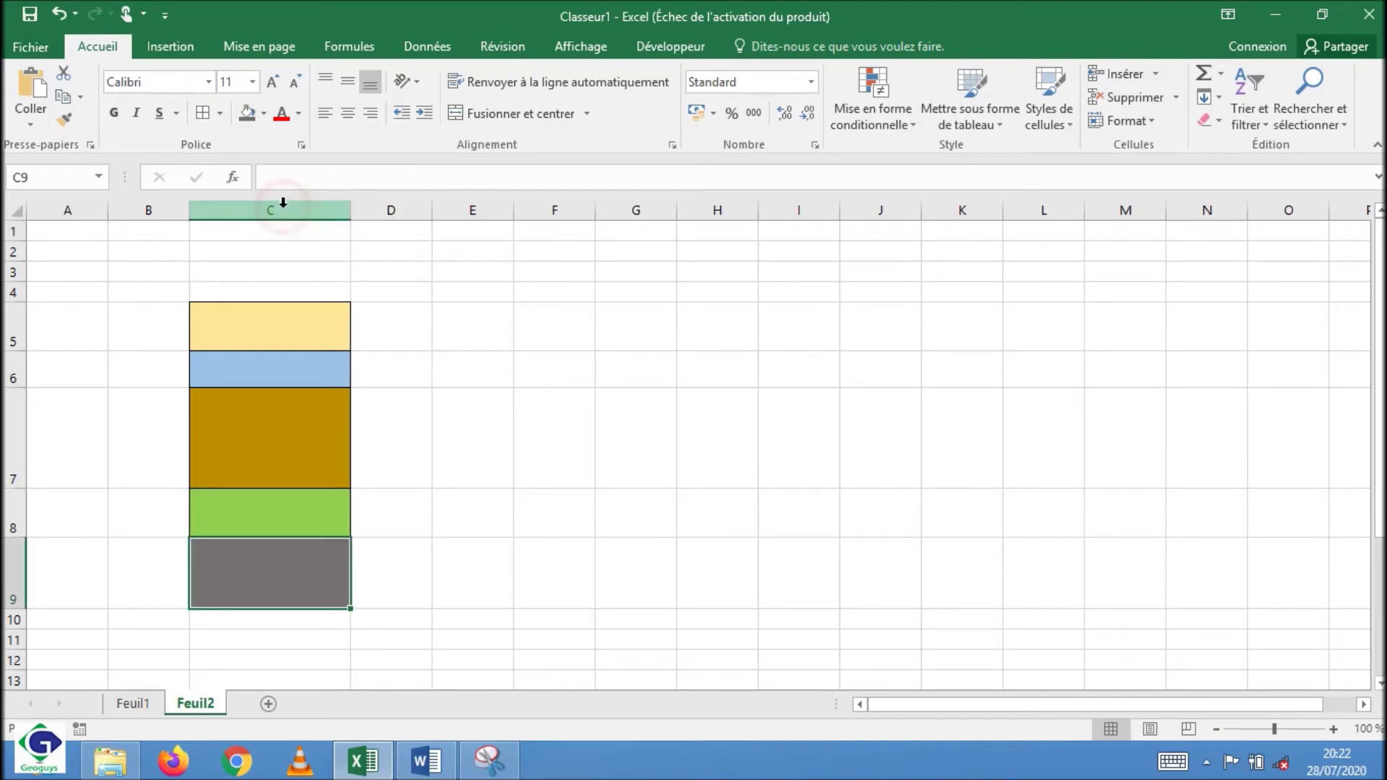
click(267, 335)
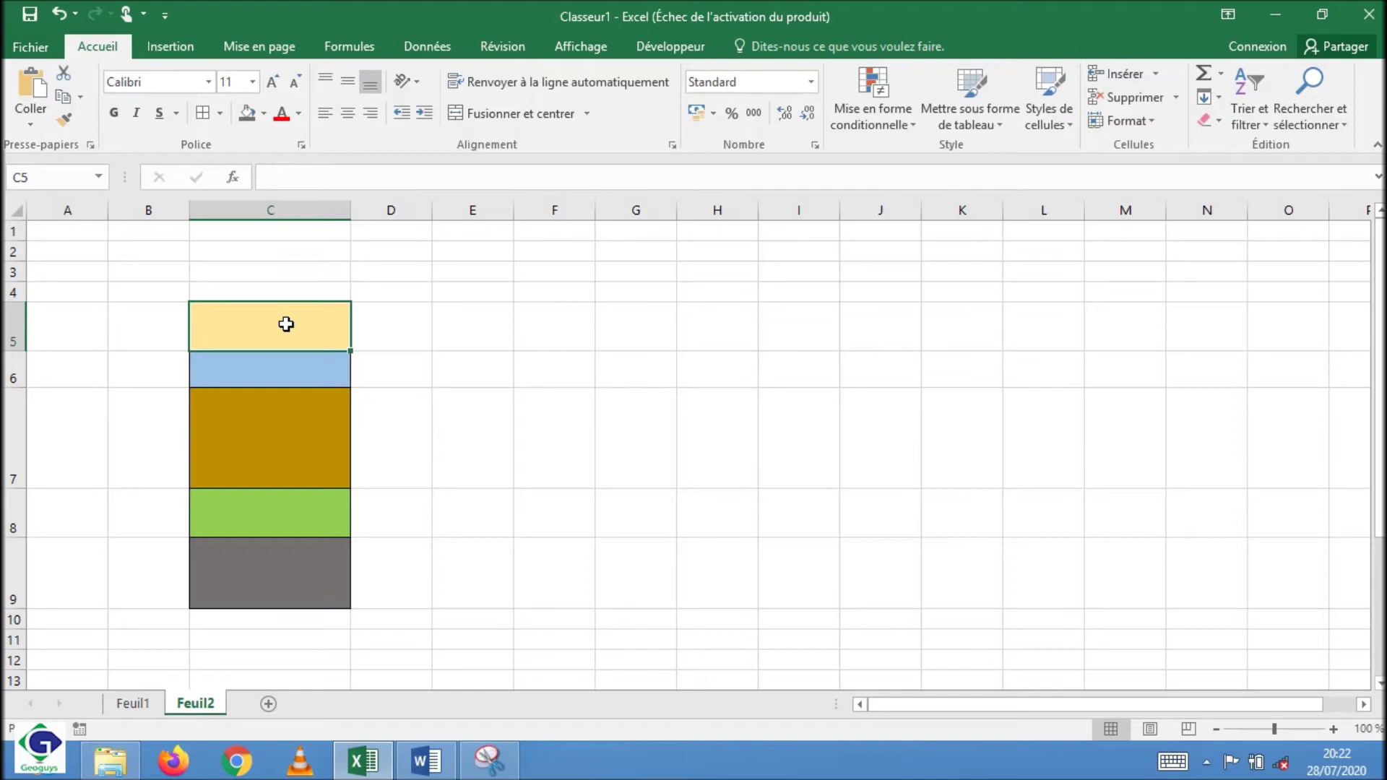
text(découverture)
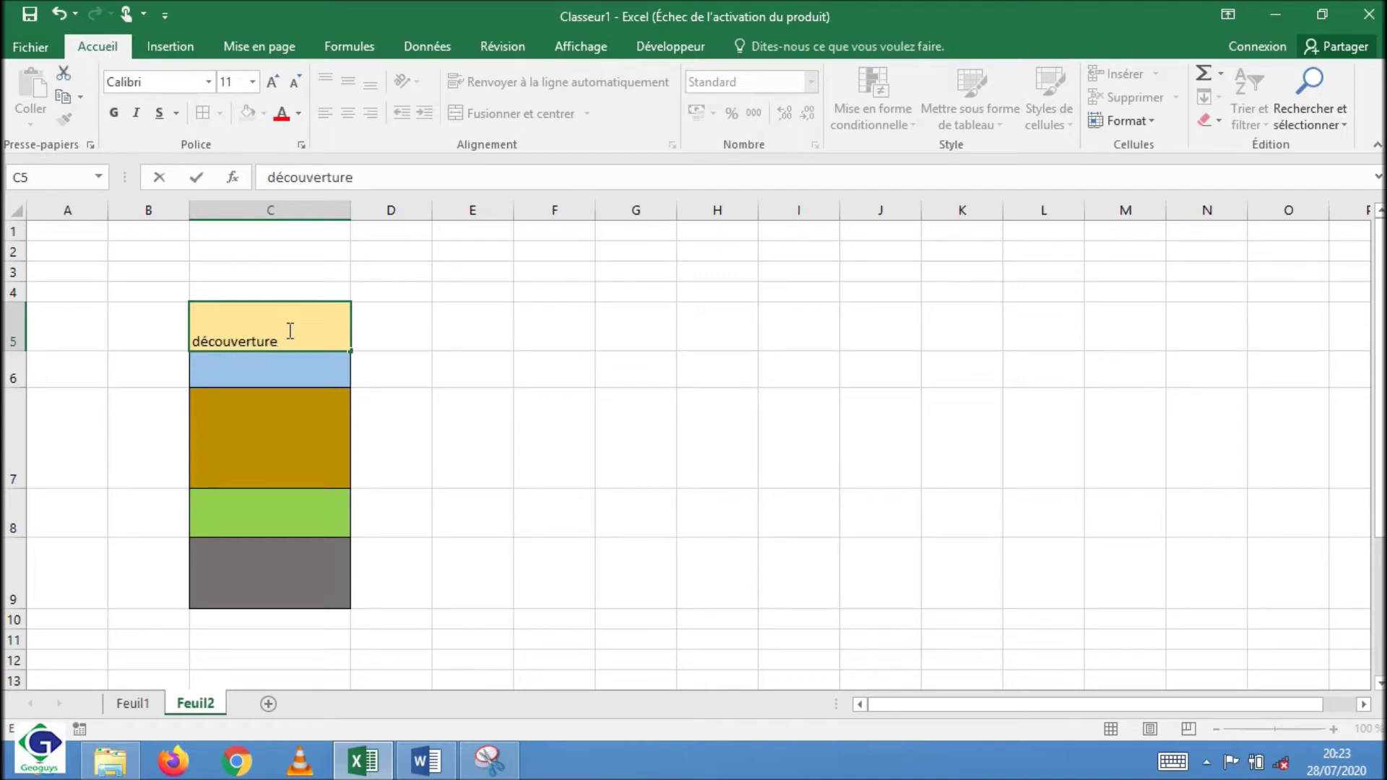
Step: Enter Néoproterozoique, Mesoproterozoique, Paleoproteroique and Archeen into C6 through C9
click(286, 363)
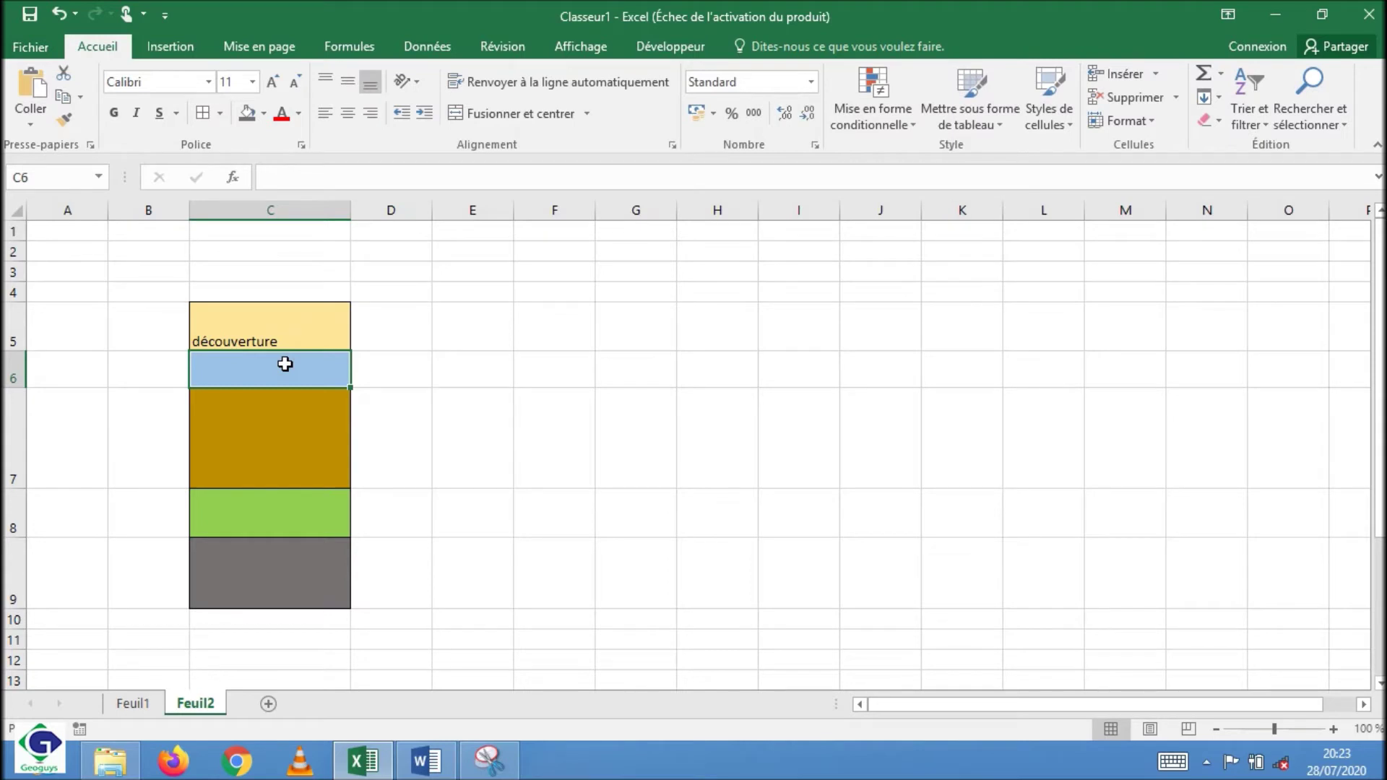
text(Néoproterozoi)
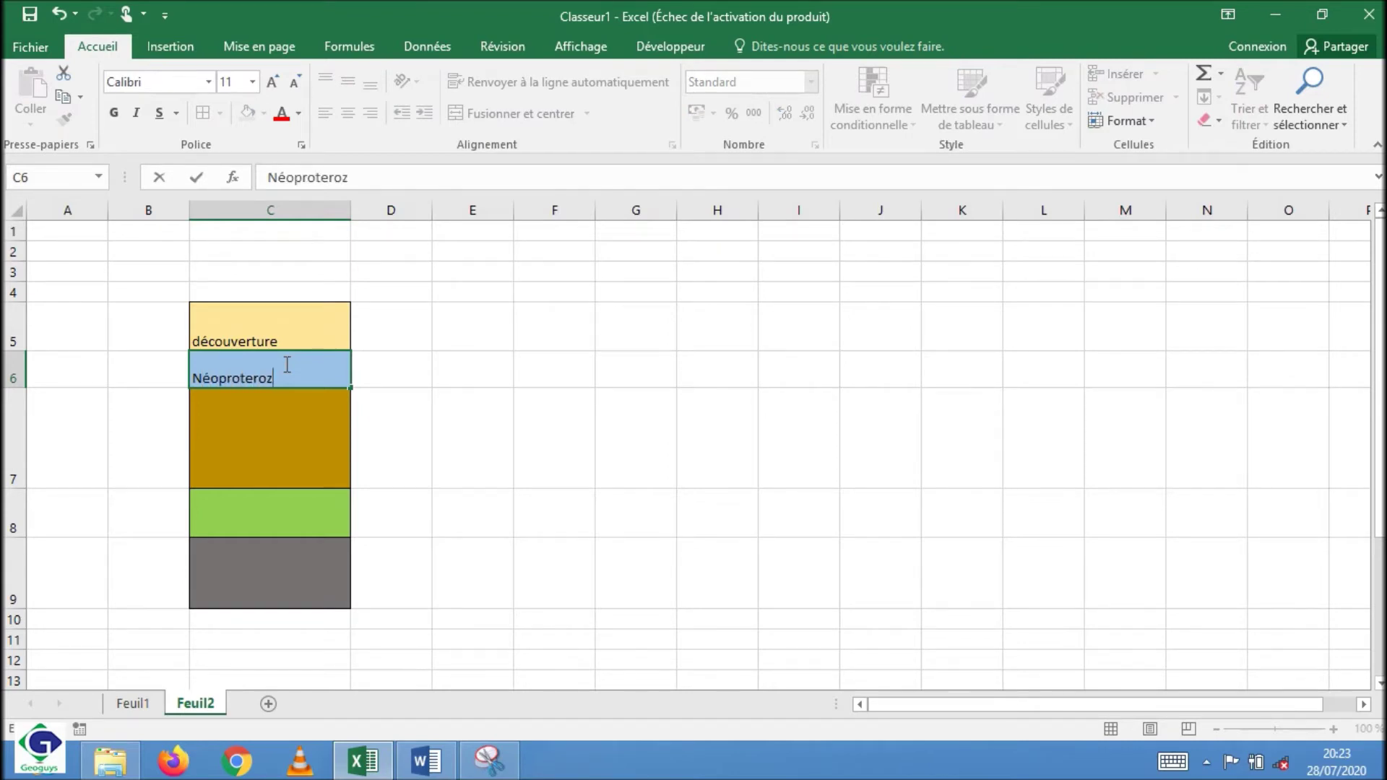
text(que)
key(Return)
text(Mesoprotero)
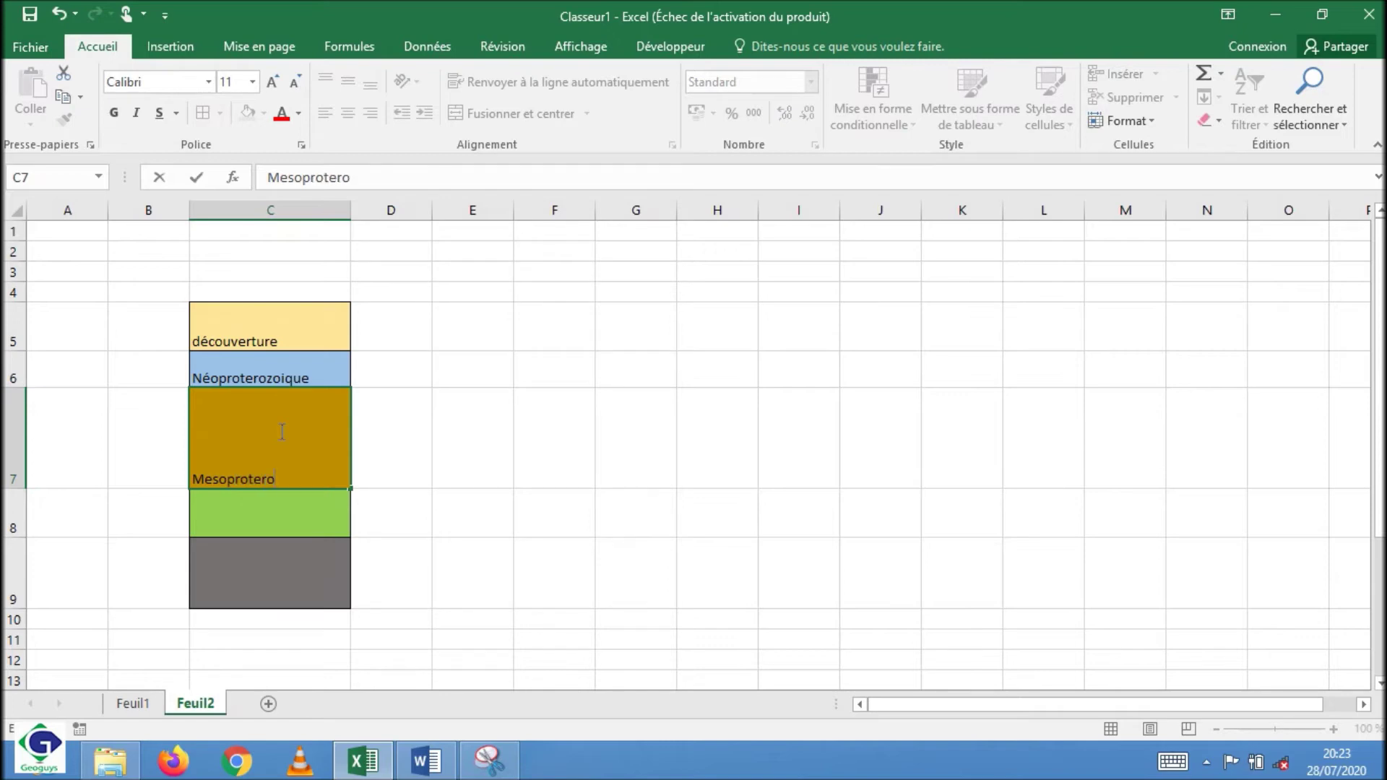
text(zoique)
key(Return)
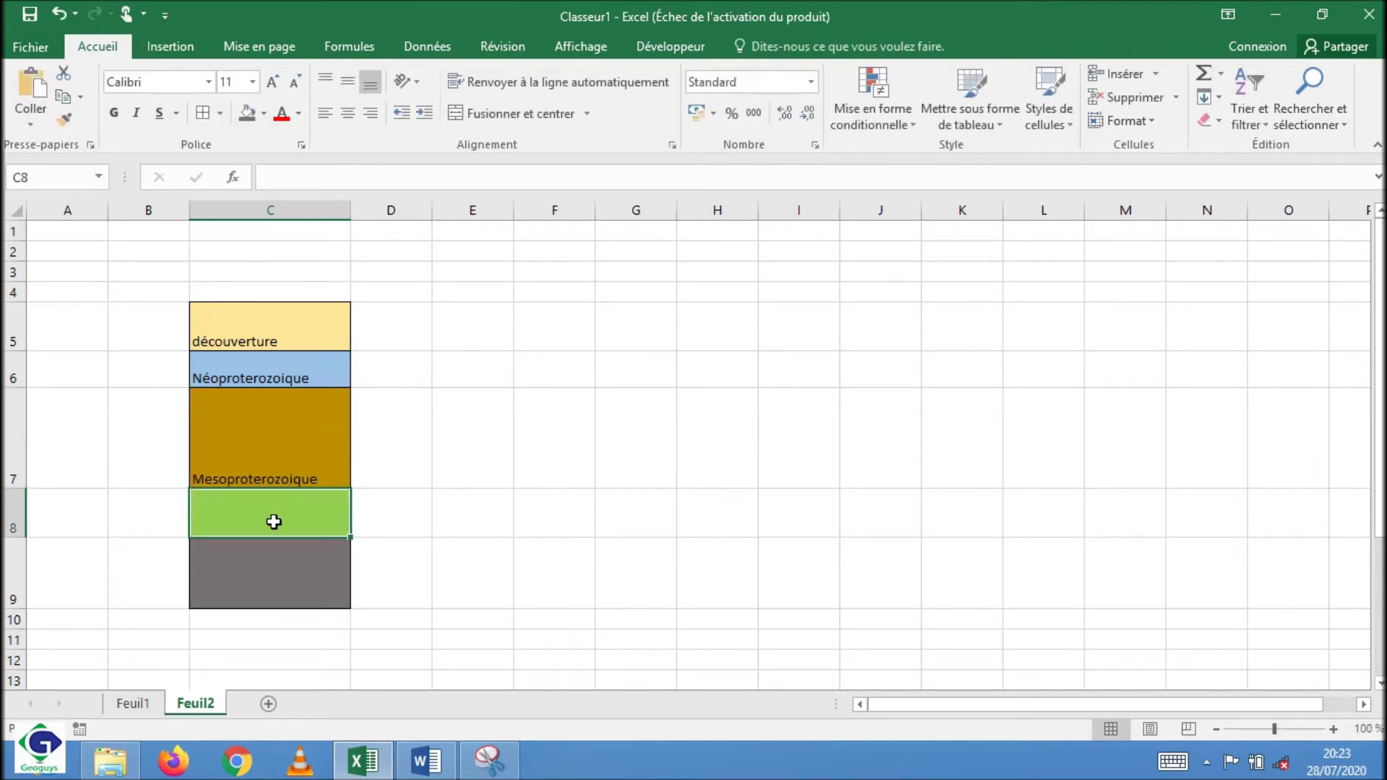
text(Paleopro)
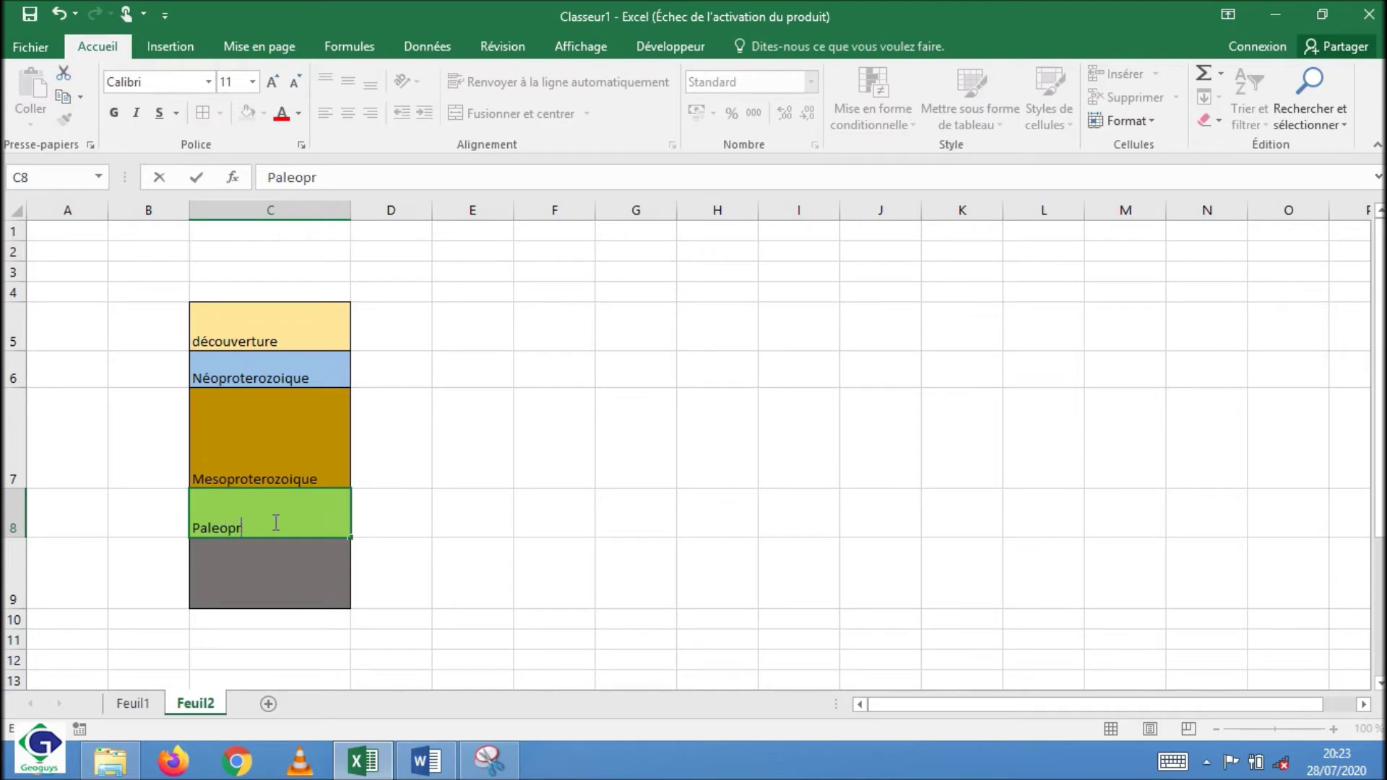
text(teroique)
key(Return)
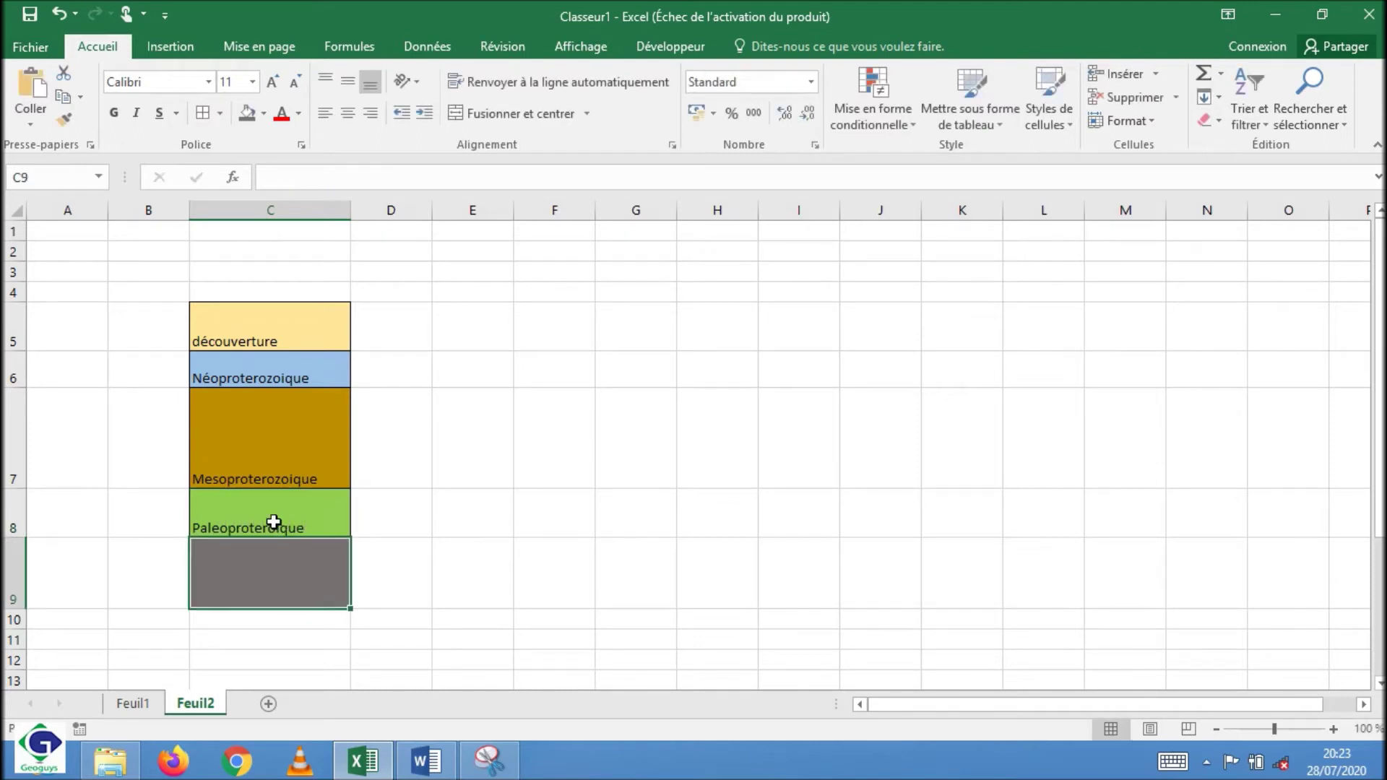
text(Archeen)
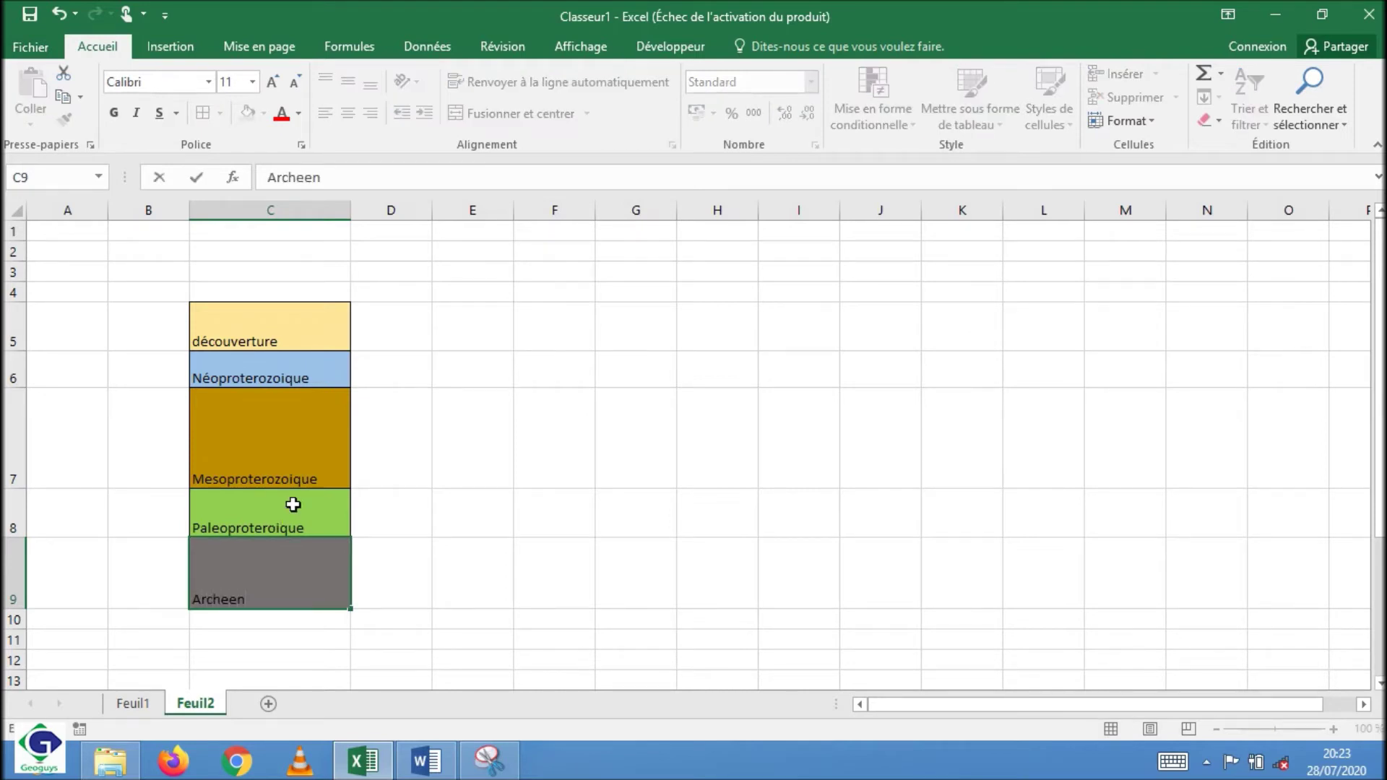
click(236, 342)
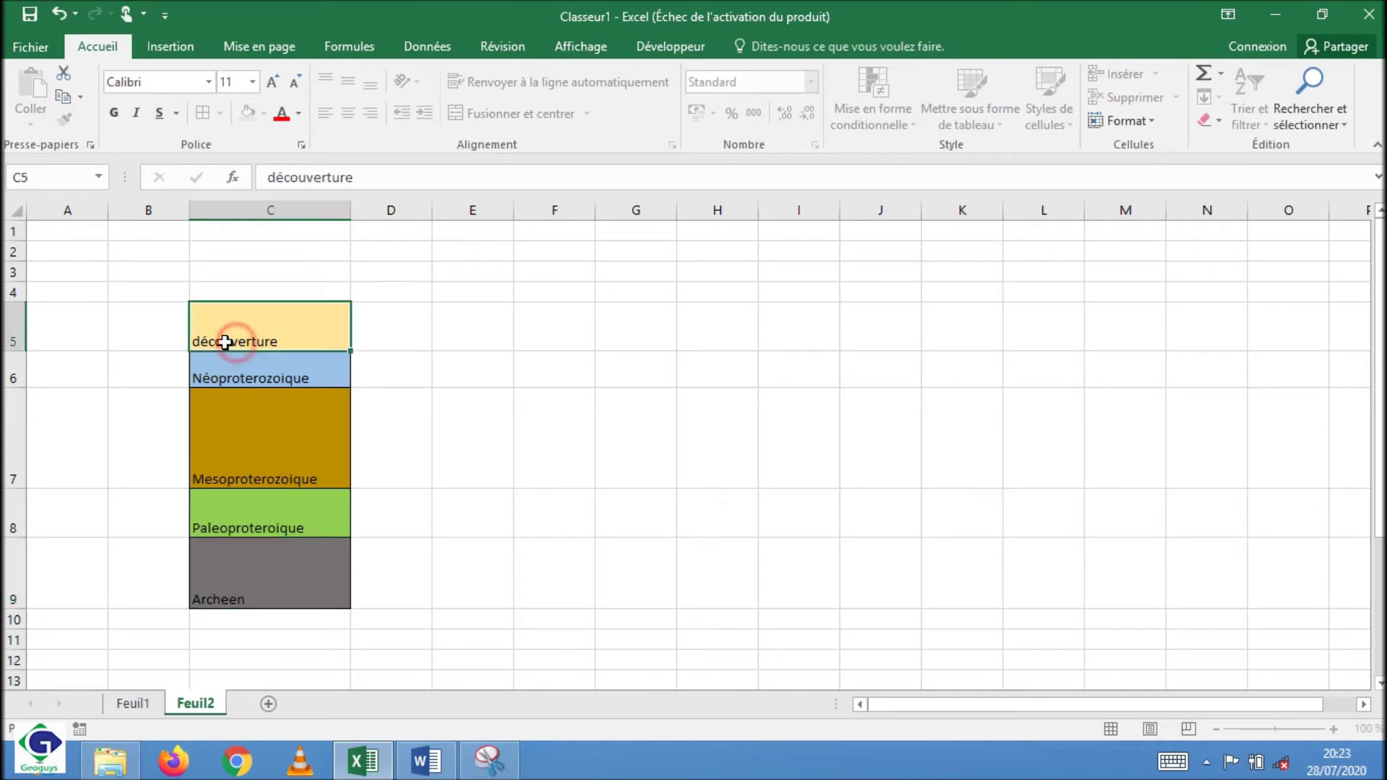
Step: Capitalise the C5 label to 'Découverture' in the formula bar
click(279, 180)
key(BackSpace)
text(D)
key(Return)
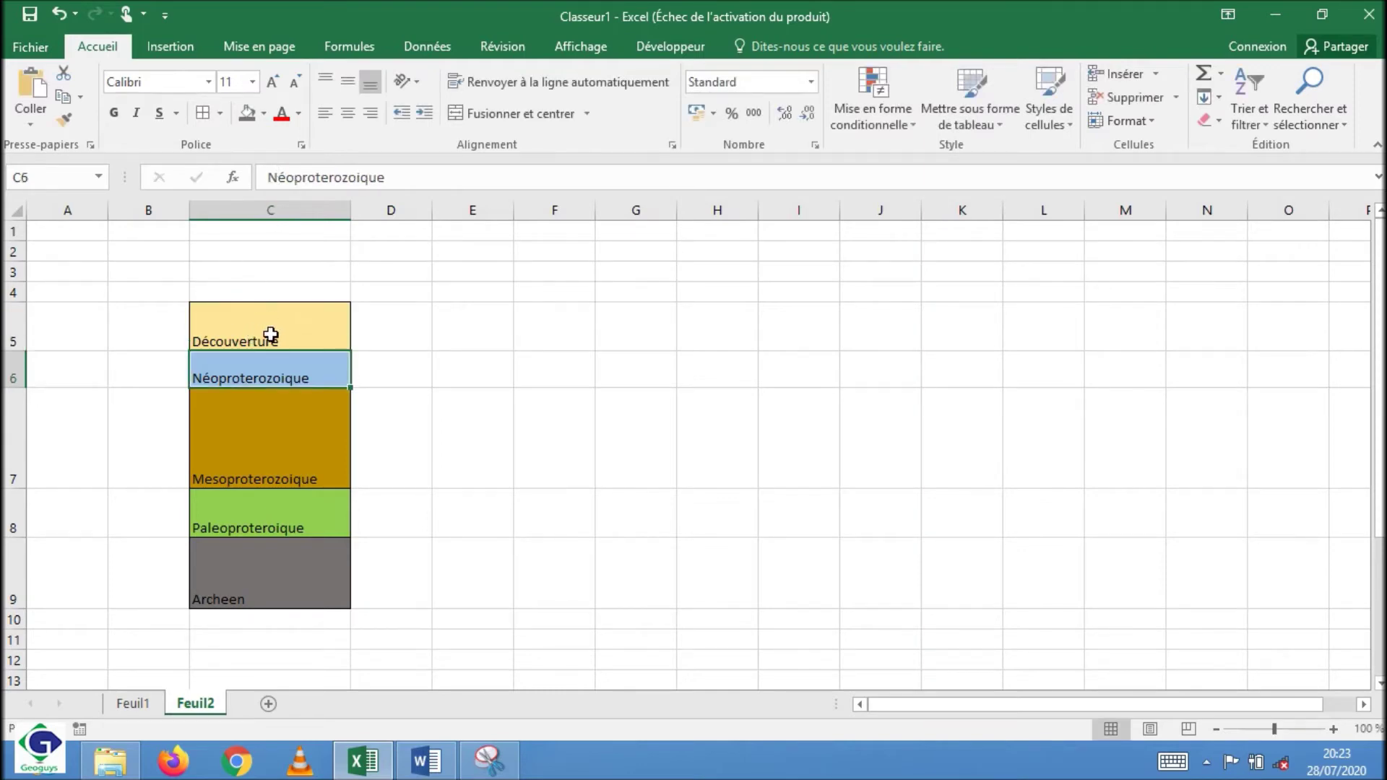
click(286, 207)
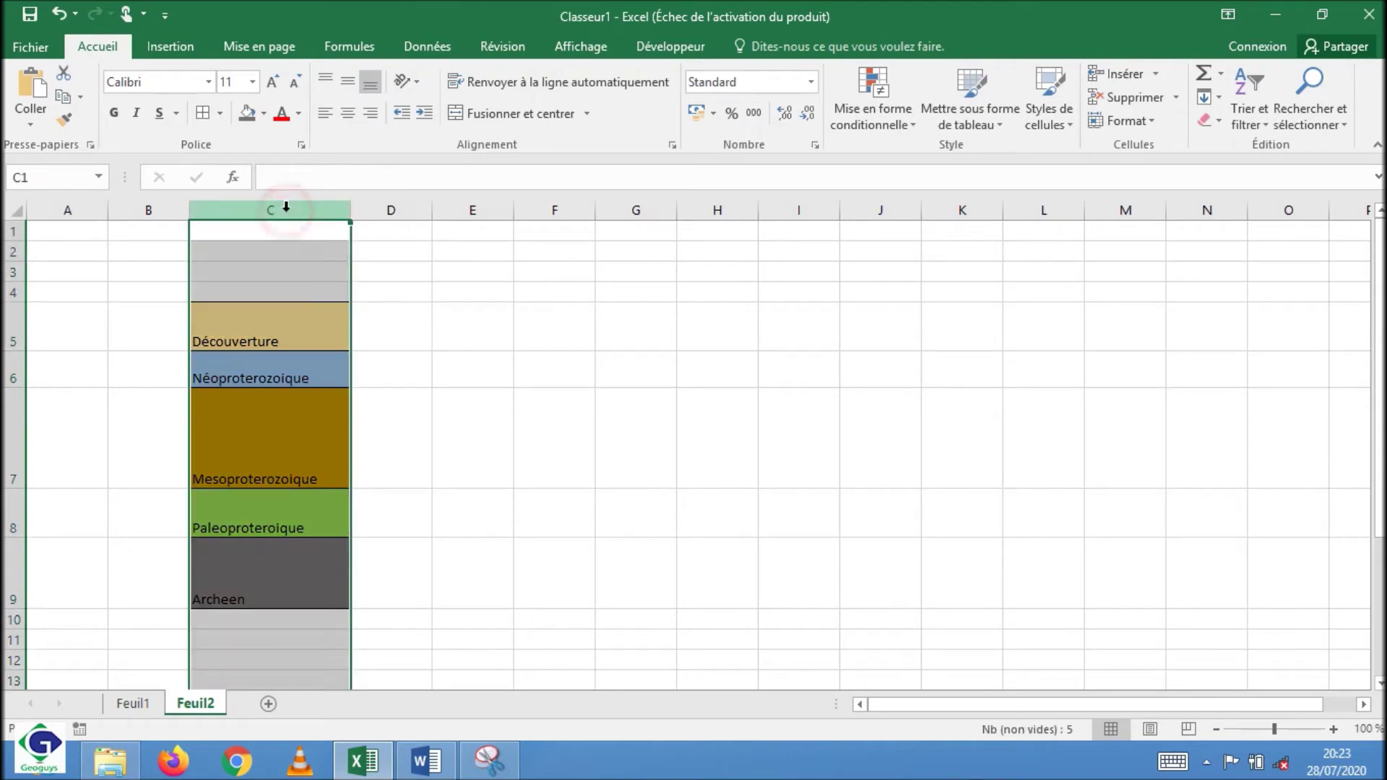
Step: Set the column C layer labels in Tekton Pro Ext and centre them horizontally
click(208, 82)
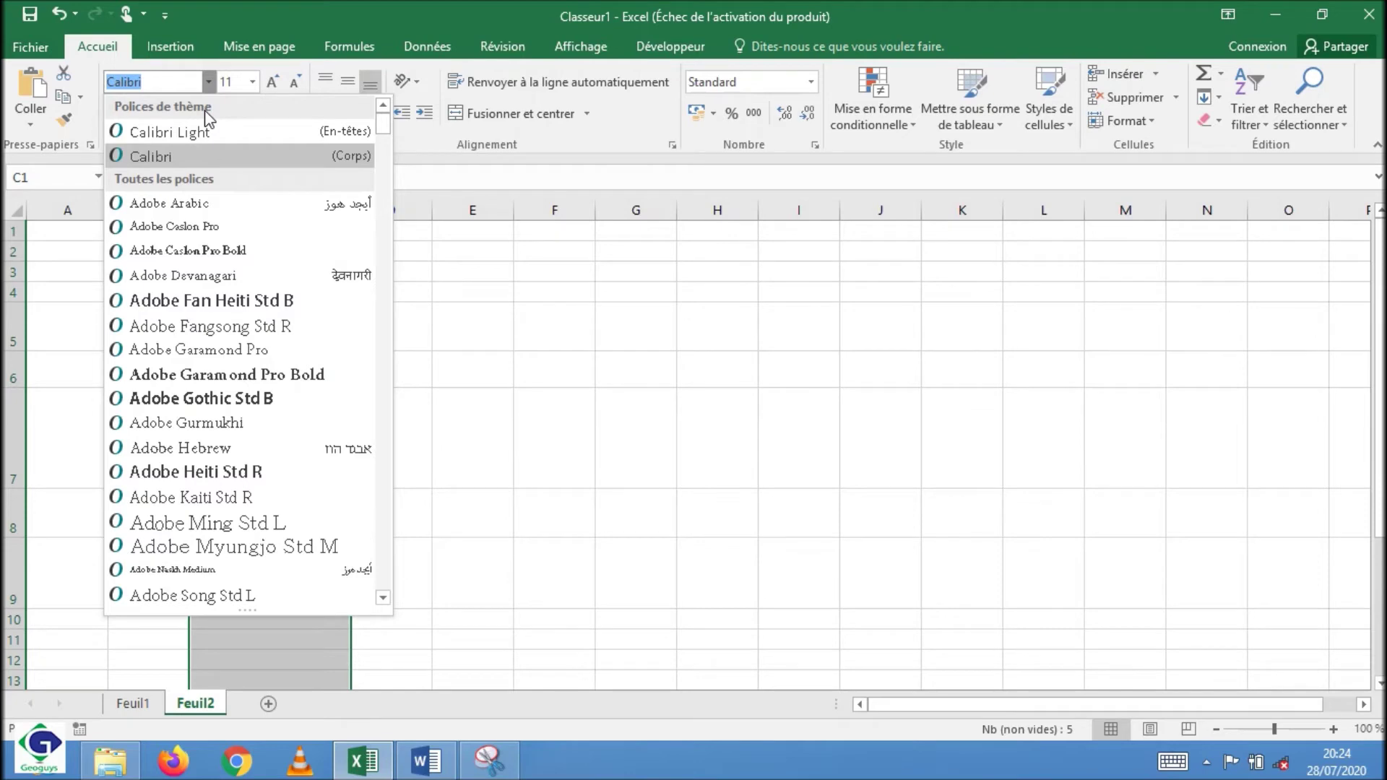
text(Times New Roma)
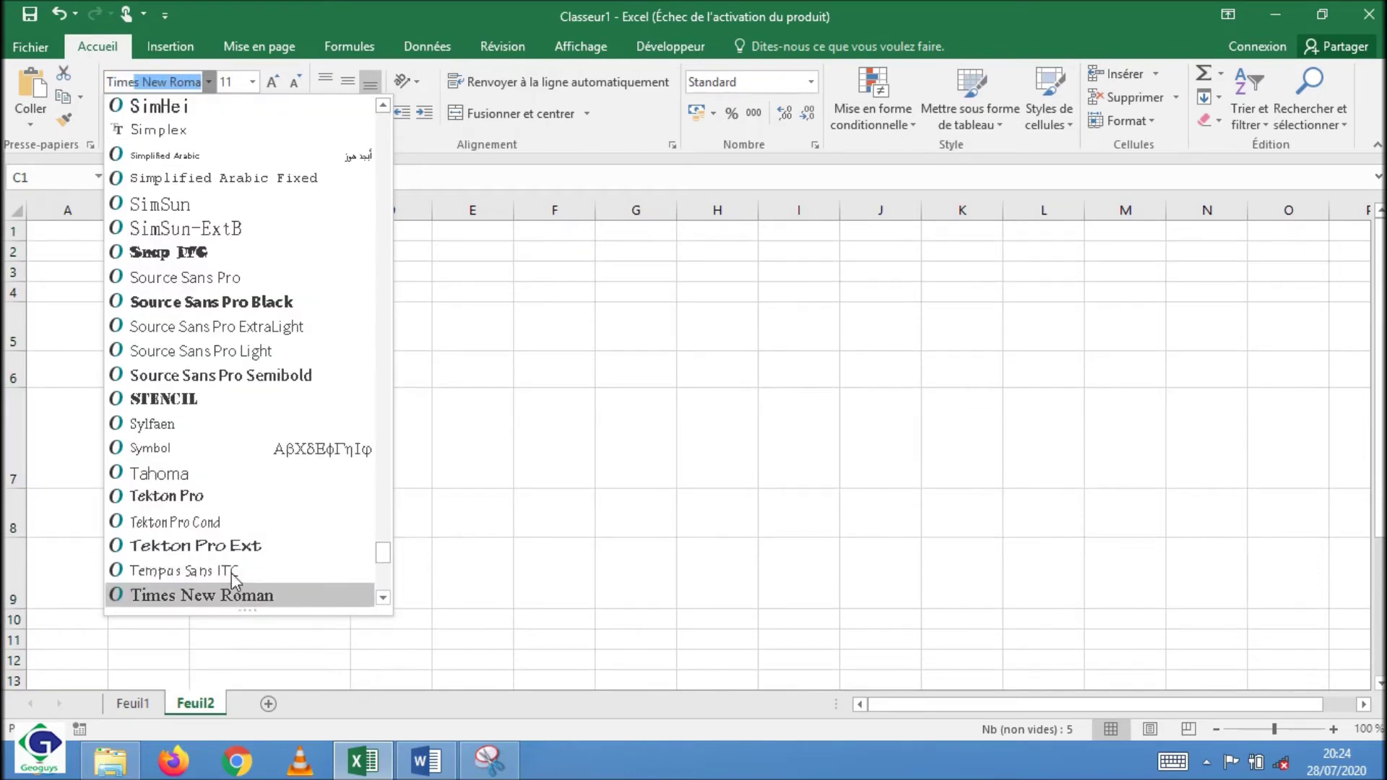
click(225, 547)
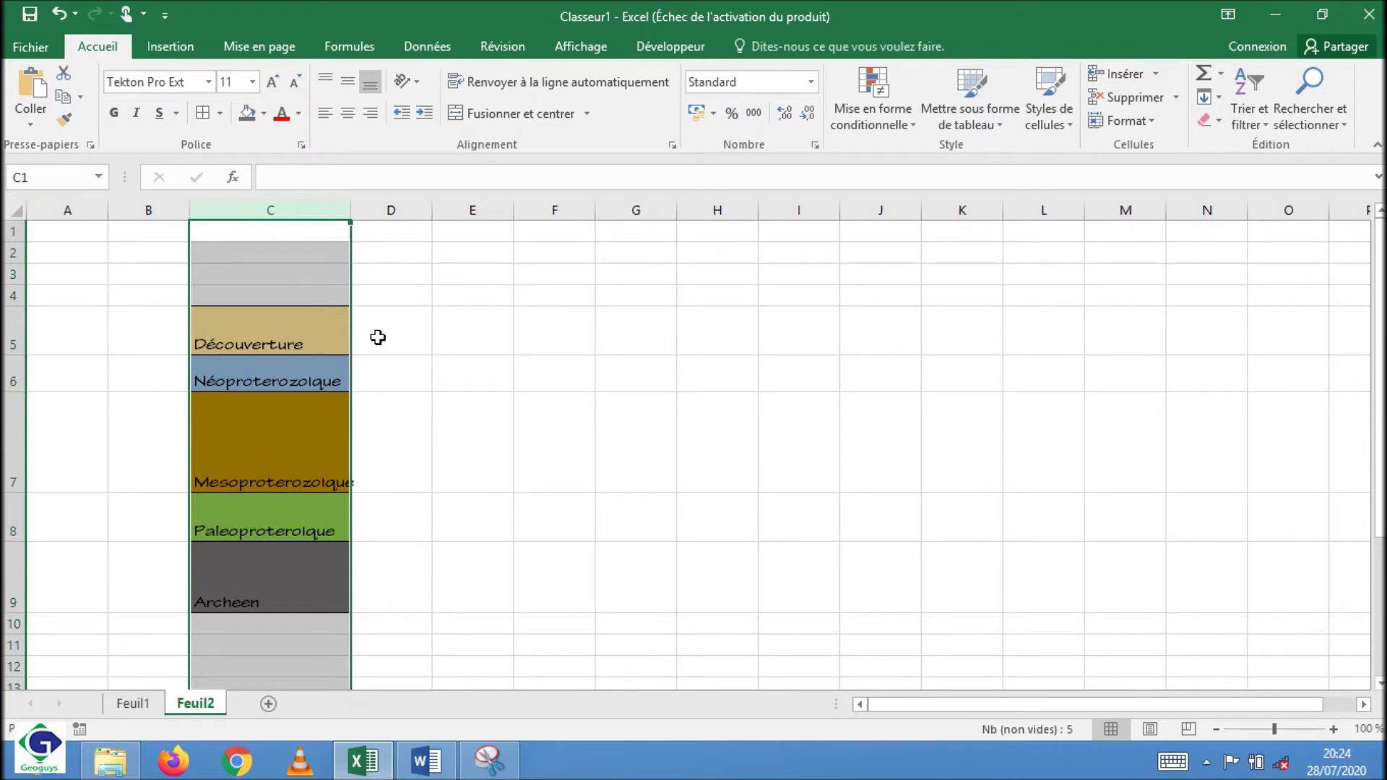
click(348, 113)
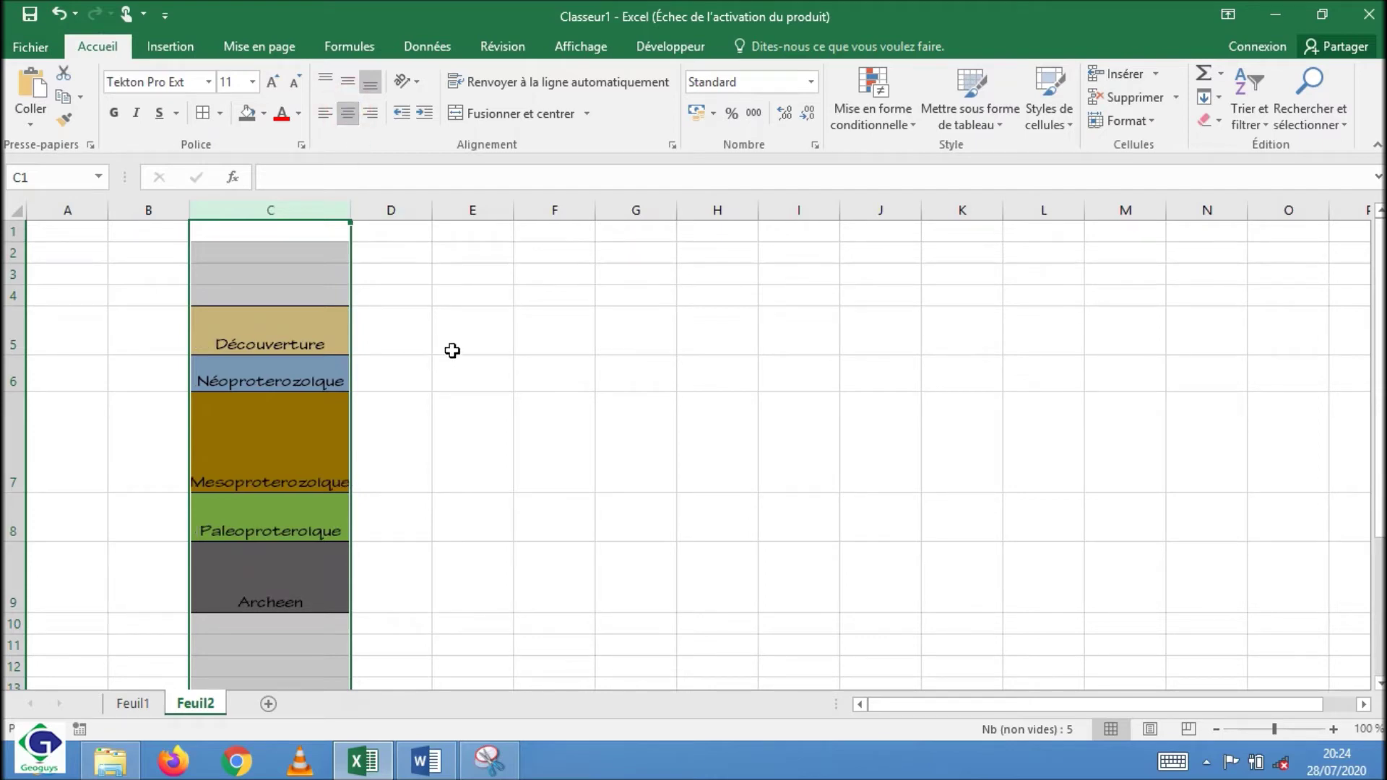
click(419, 323)
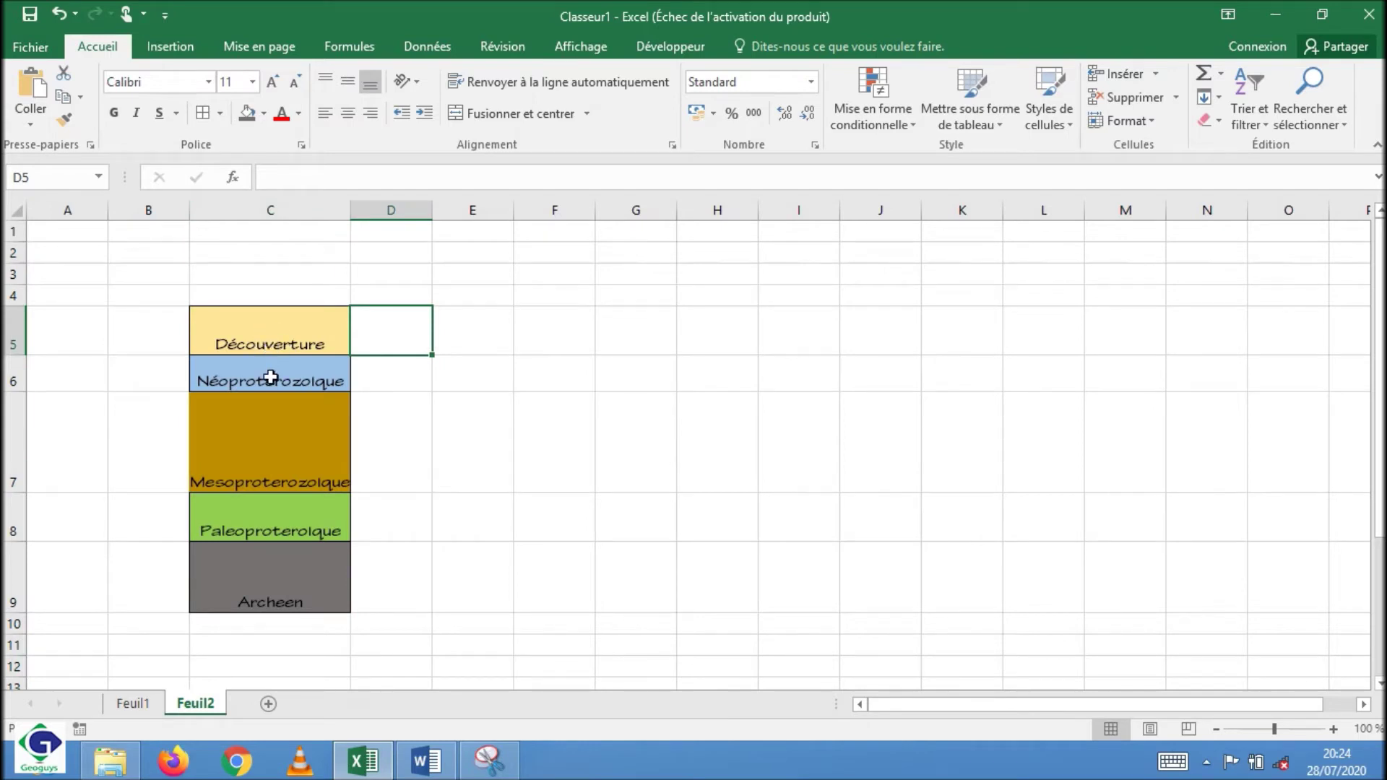
click(284, 327)
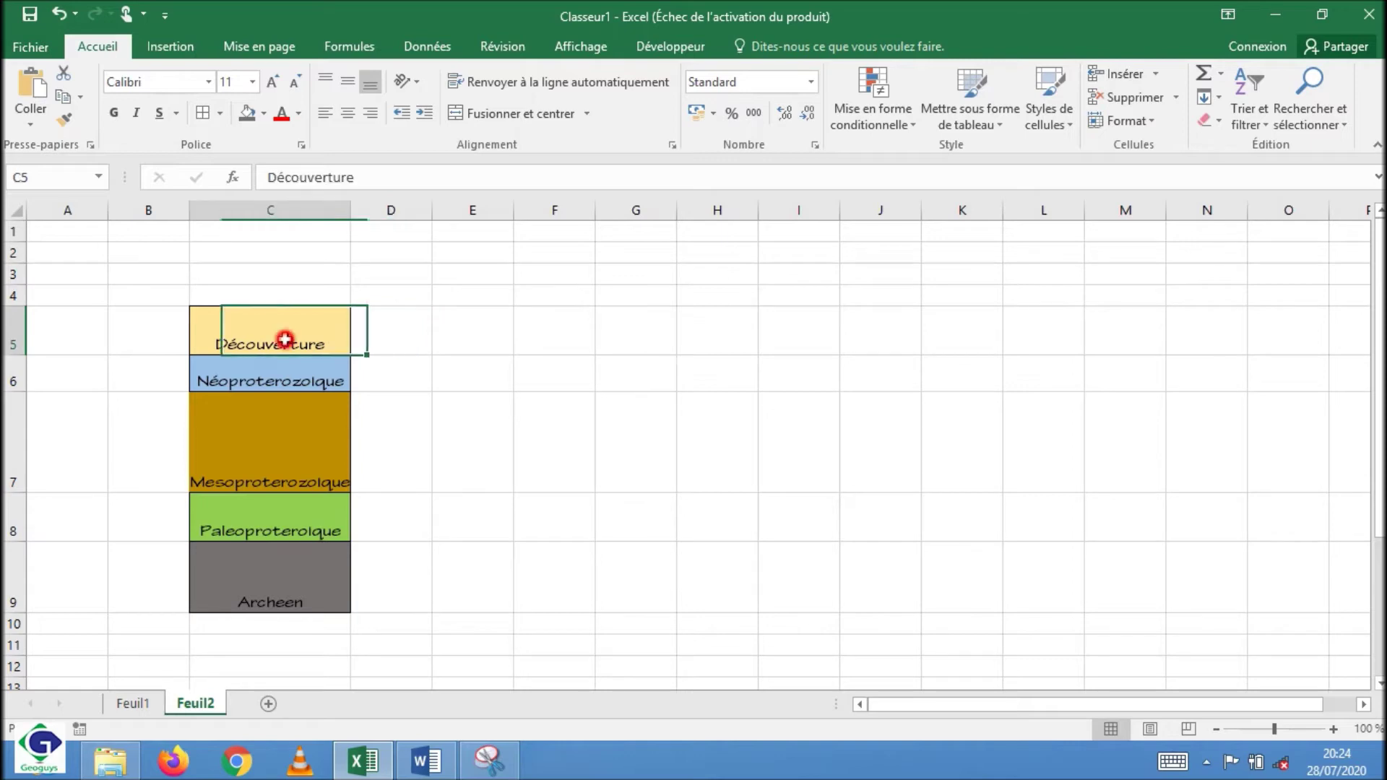
Step: Set C5:C9 vertical alignment to Centré in Format de cellule
key(shift+Down)
key(shift+Down)
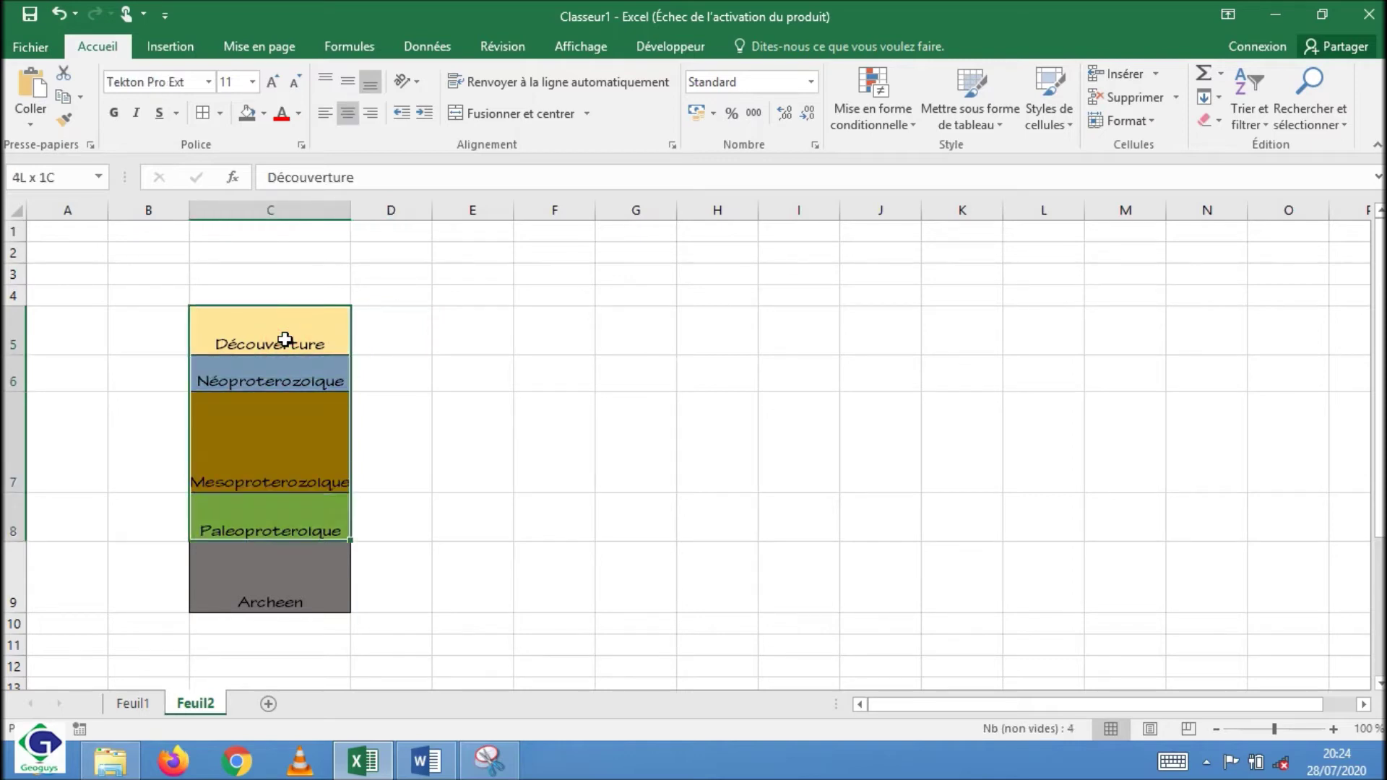
key(shift+Down)
key(shift+Down)
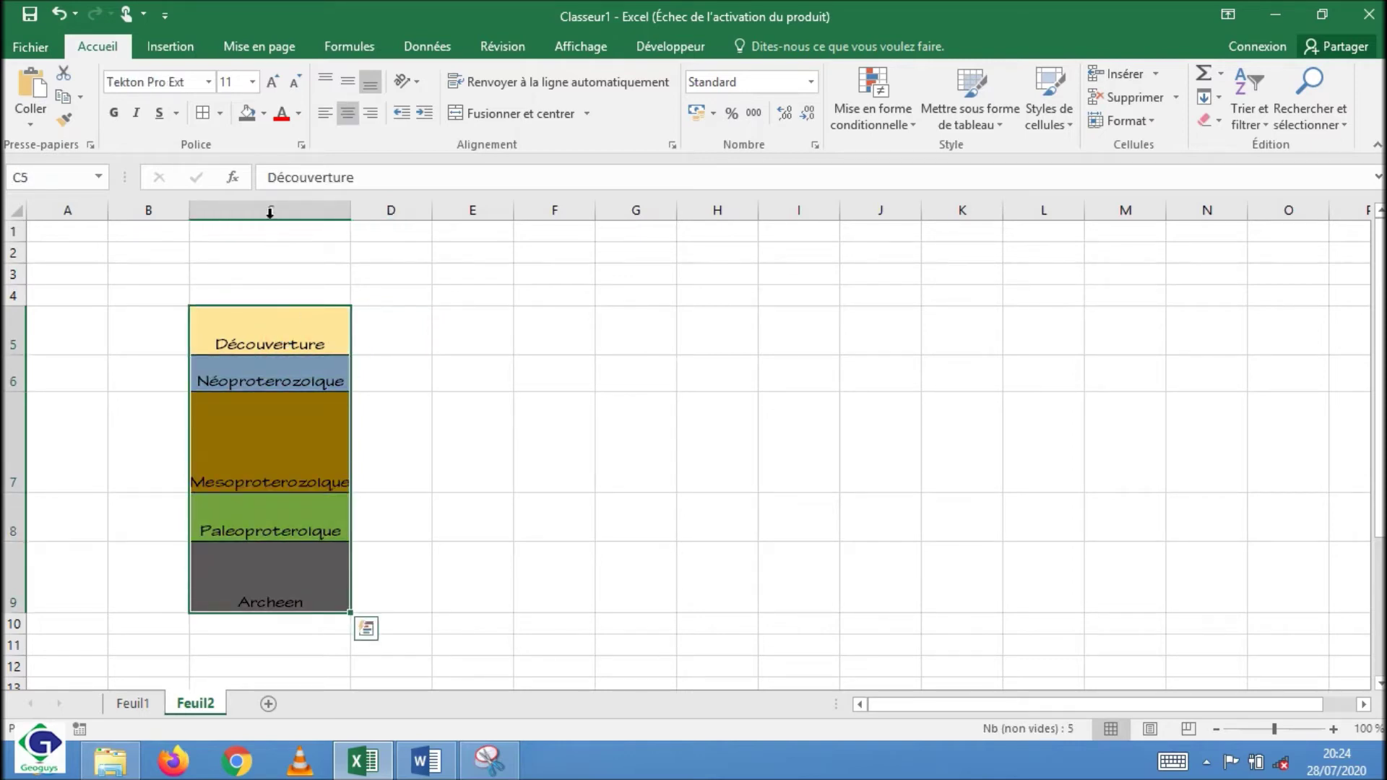
right_click(258, 386)
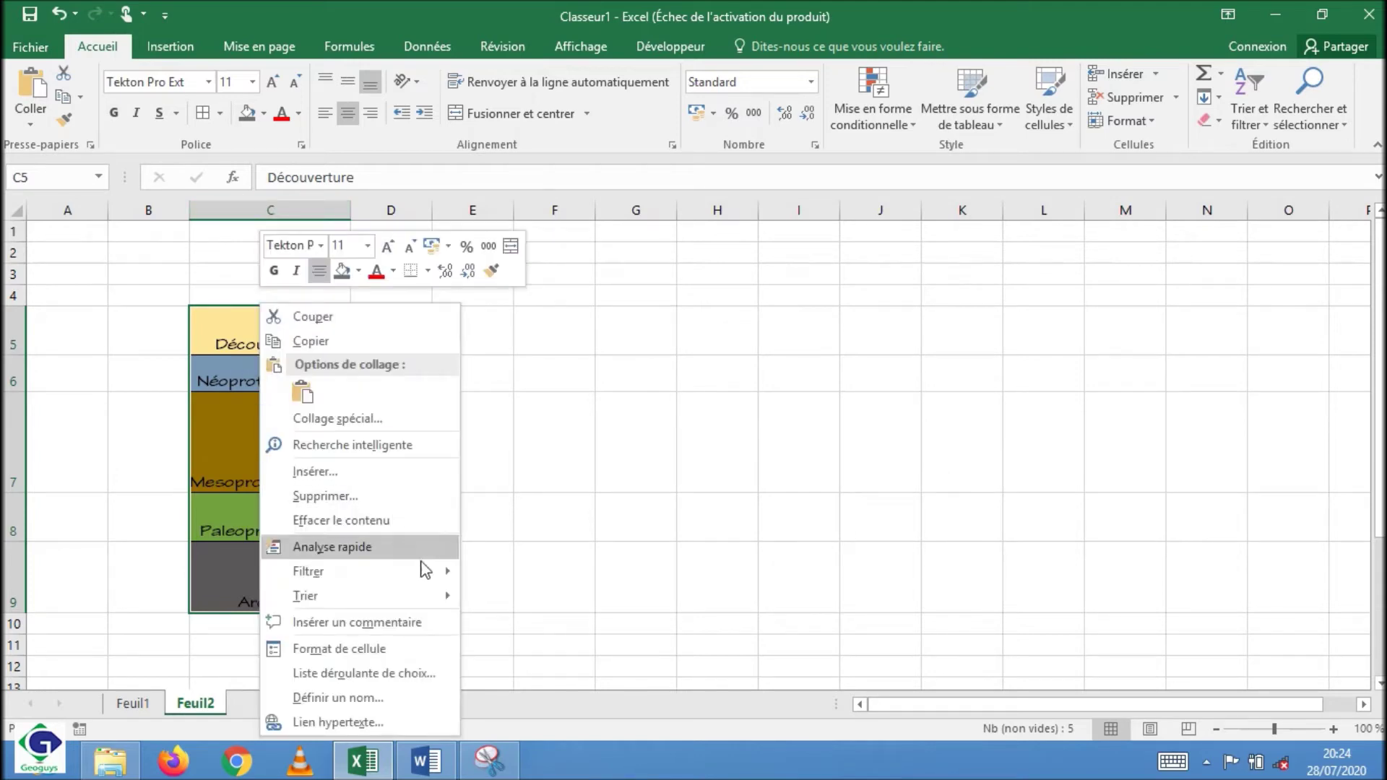
click(412, 649)
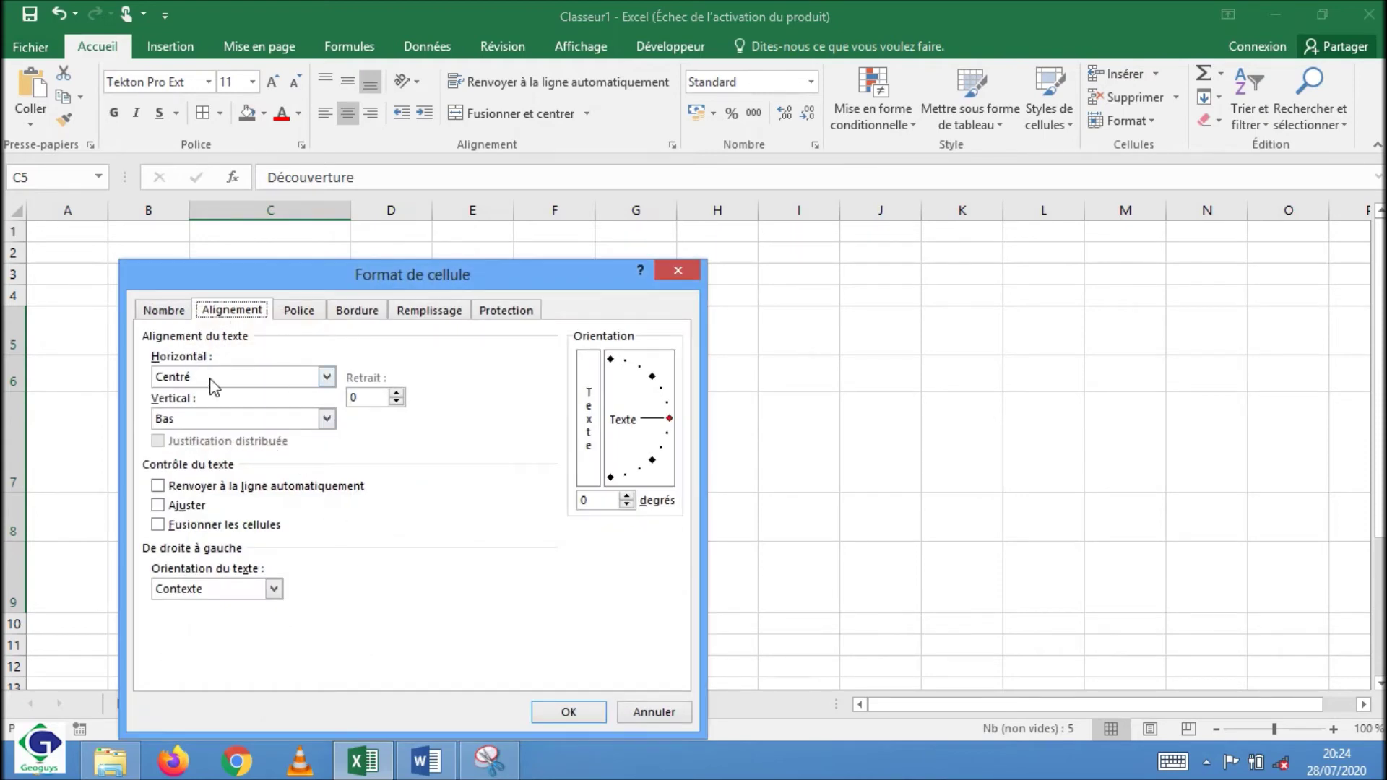
click(166, 311)
click(229, 311)
click(327, 419)
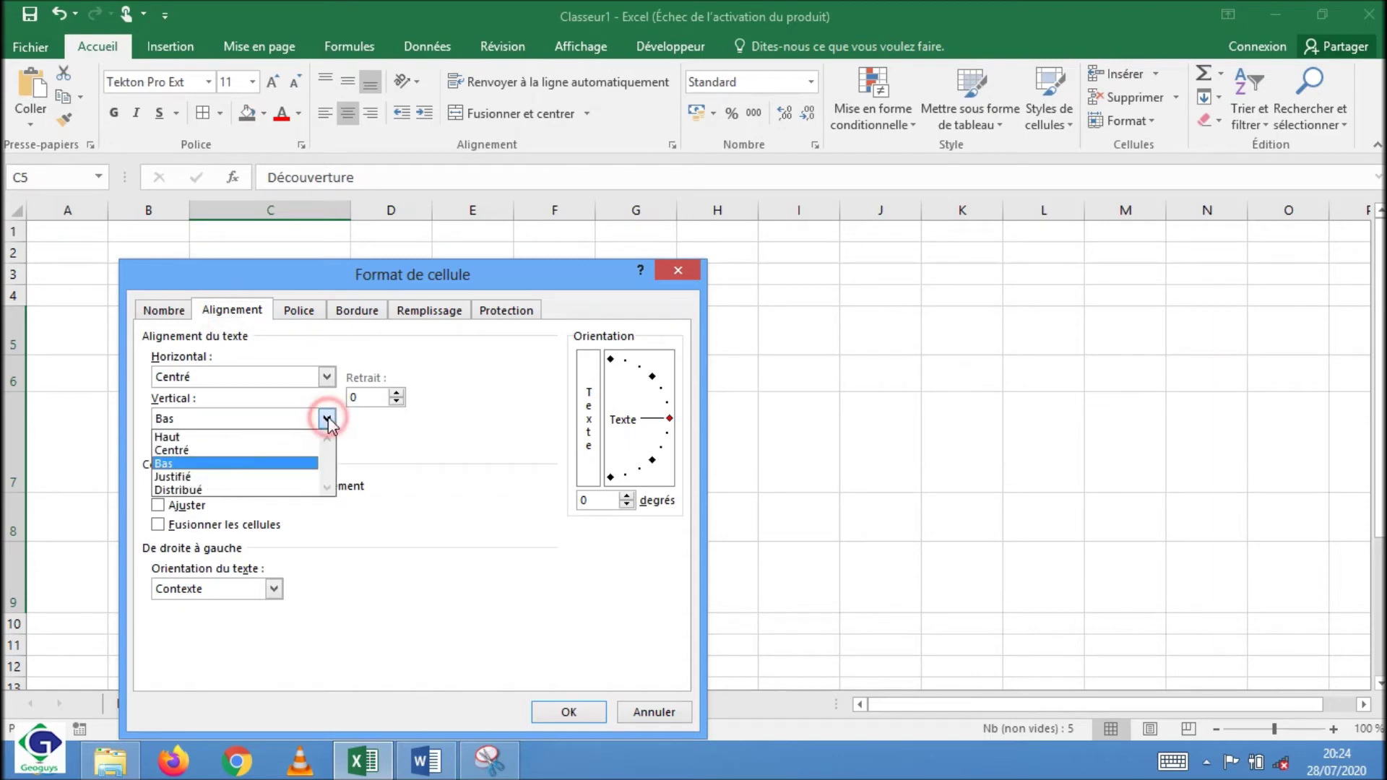
click(303, 451)
click(568, 712)
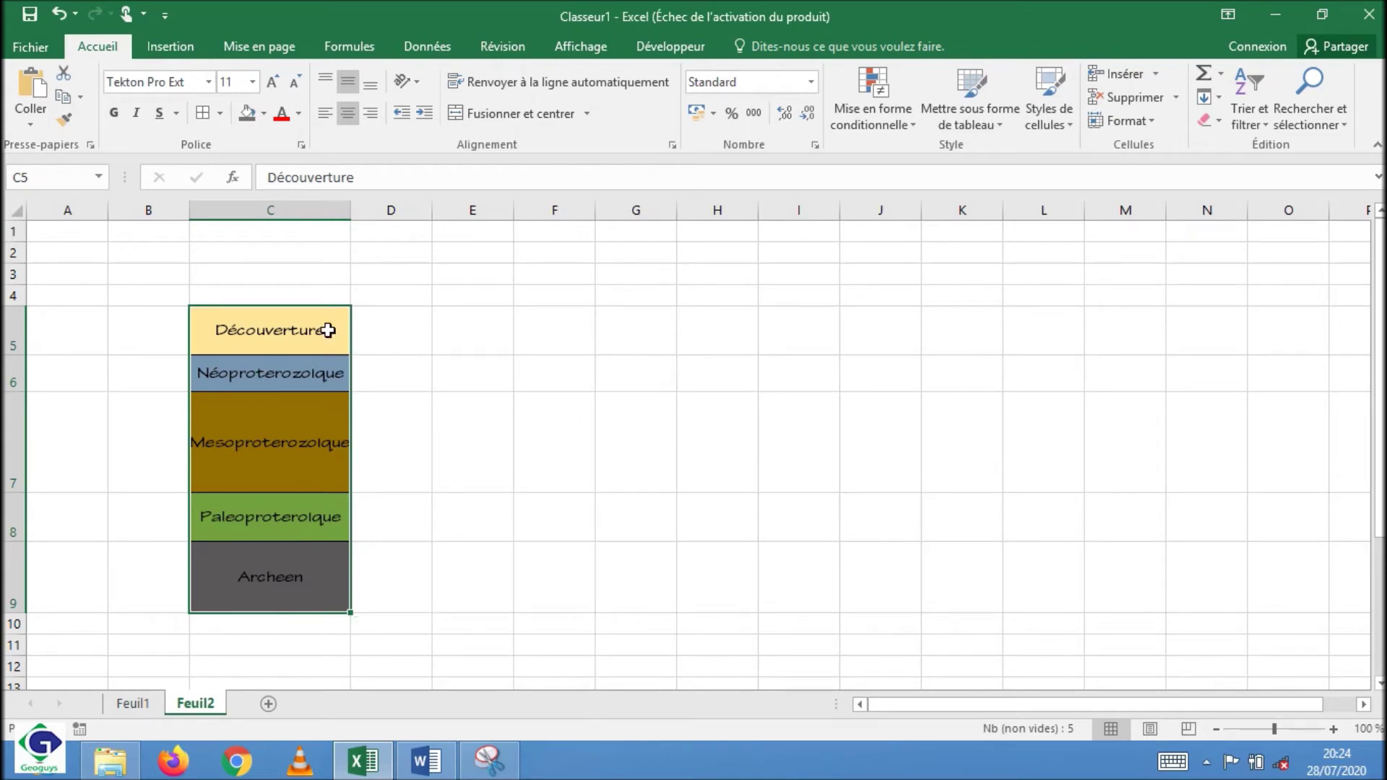
click(391, 338)
click(300, 334)
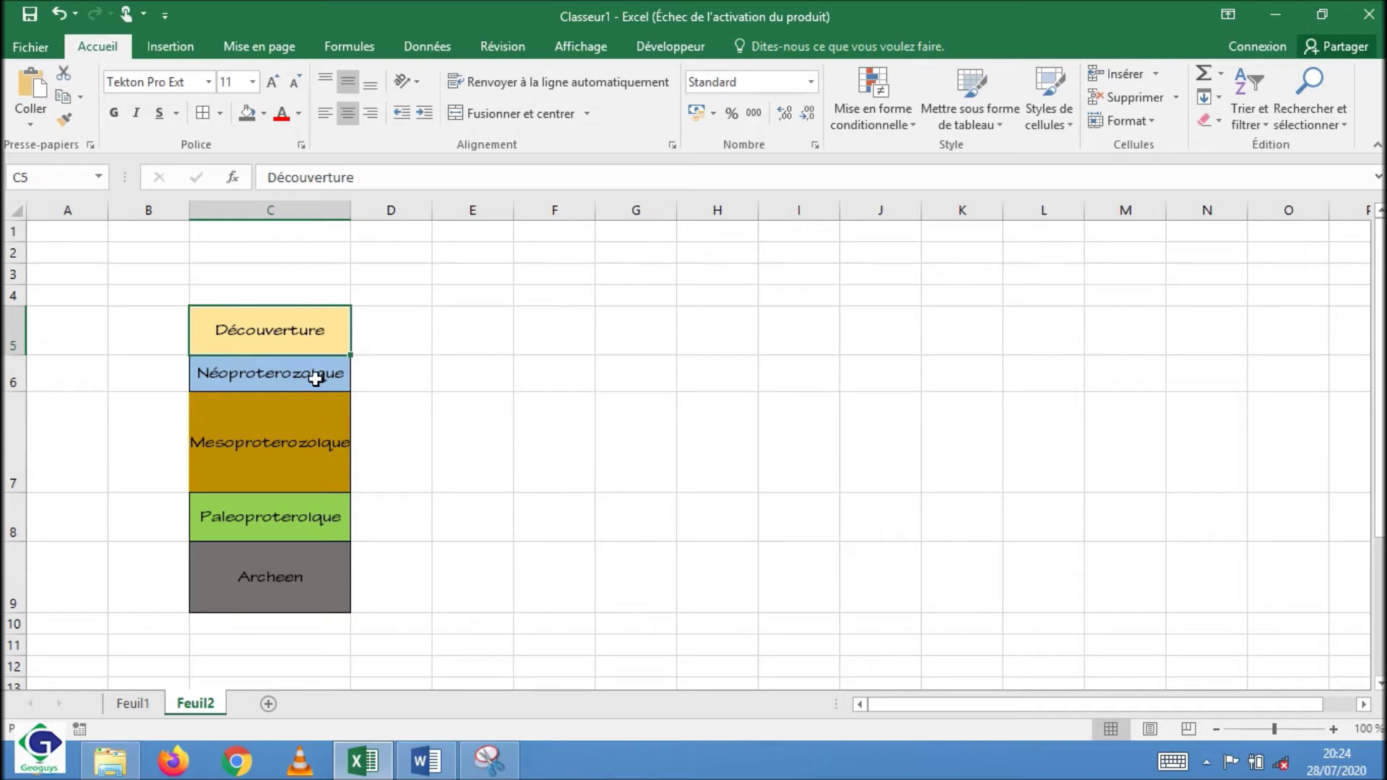
click(394, 438)
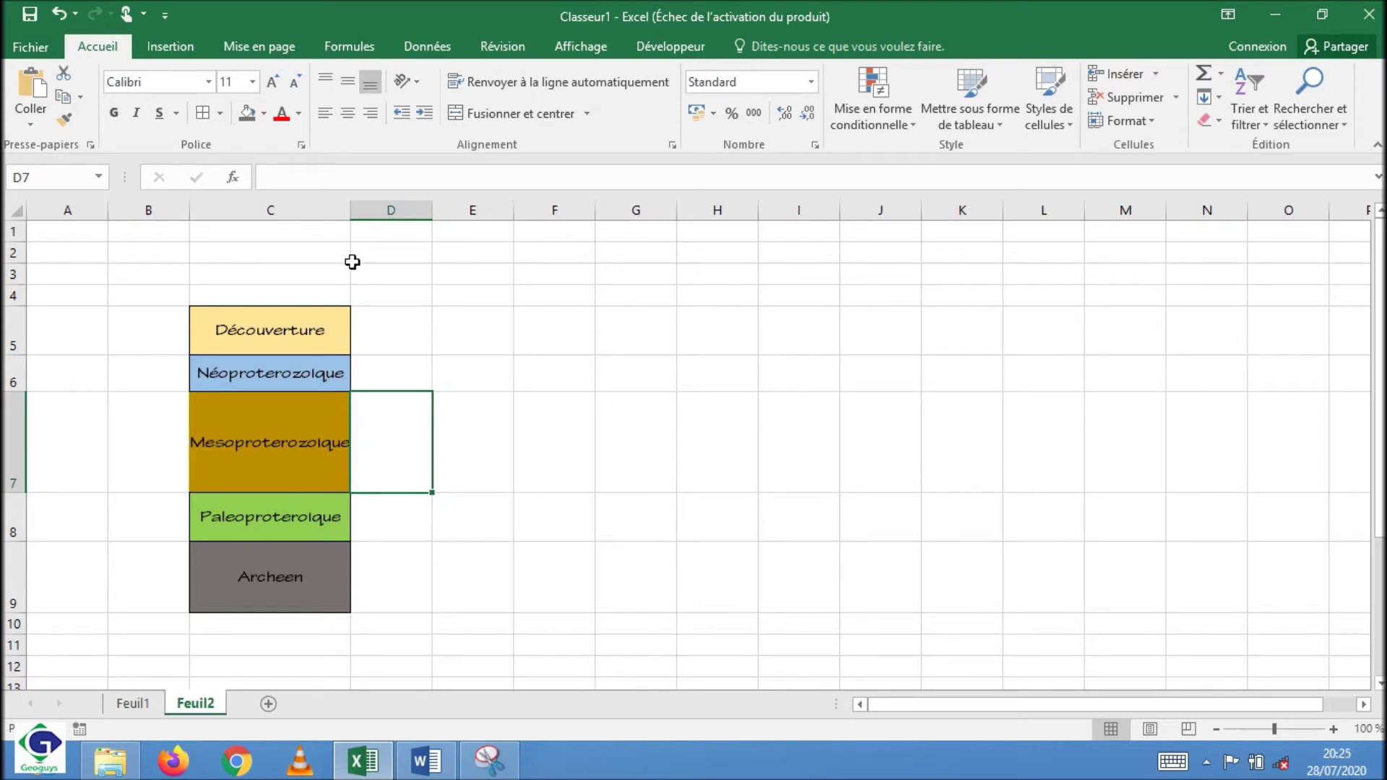
Step: Merge B3:D3 with Fusionner et centrer and type 'Log stratigraphique' into it
click(172, 273)
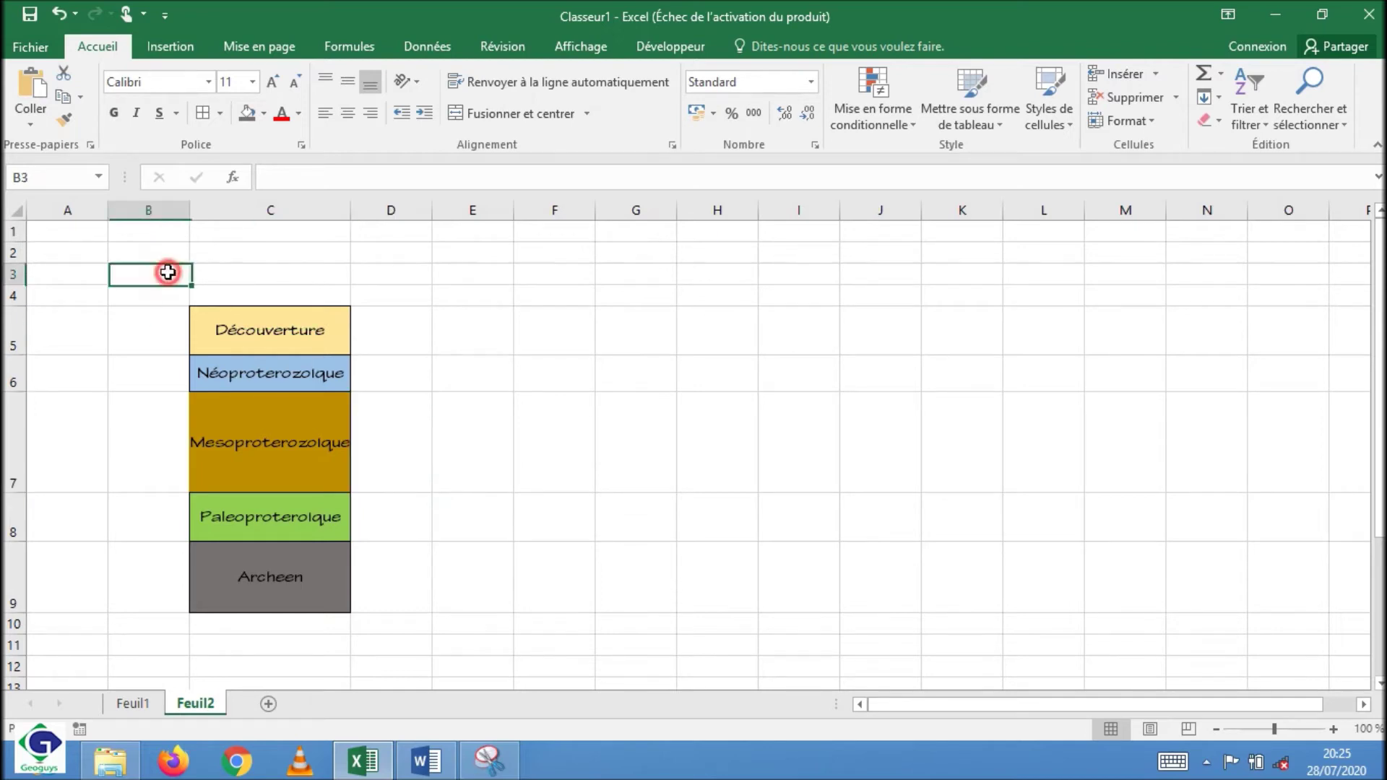
drag(167, 272, 405, 274)
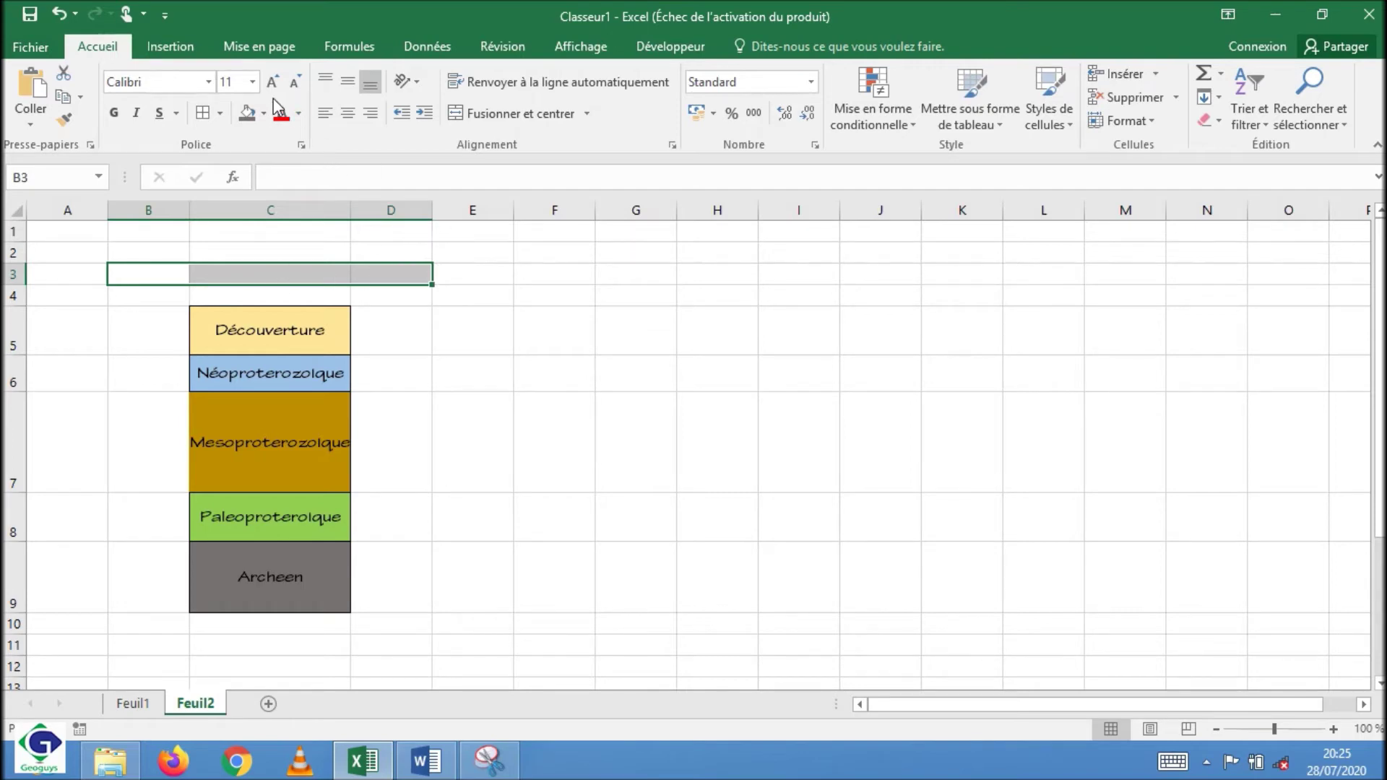
click(522, 113)
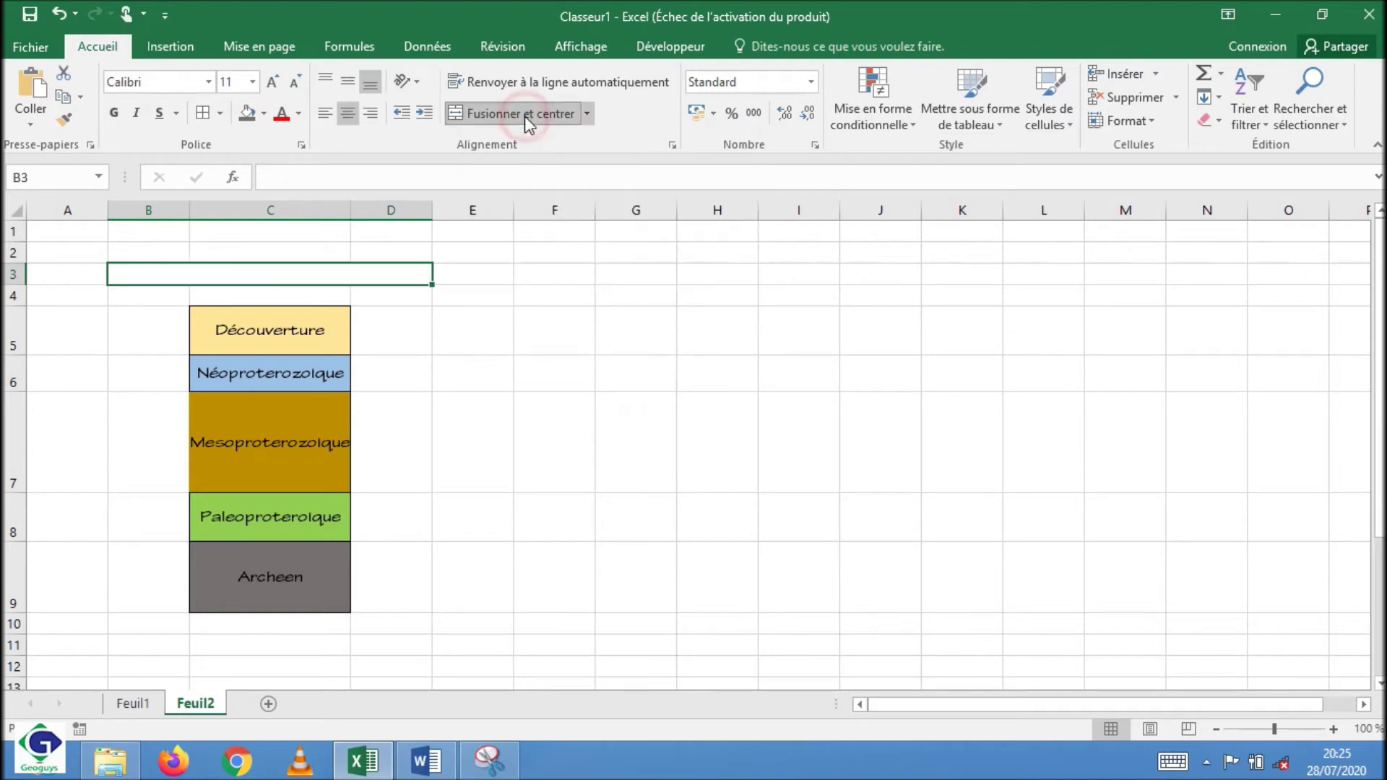
click(396, 296)
click(328, 273)
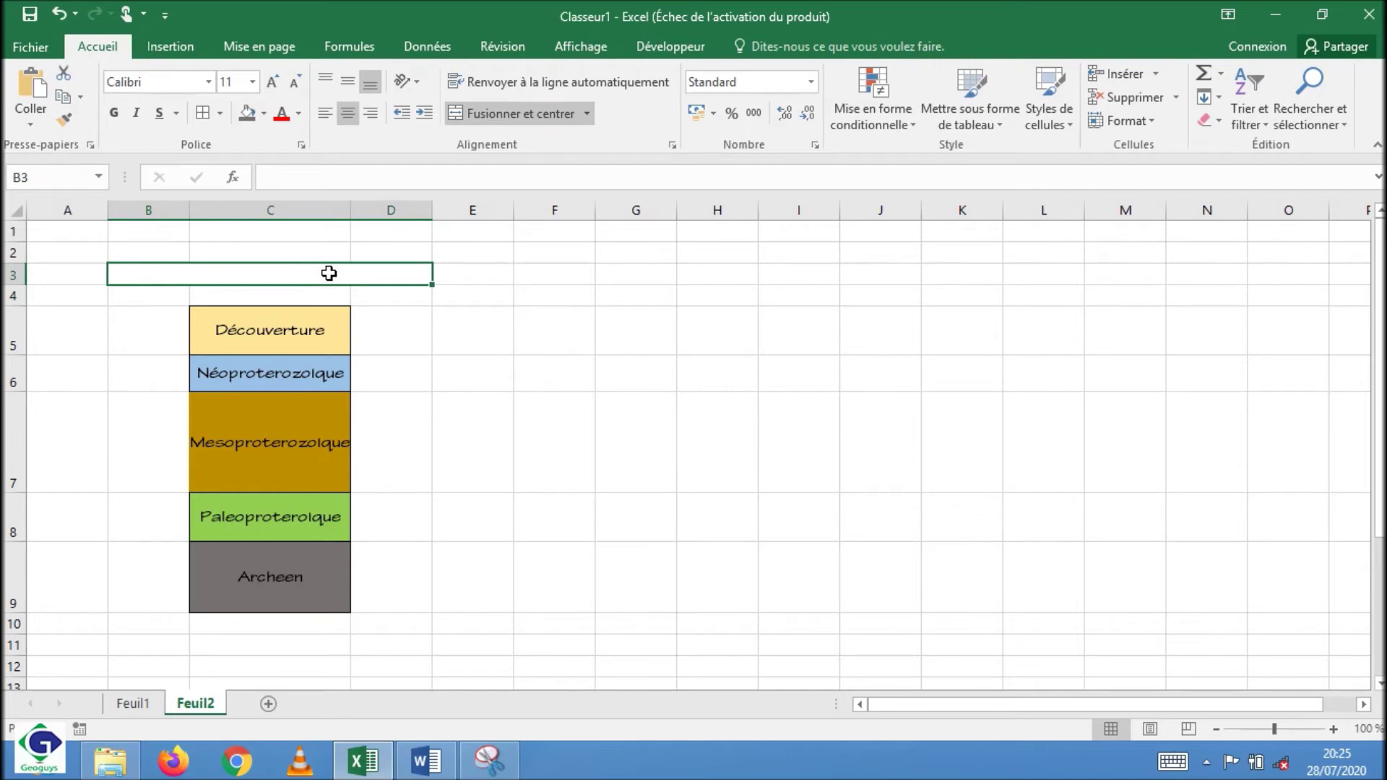
text(Log stratigraphique)
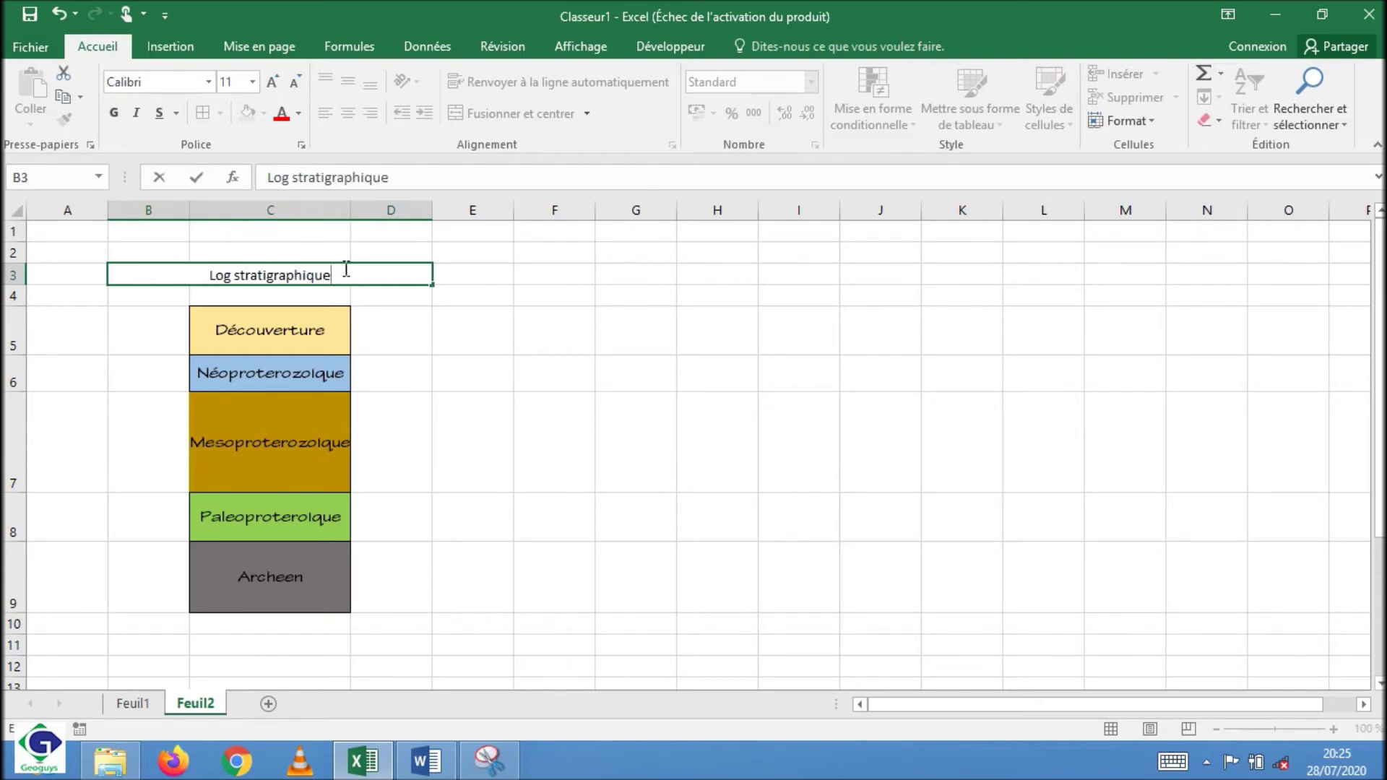
drag(351, 272, 112, 275)
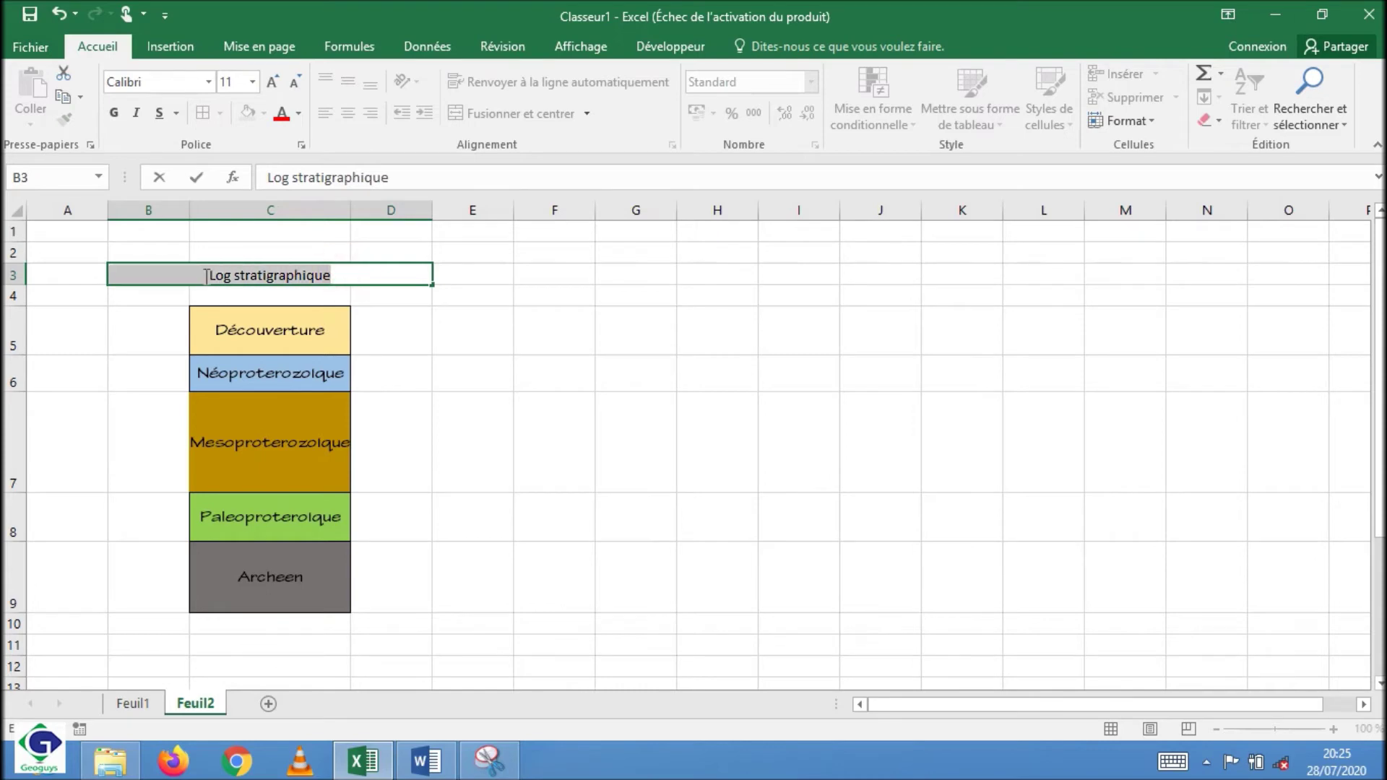
Step: Set the title to Times New Roman, size 18
click(208, 82)
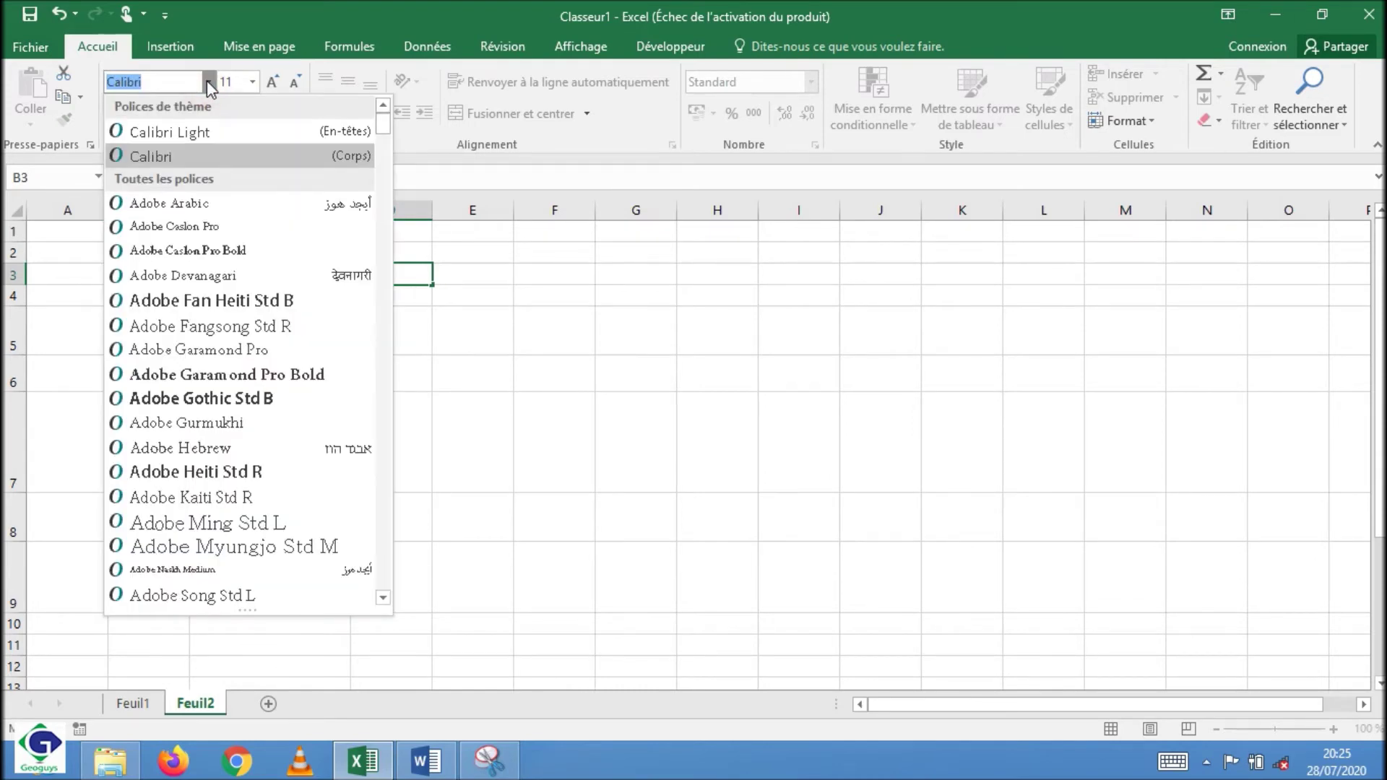
text(Times New Roma)
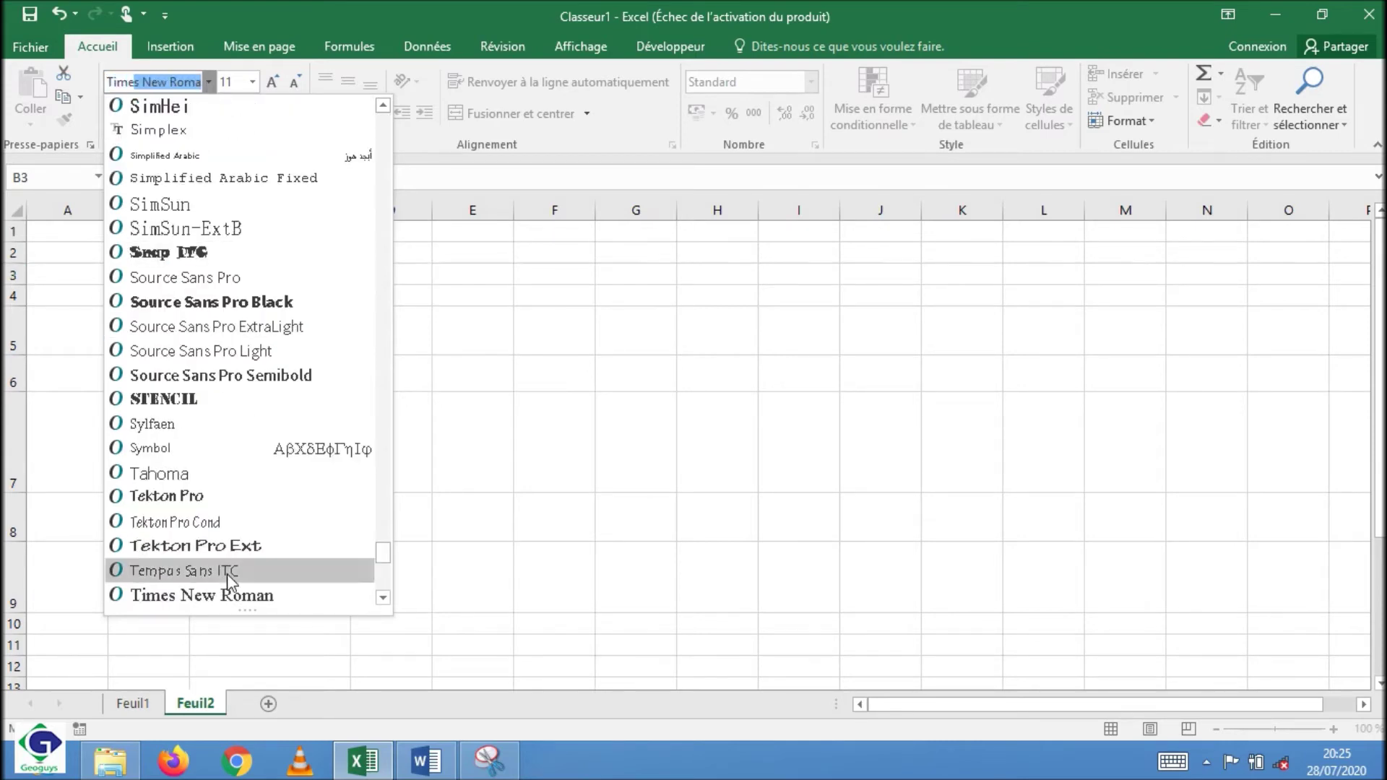
click(232, 596)
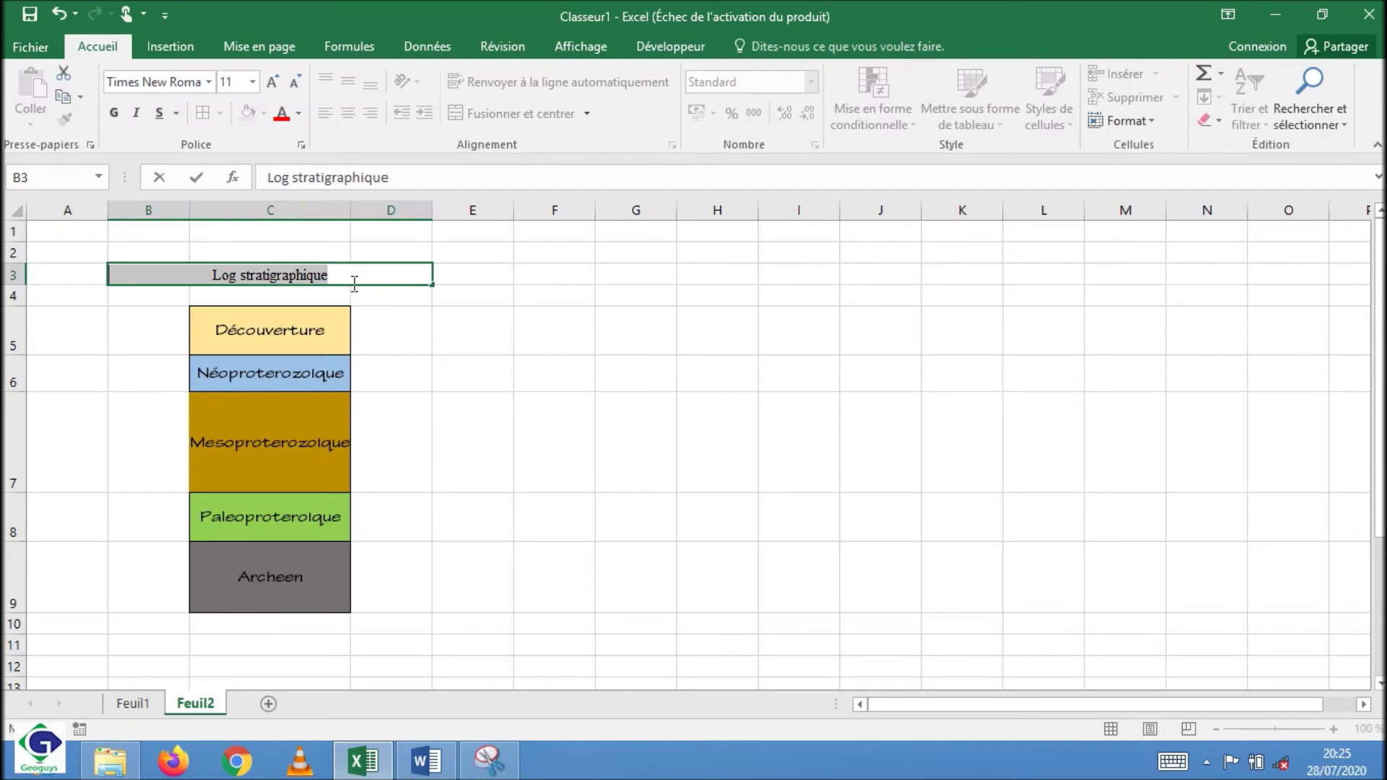
click(253, 83)
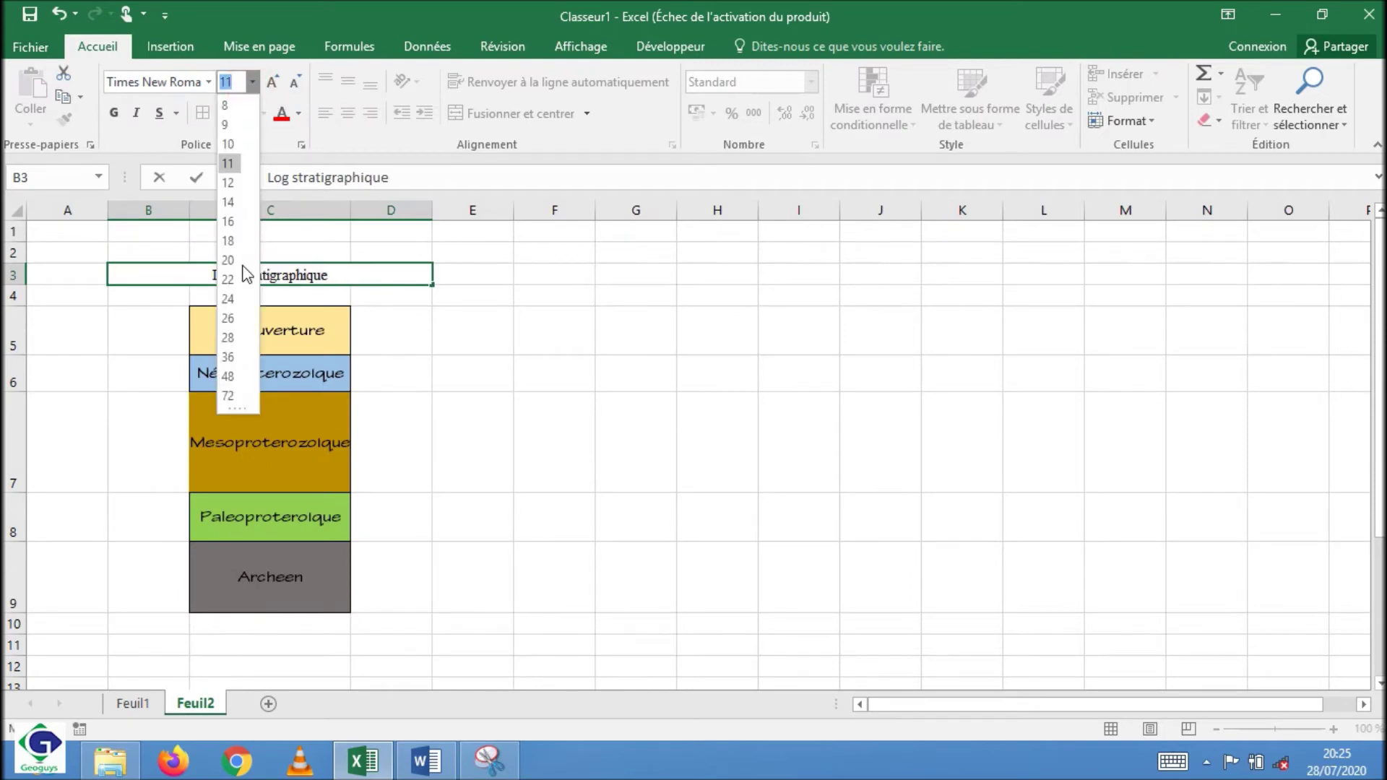
click(230, 242)
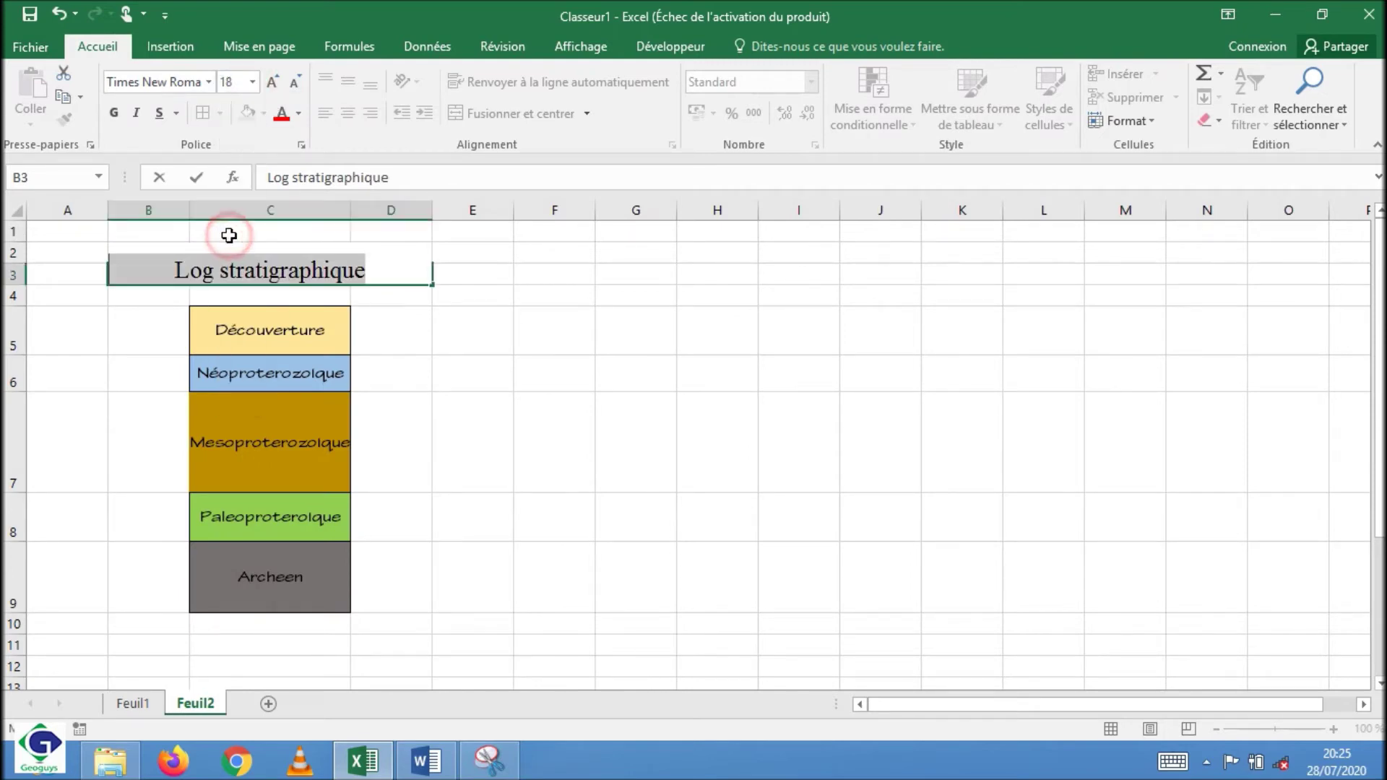
click(418, 333)
Step: Copy the titled table block B3:D9
click(396, 274)
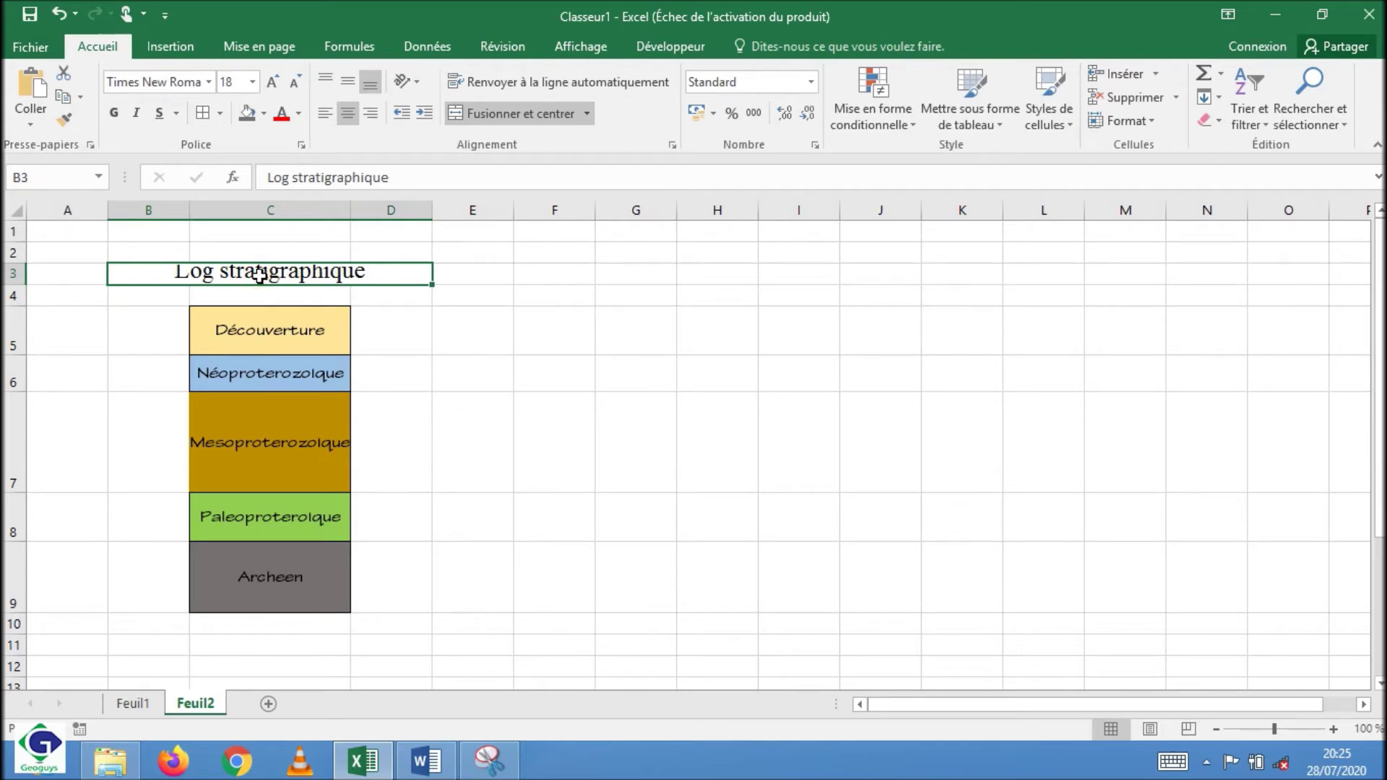
key(shift+Down)
key(shift+Down)
key(shift+Down)
key(shift+Down)
key(shift+Down)
key(shift+Down)
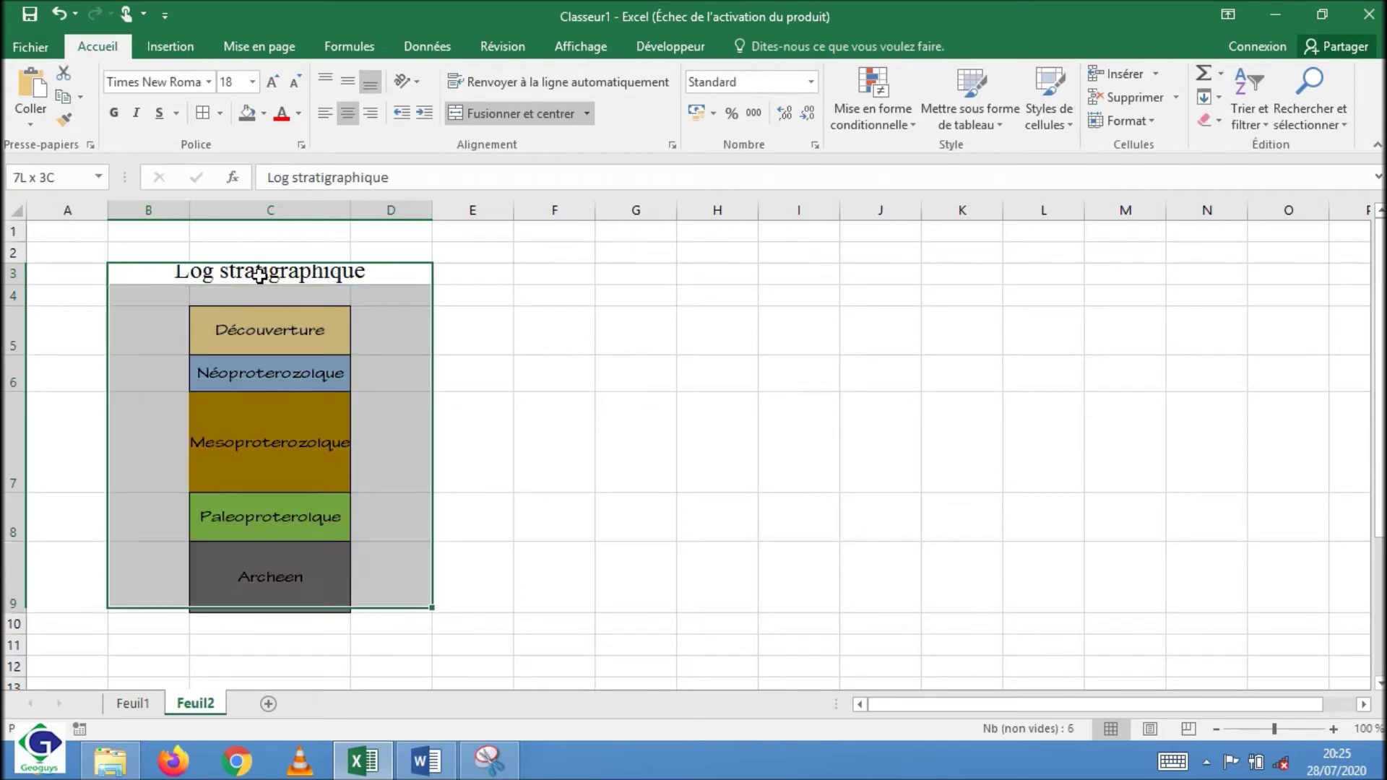
key(shift+Down)
key(ctrl+c)
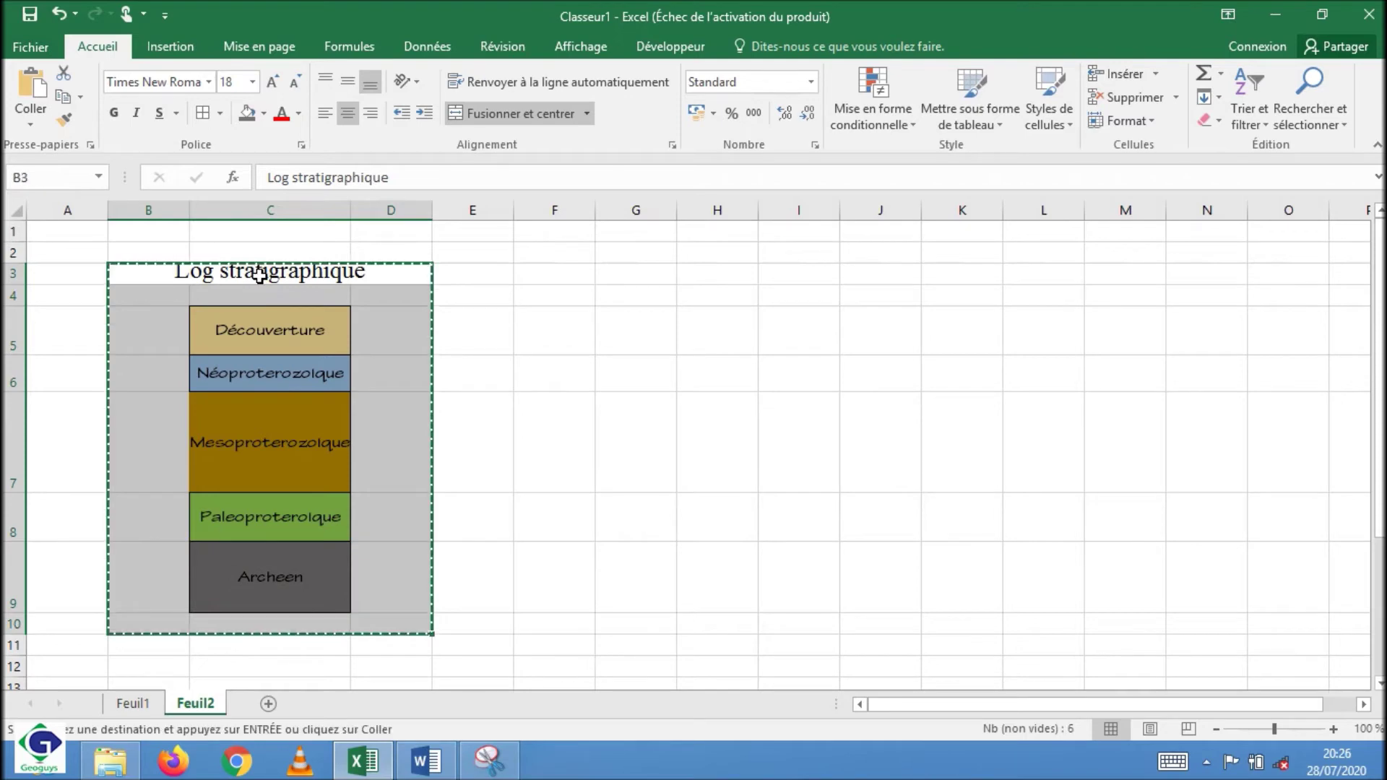
click(429, 774)
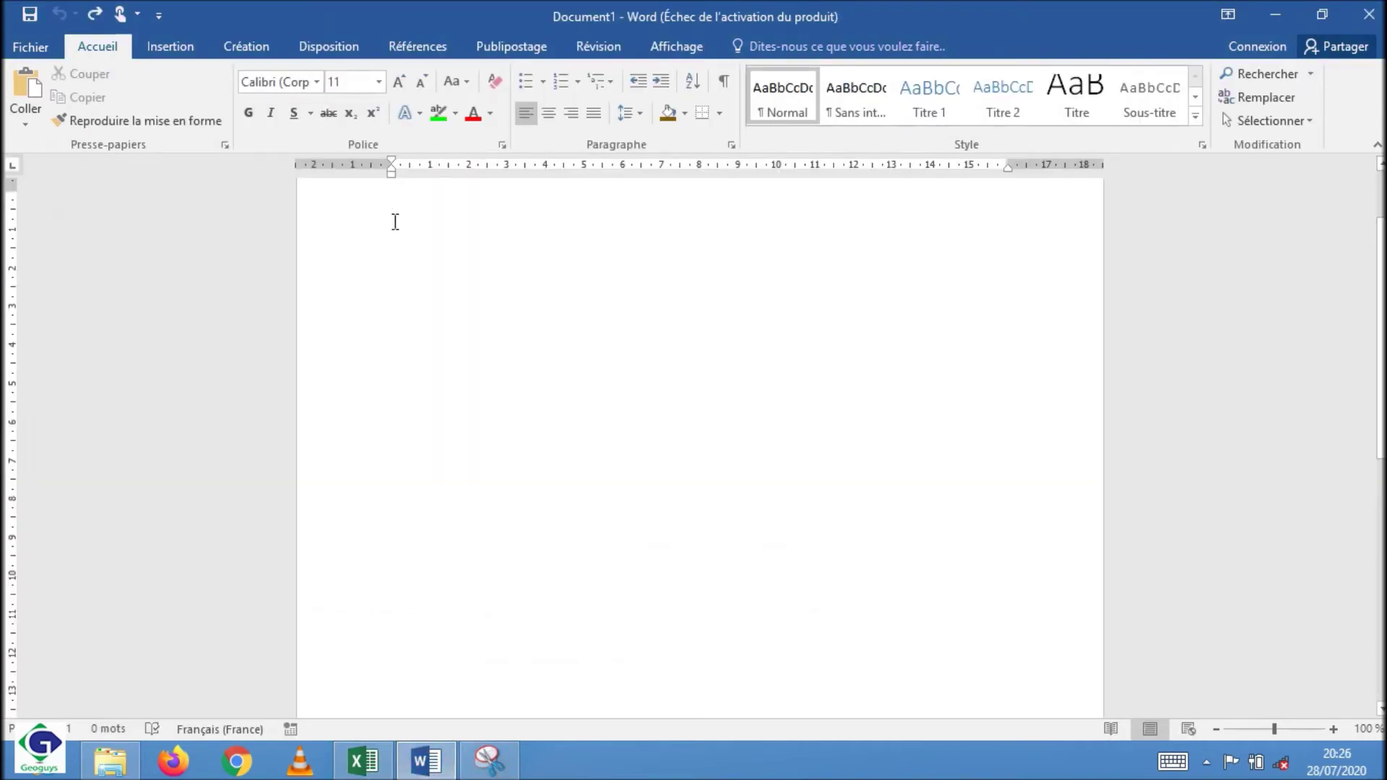
Step: Paste the copied Log stratigraphique table into Document1
key(ctrl+v)
mouse_move(558, 396)
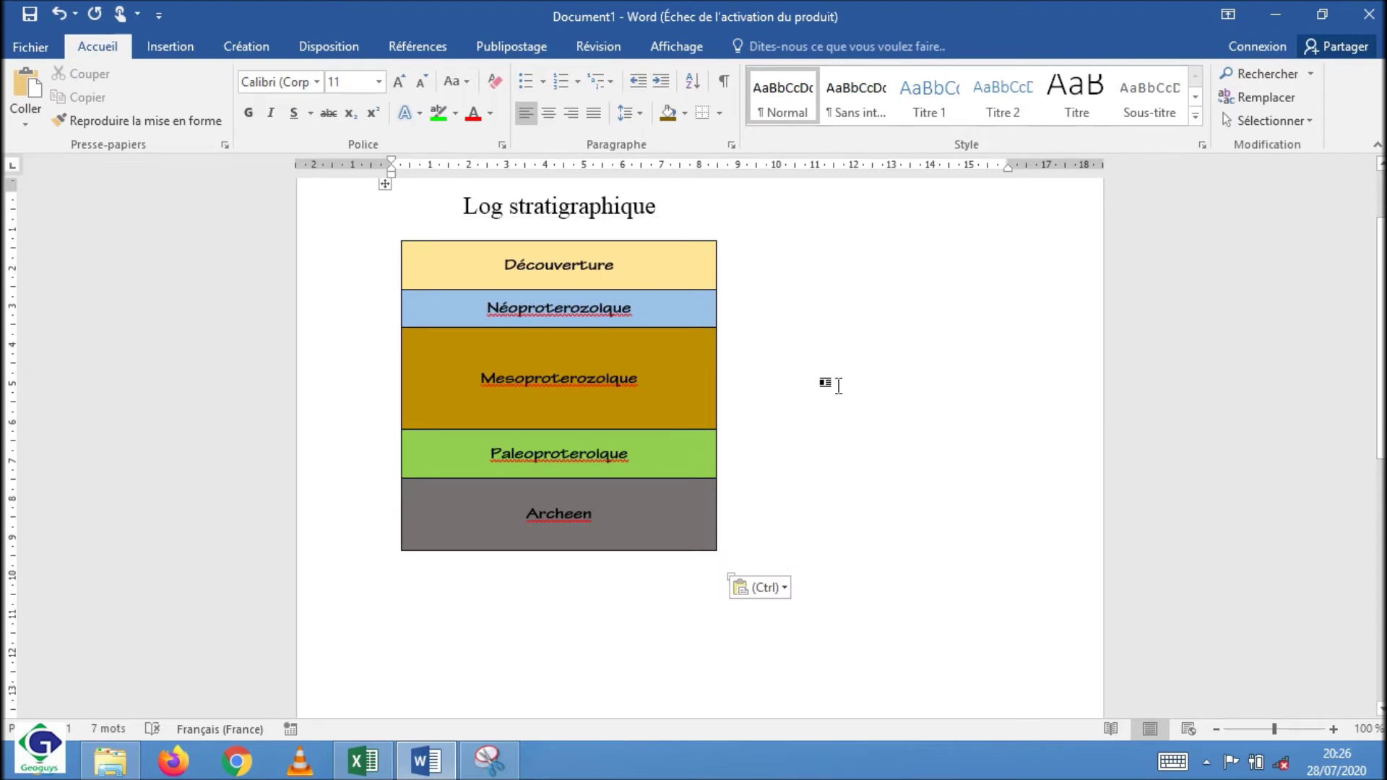
click(989, 473)
click(934, 661)
Step: Ignore spelling flags on the layer names and correct Archeen to Archéen
click(576, 310)
right_click(575, 311)
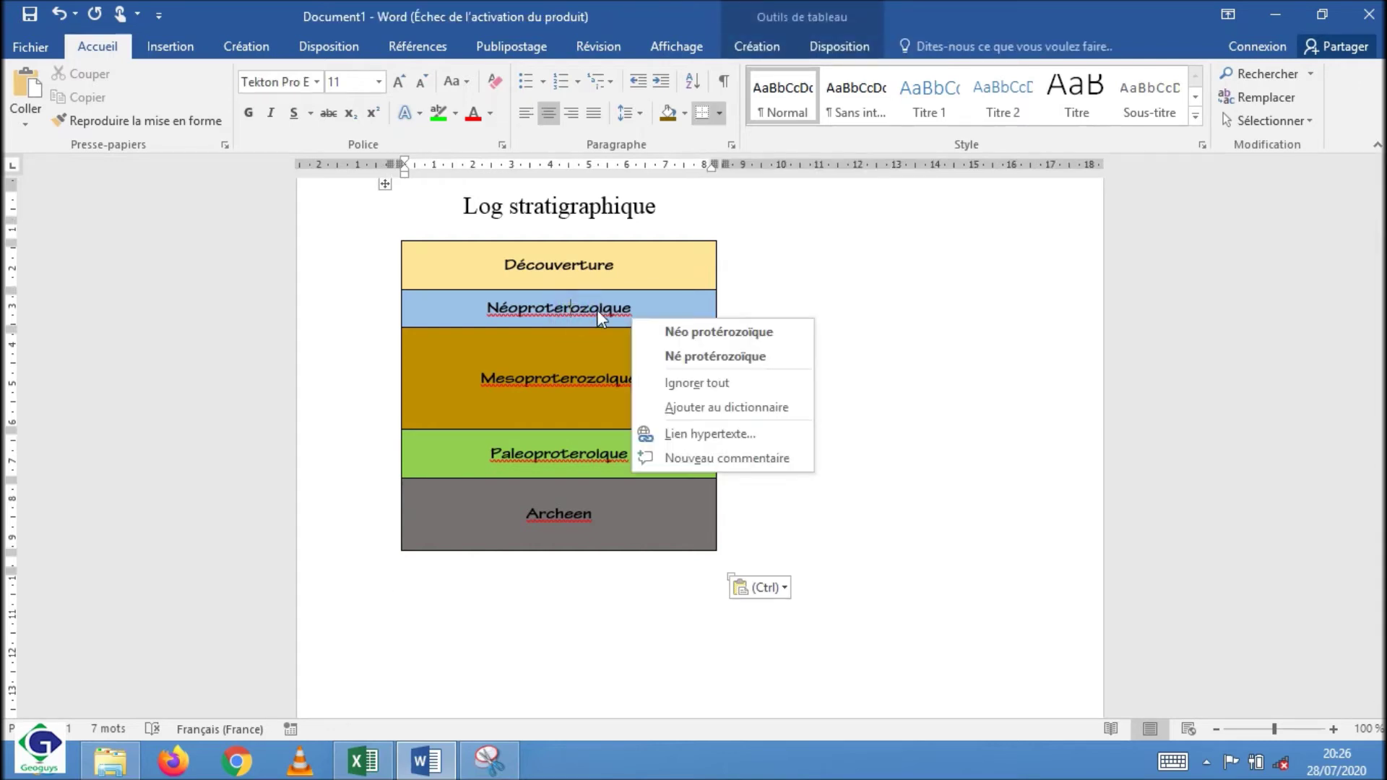
click(685, 381)
right_click(579, 383)
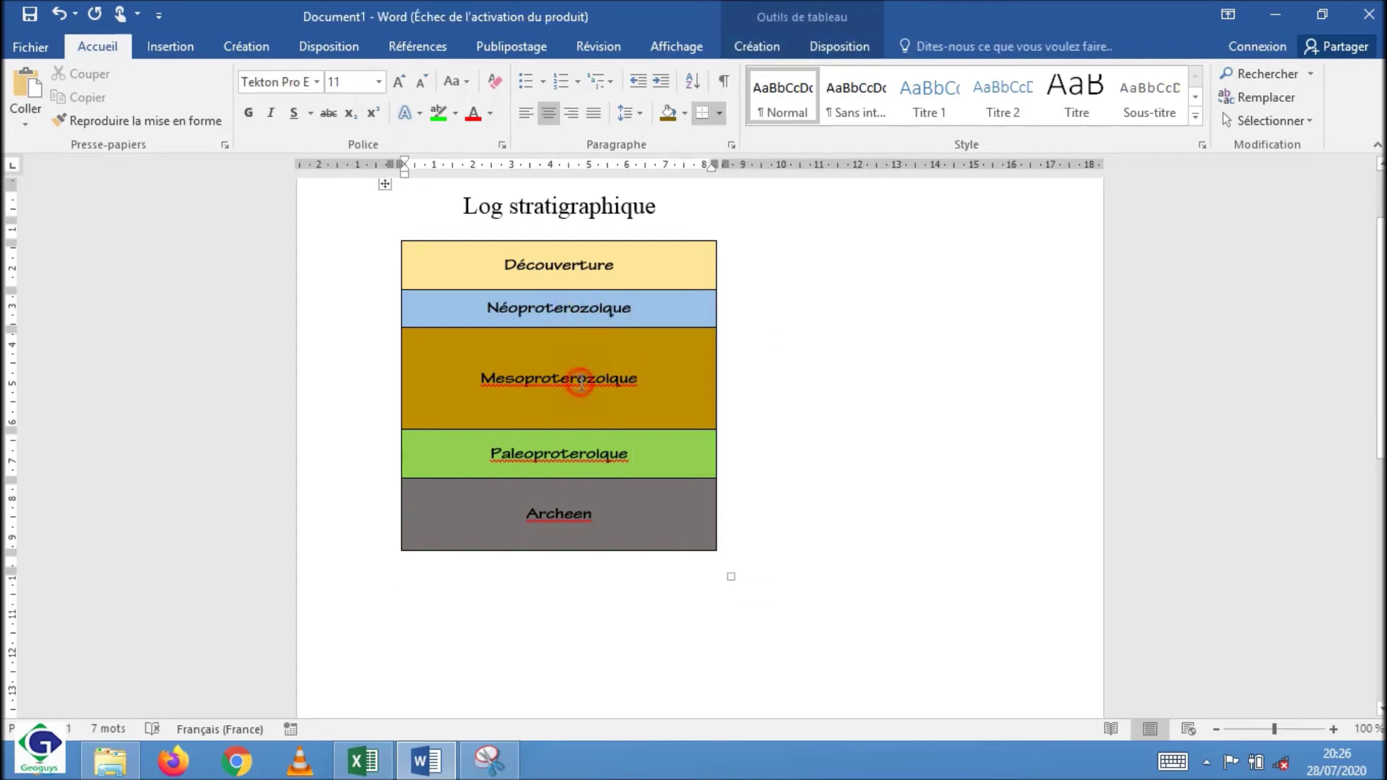
click(693, 428)
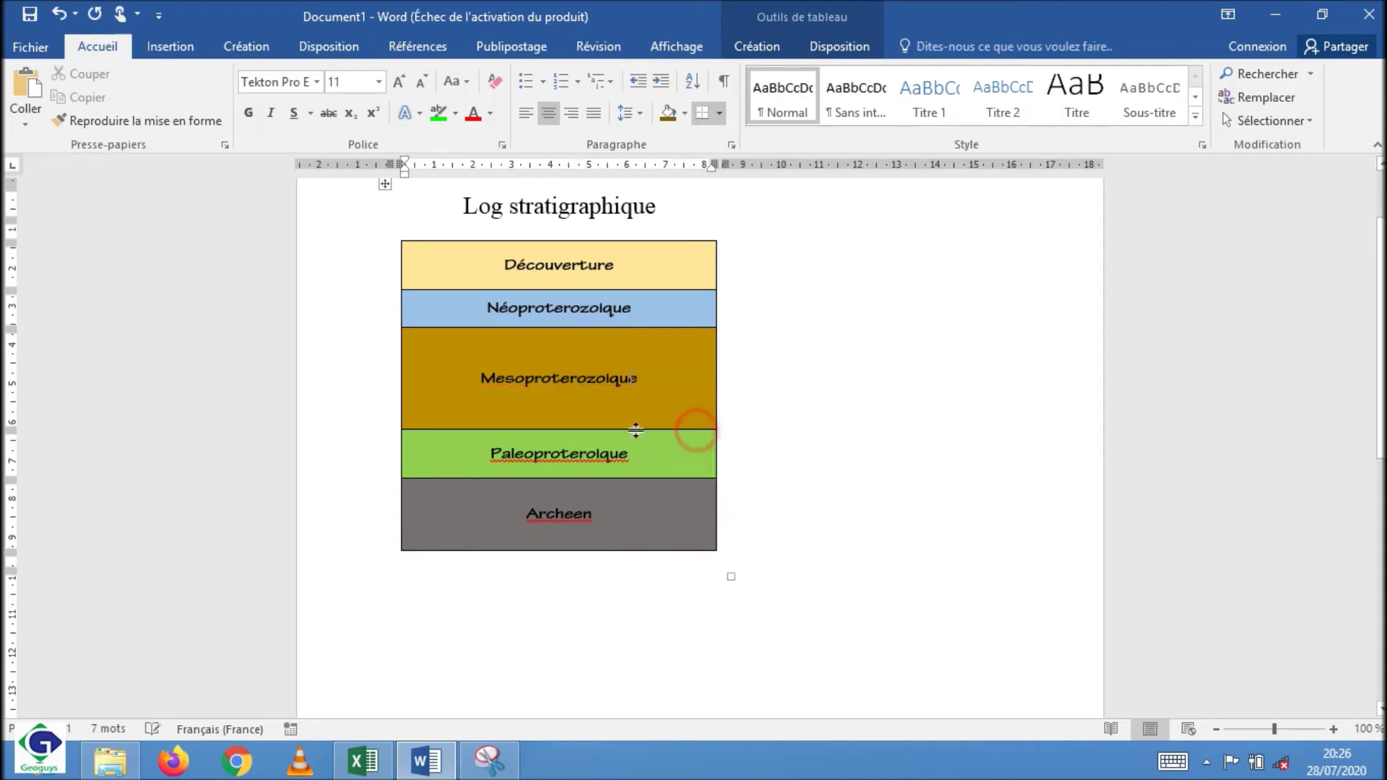
click(571, 468)
right_click(561, 457)
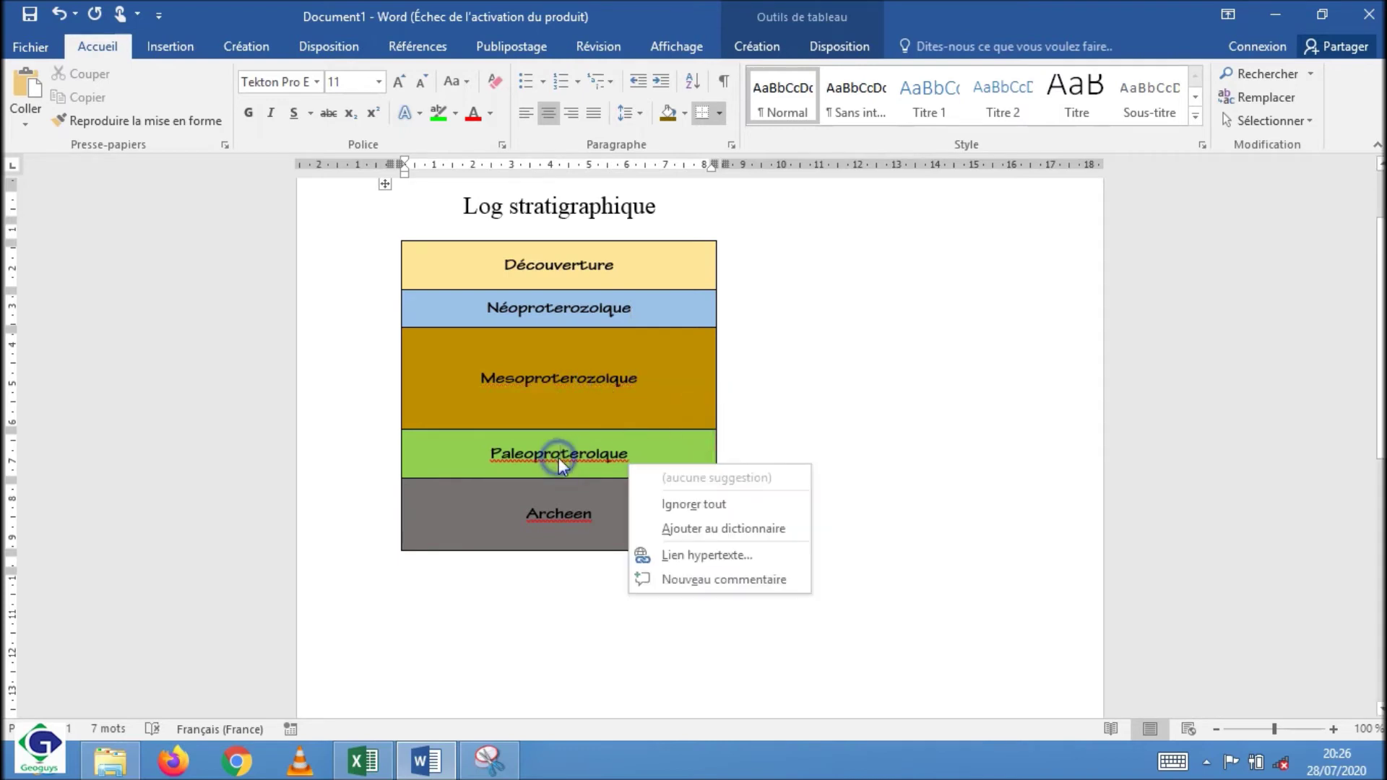
right_click(576, 518)
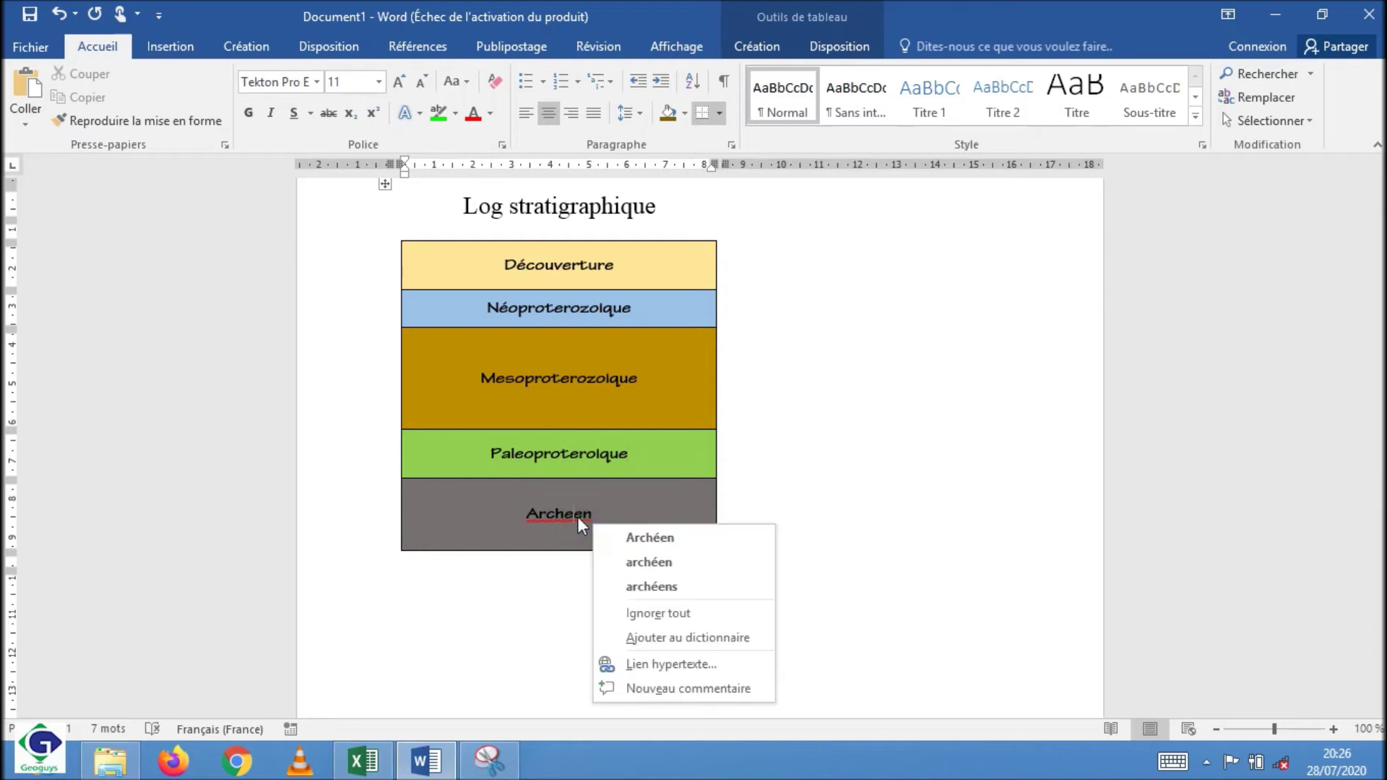
click(660, 540)
click(776, 488)
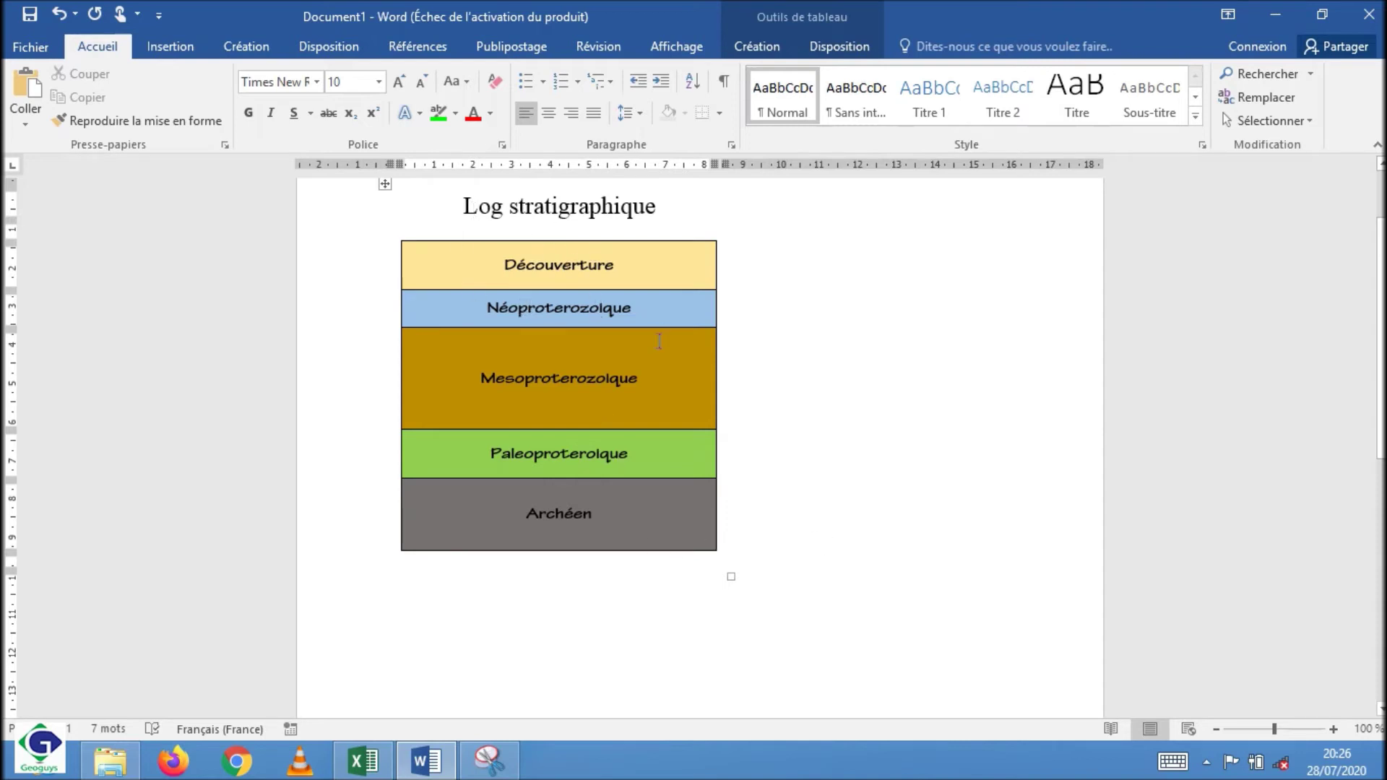
Step: Bring up Outil Capture d'écran, start a new capture, close it, and open the Applications search
click(496, 769)
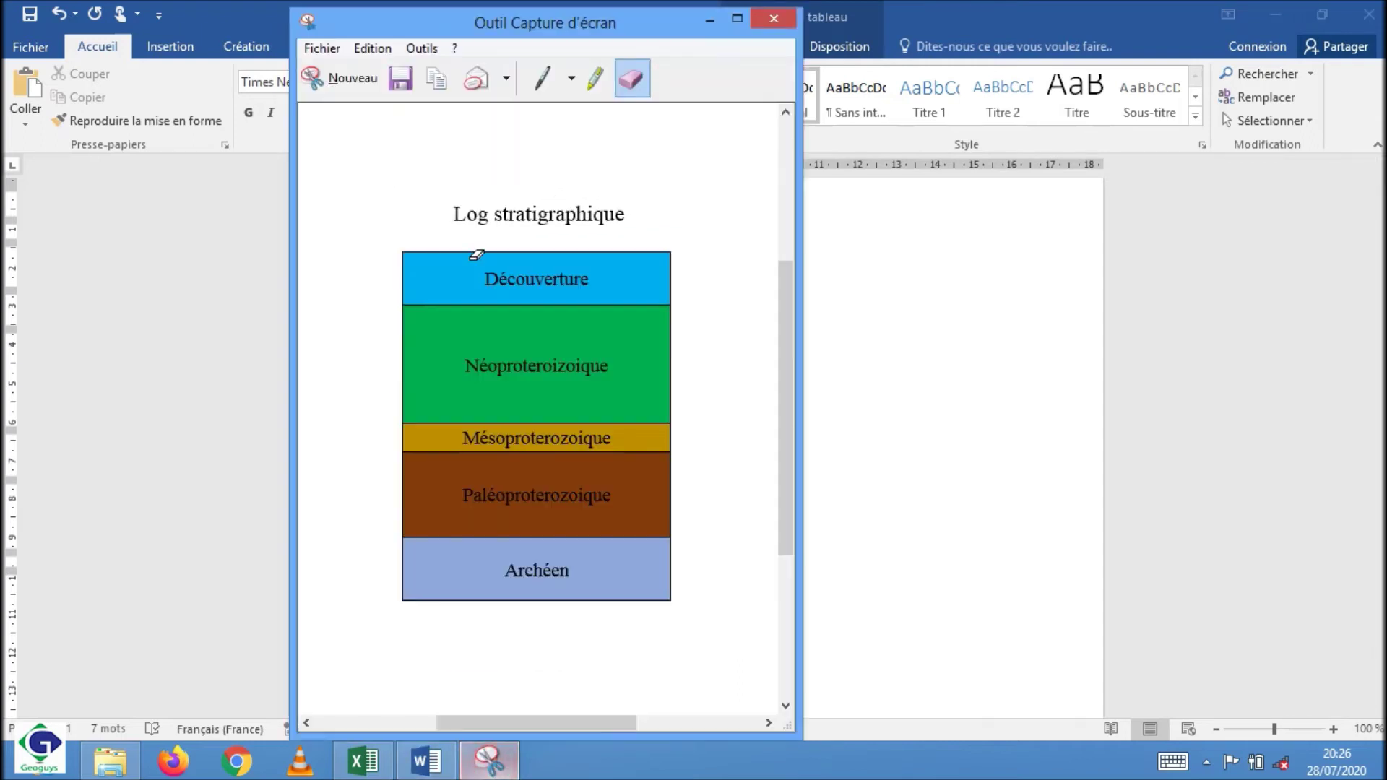
click(361, 78)
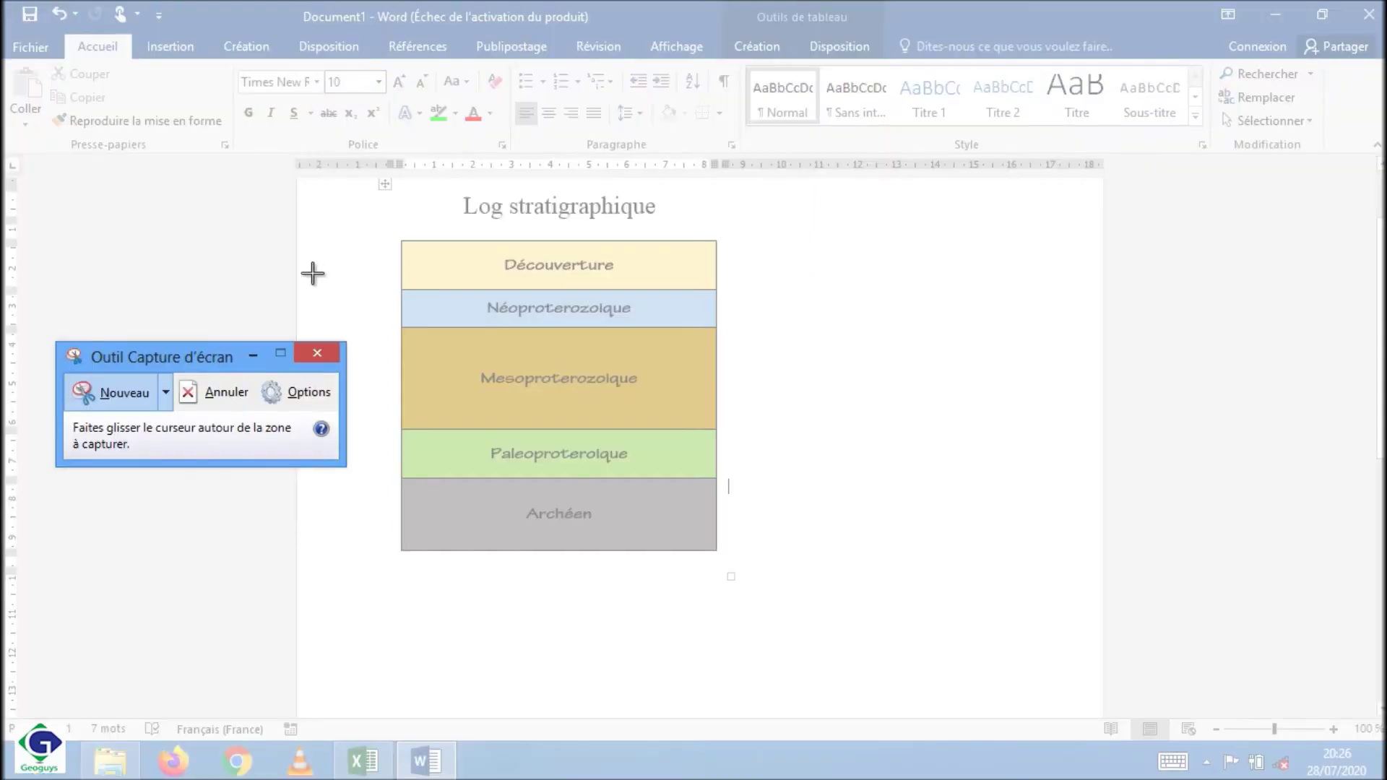
click(318, 354)
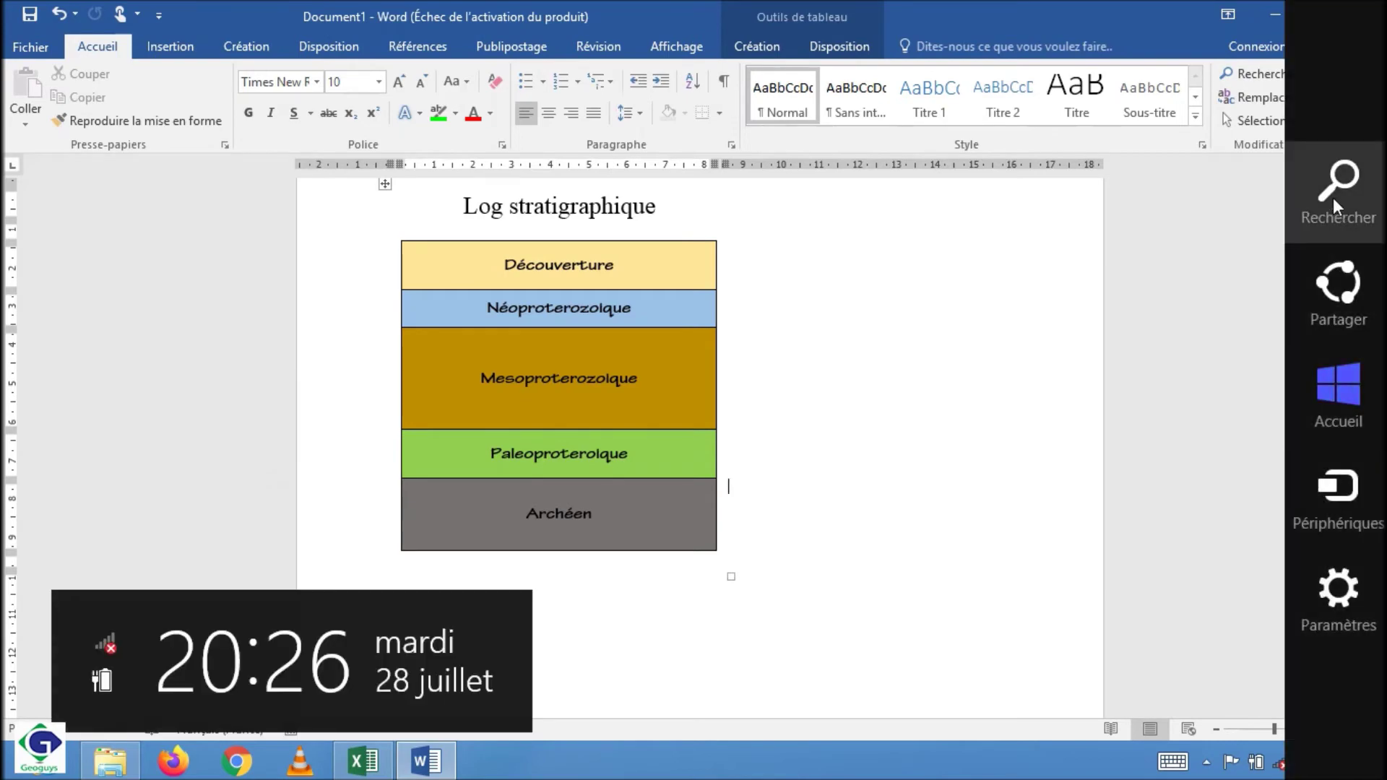
click(1333, 197)
click(1122, 129)
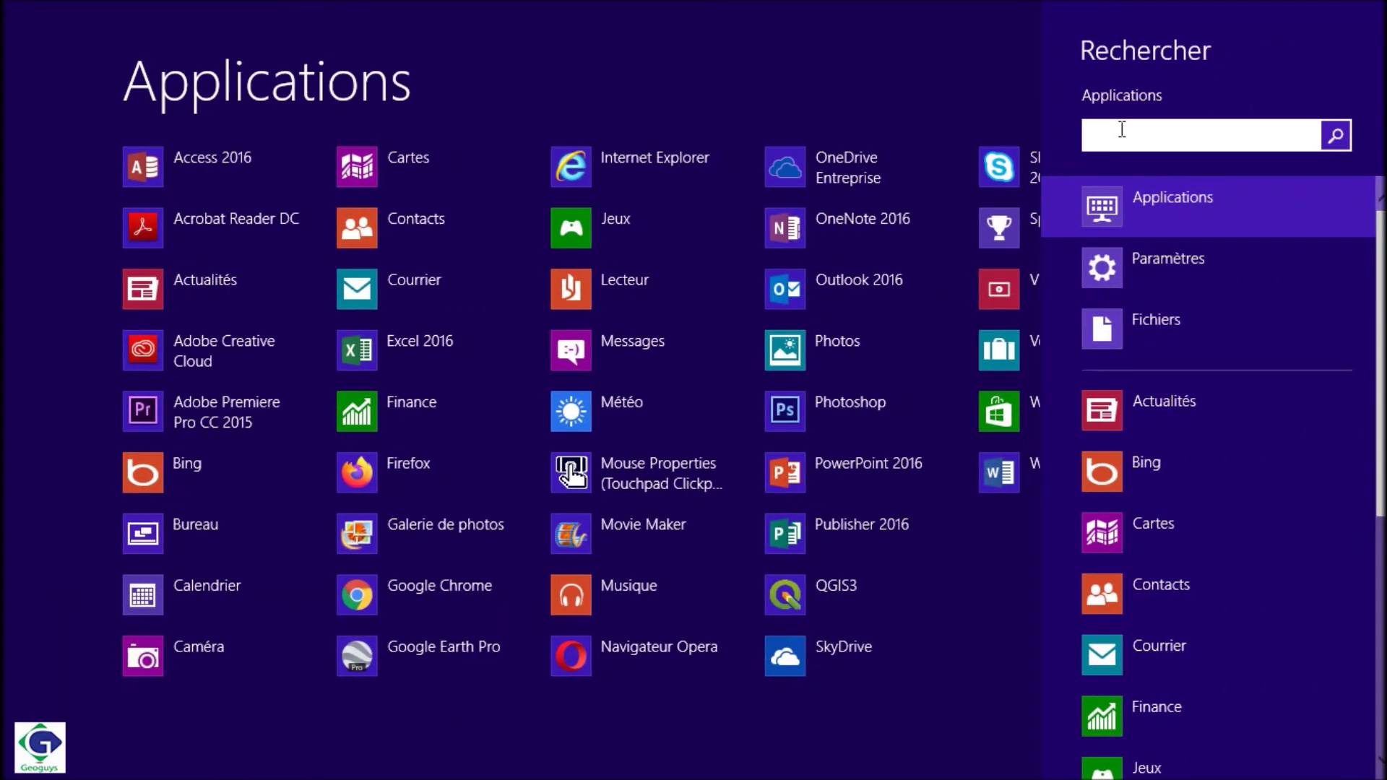
Step: Search 'cap' to launch Outil Capture d'écran, snip the title and coloured table, then minimise it
text(cap)
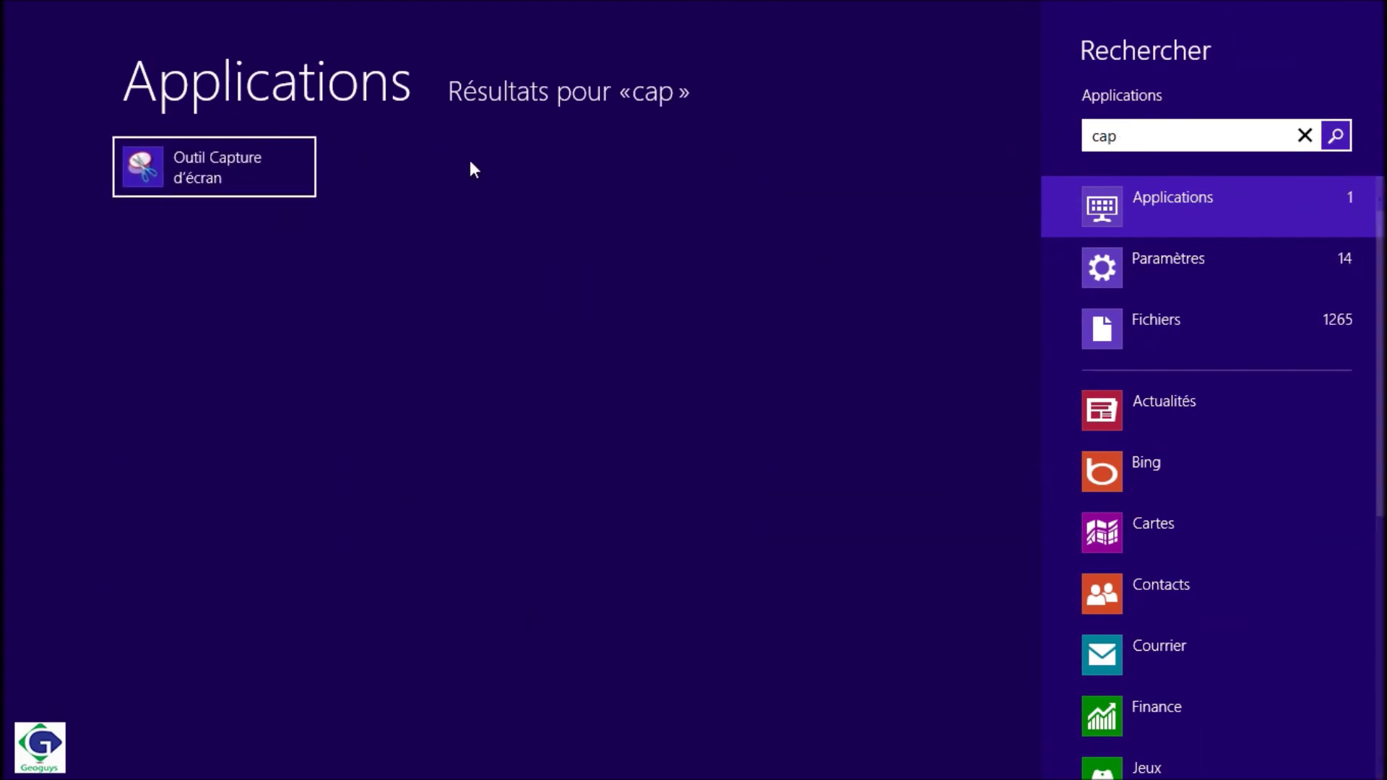
click(253, 160)
click(123, 391)
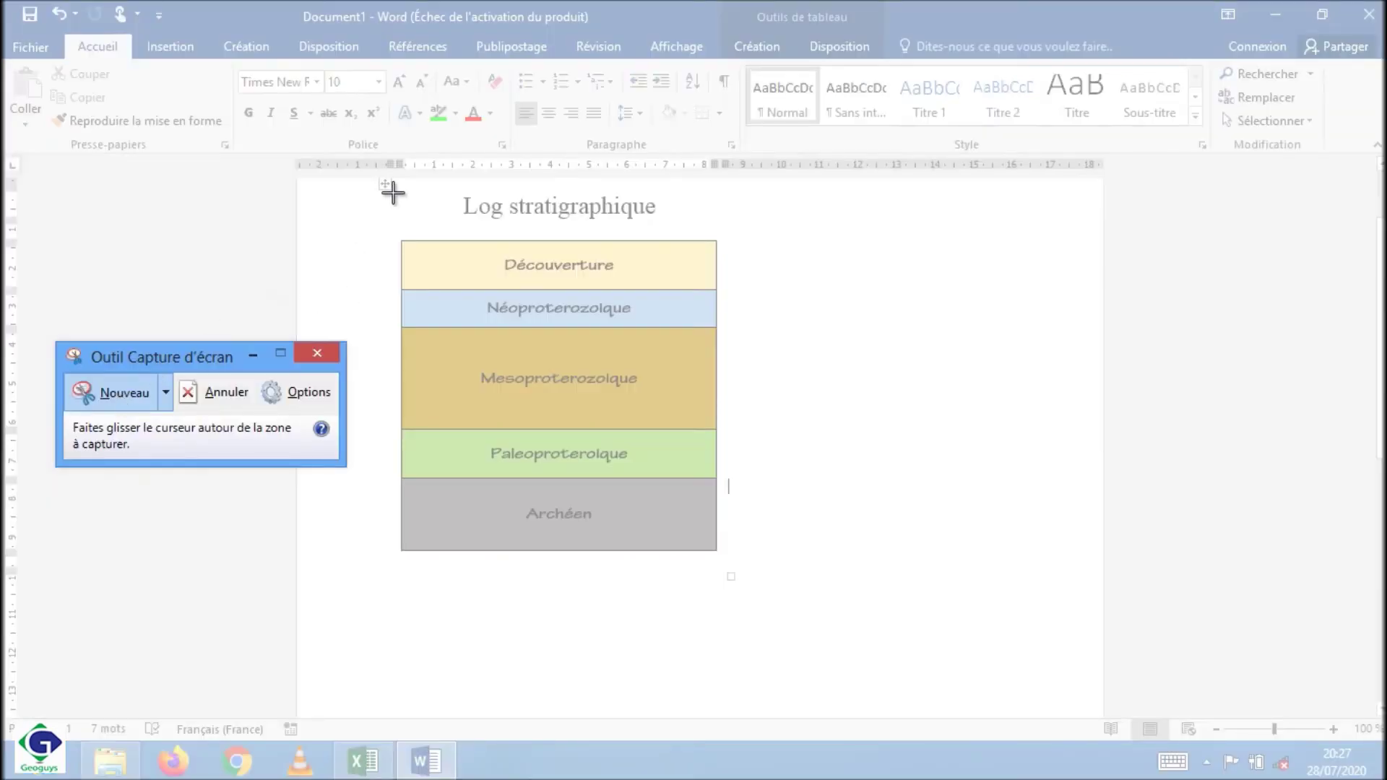
drag(393, 193, 724, 544)
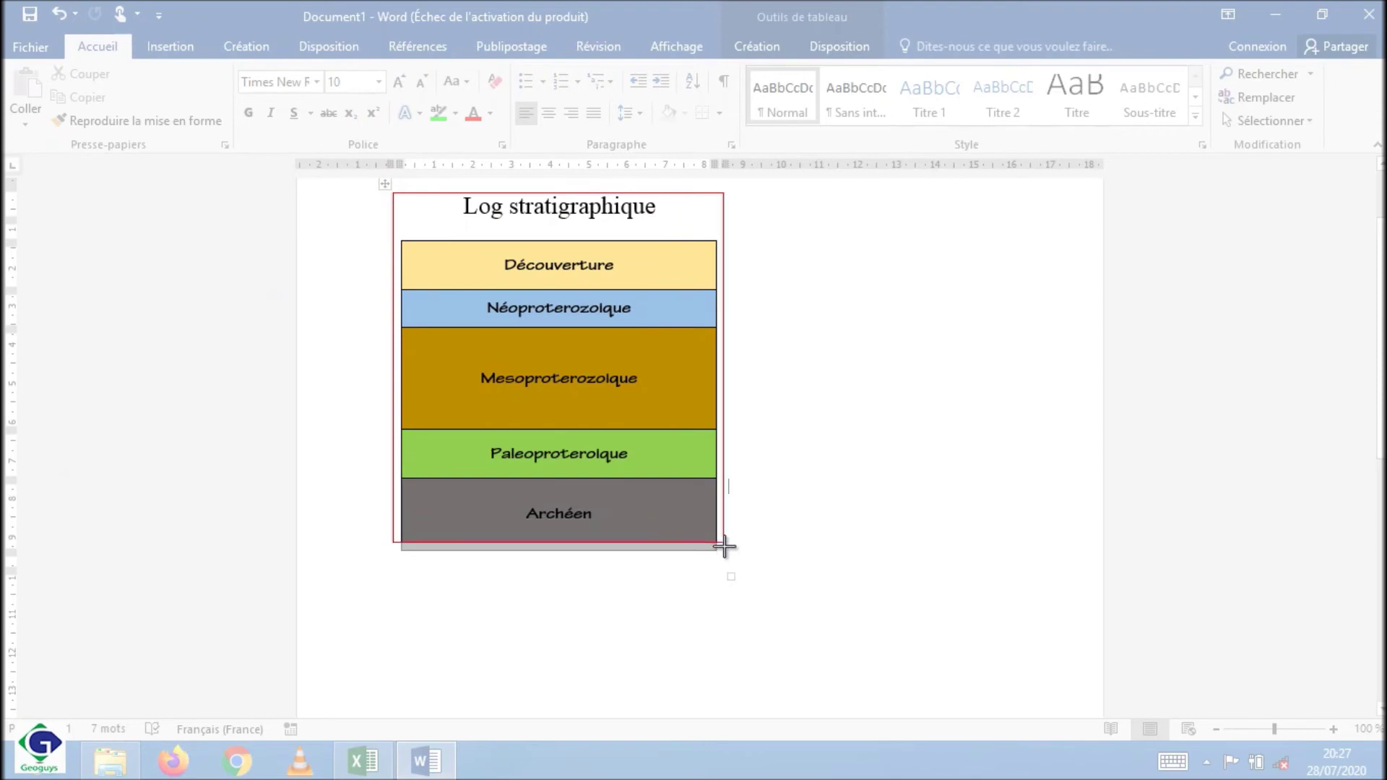
drag(724, 547, 724, 561)
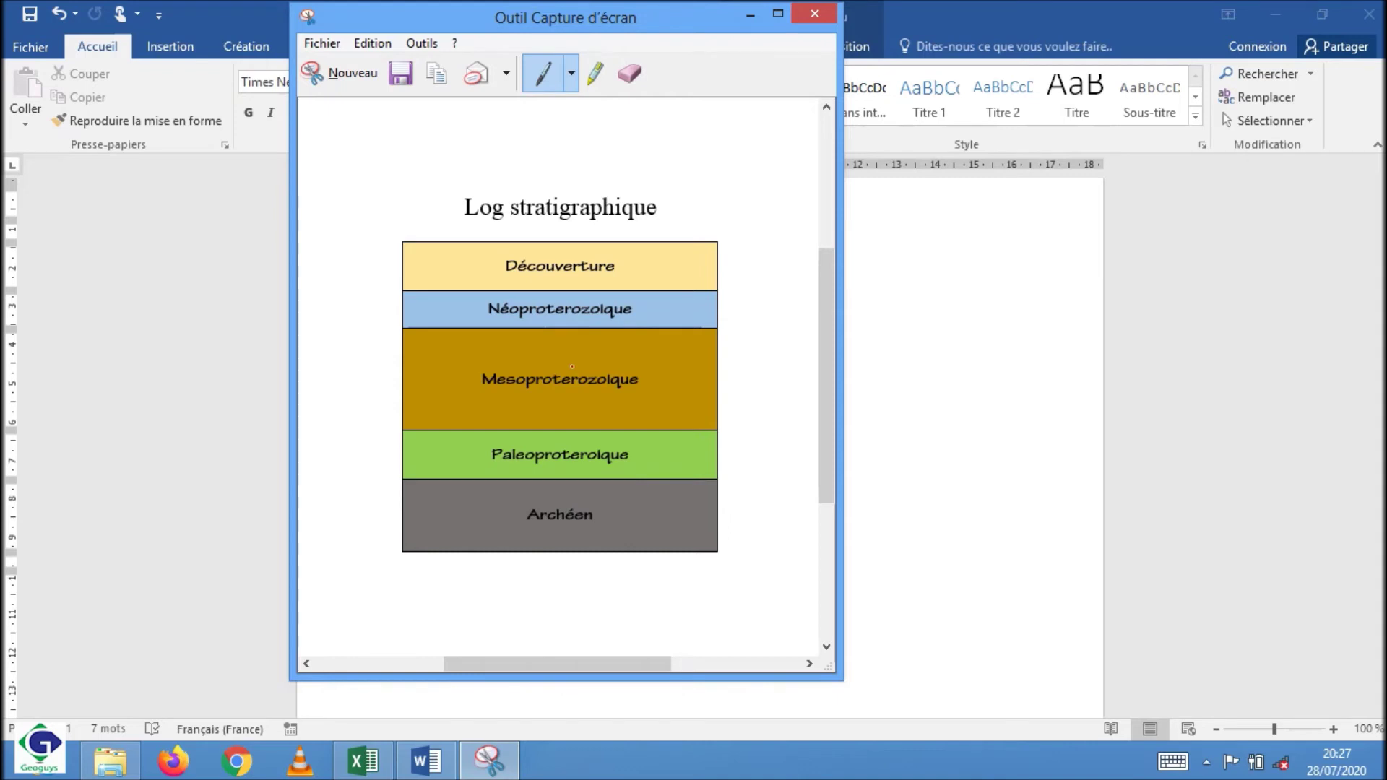
click(751, 15)
click(442, 652)
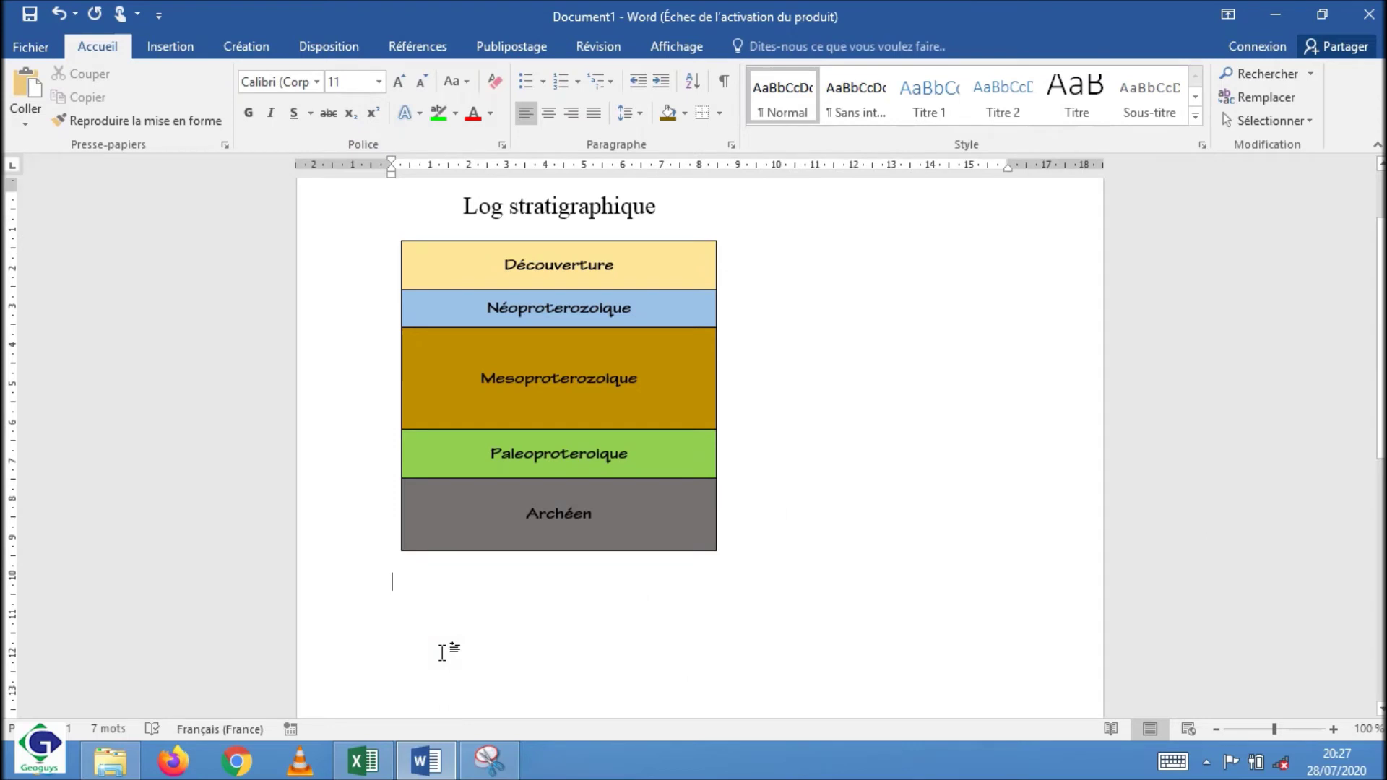
Step: Paste the captured log image with Ctrl+V and reposition it below the table
key(ctrl+v)
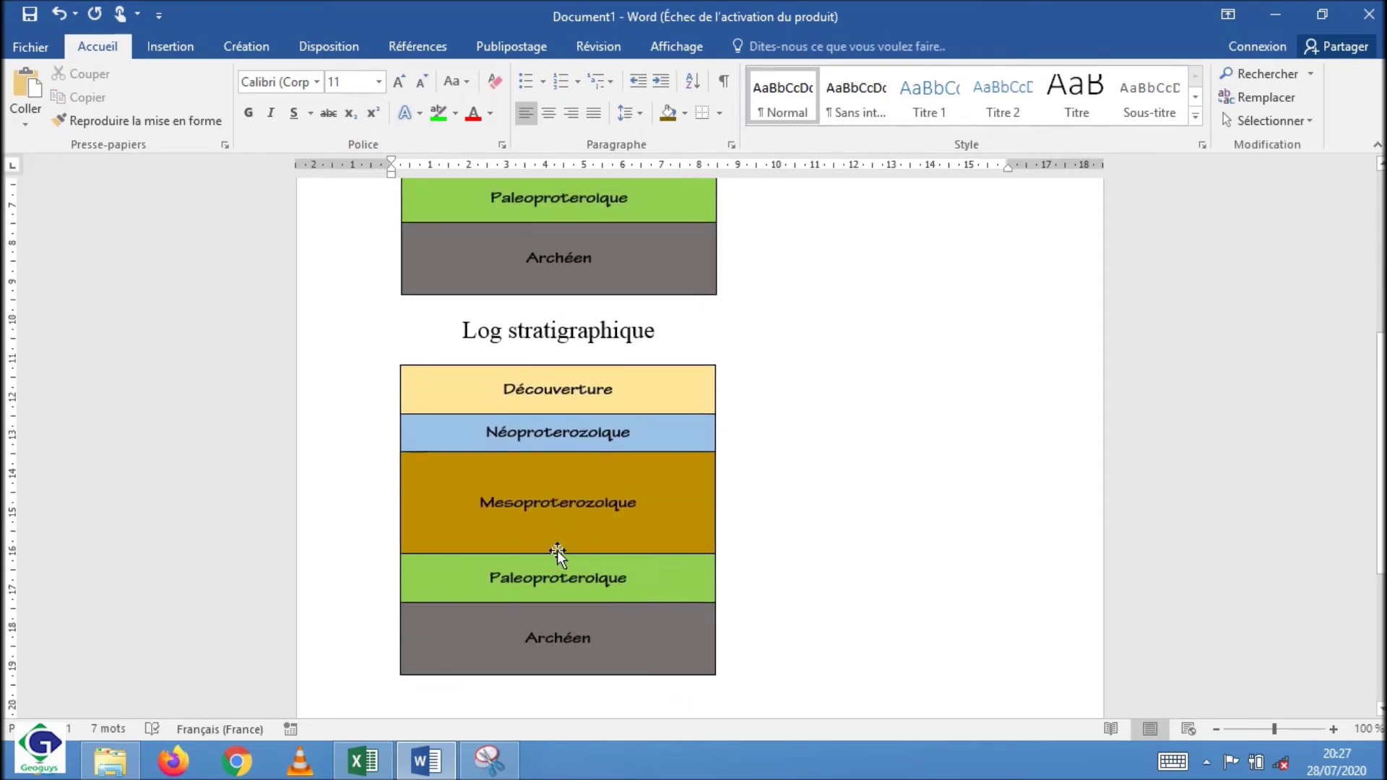
click(557, 551)
drag(565, 548, 711, 487)
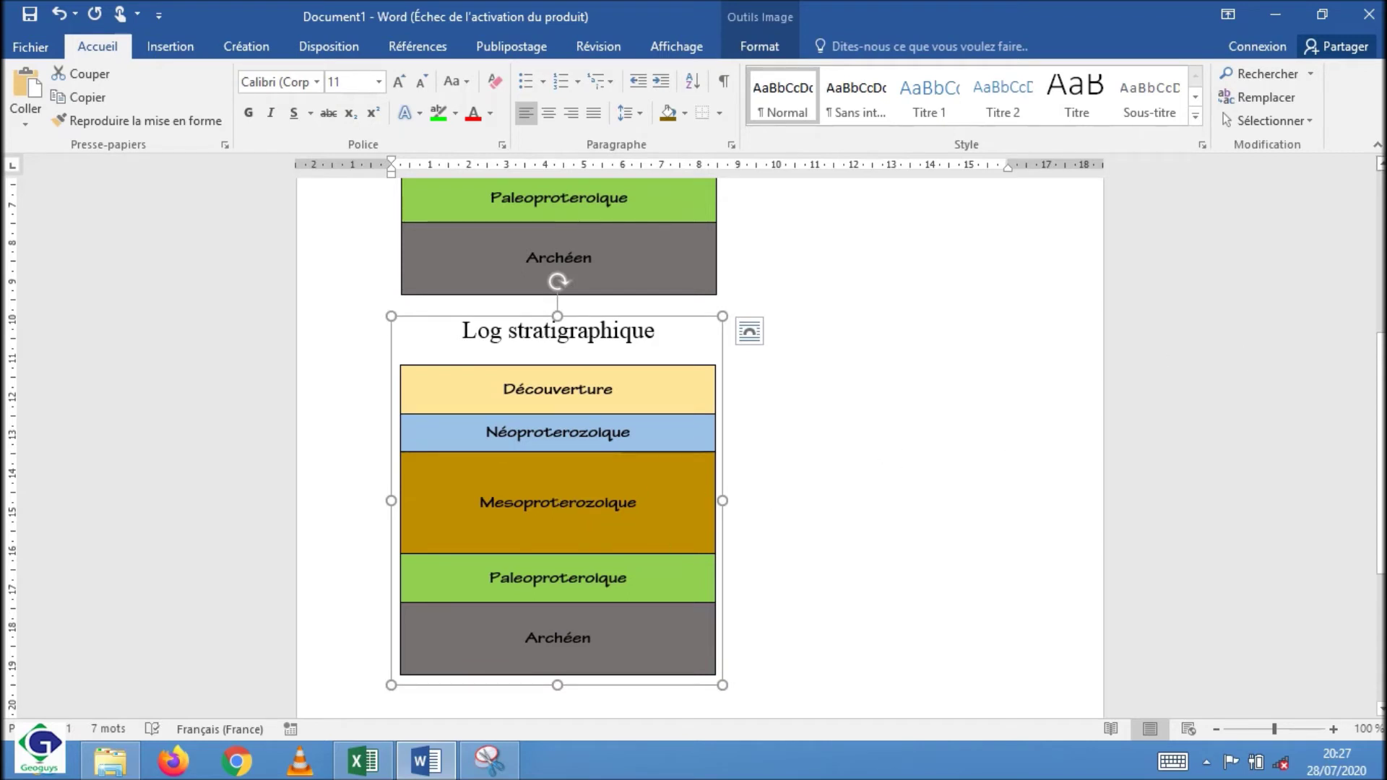
scroll(700, 448, up, 1)
scroll(699, 448, up, 1)
scroll(699, 448, up, 1)
scroll(699, 448, up, 1)
scroll(700, 448, up, 2)
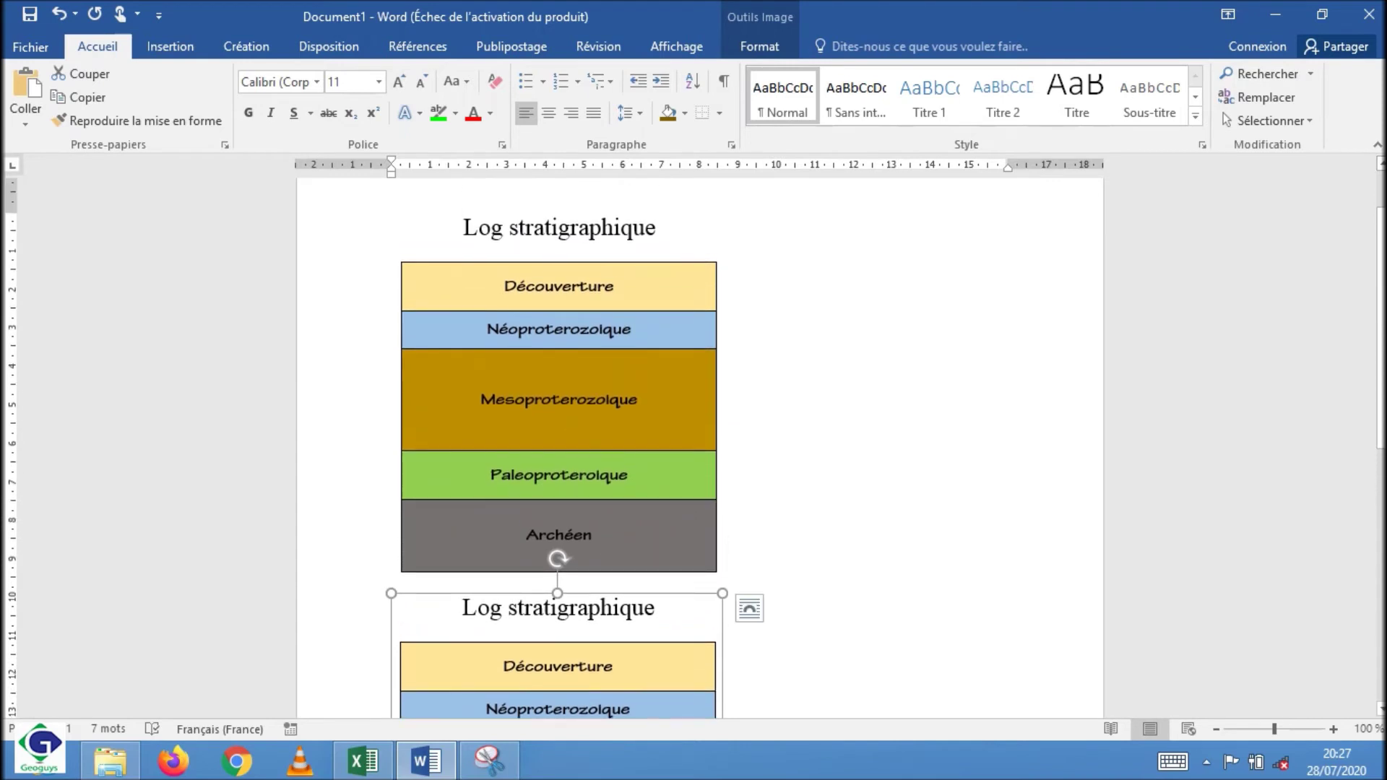
scroll(699, 448, down, 1)
scroll(700, 448, down, 1)
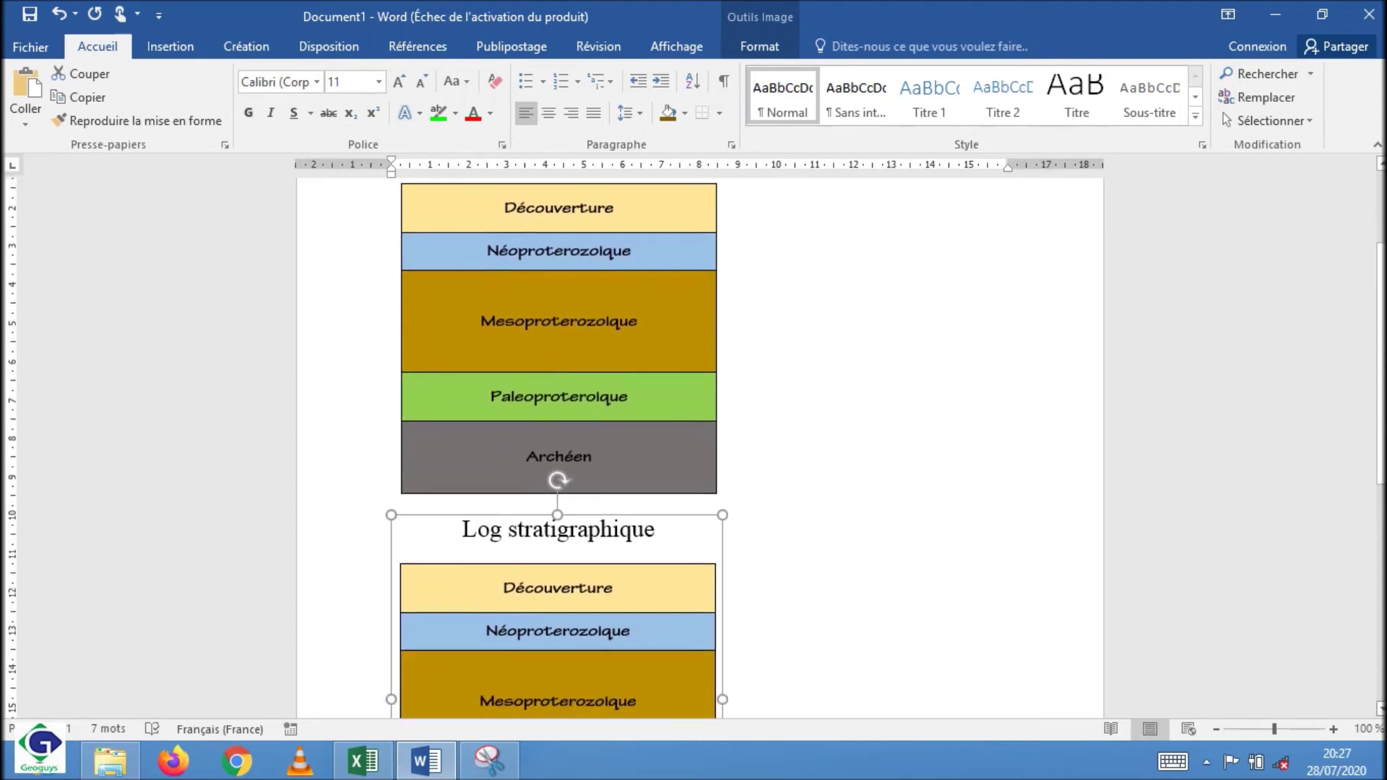
scroll(700, 448, down, 1)
scroll(699, 448, down, 1)
scroll(696, 448, down, 1)
scroll(696, 448, down, 1)
scroll(696, 448, down, 1)
scroll(696, 448, down, 1)
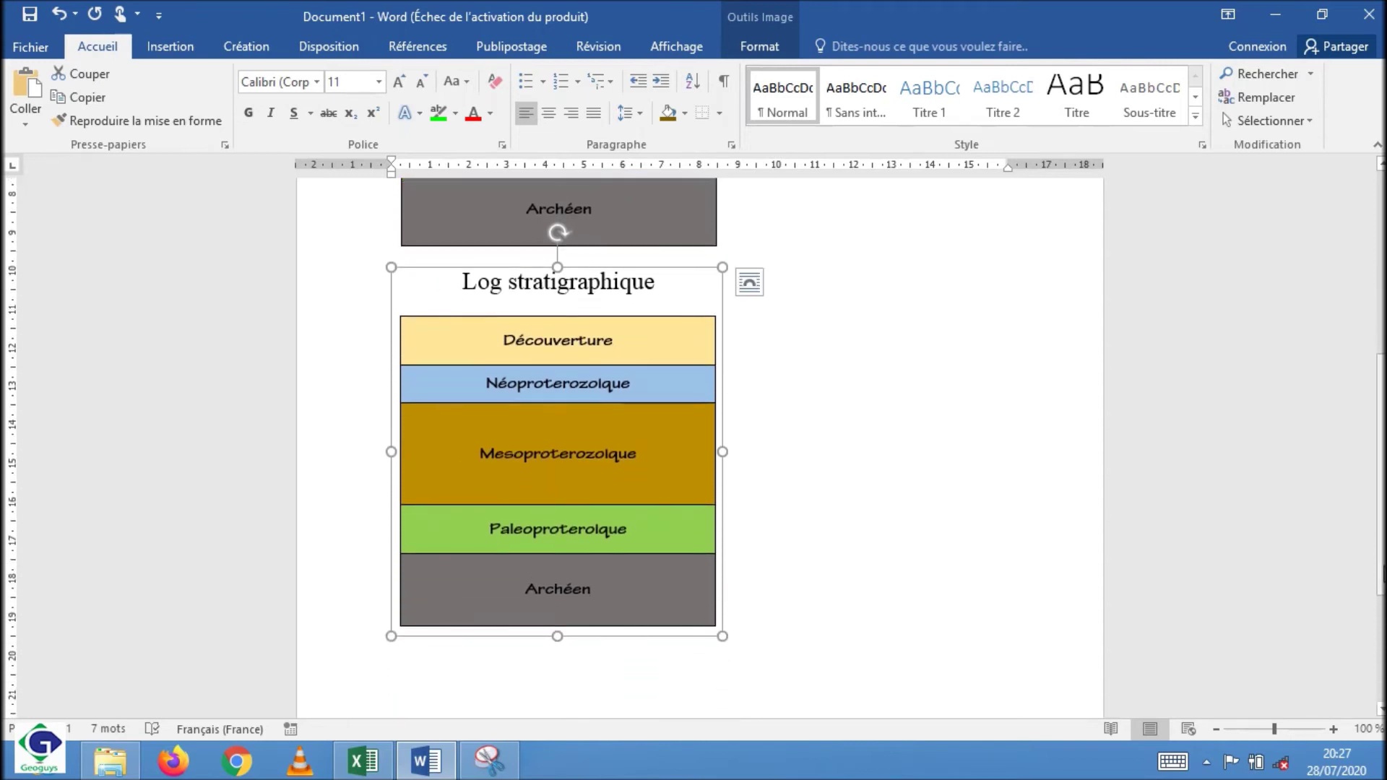
drag(1382, 589, 1382, 629)
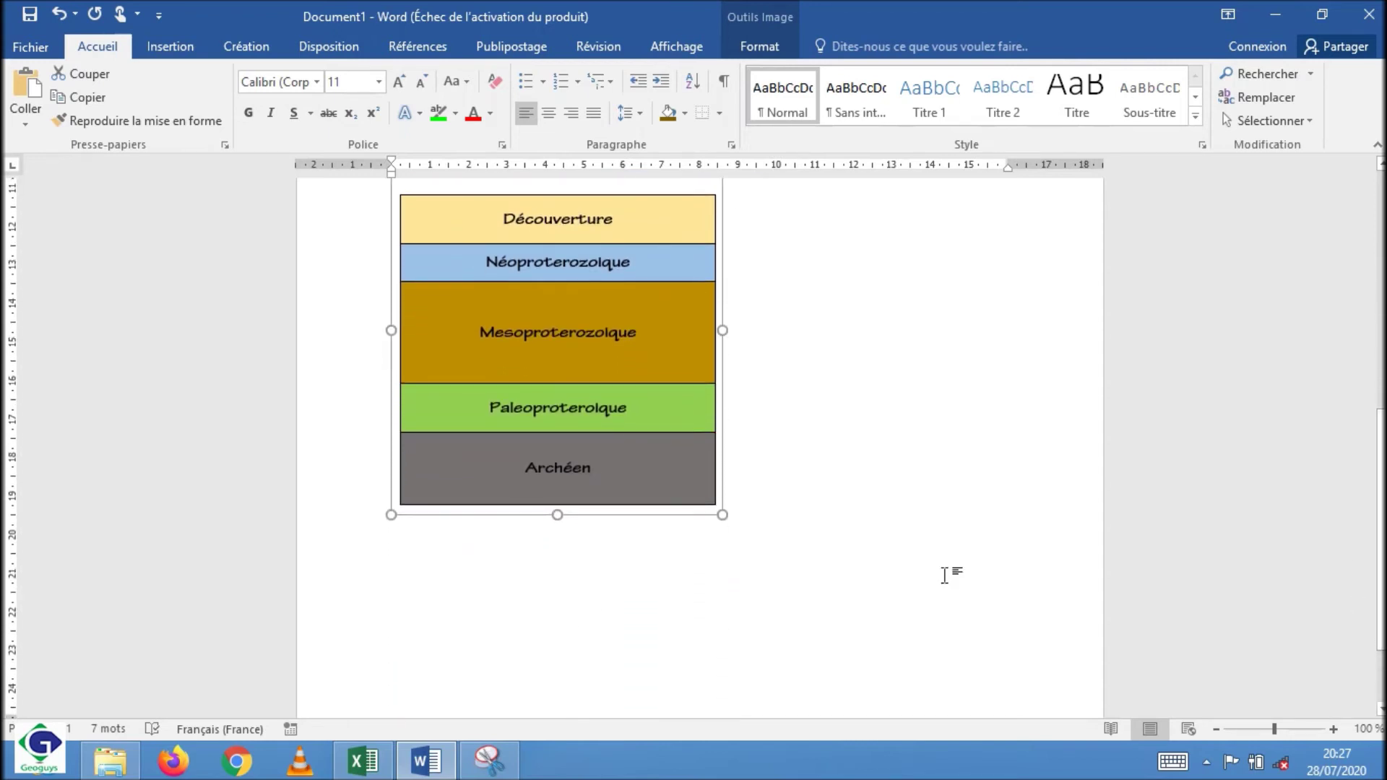
Step: Move the caret beside the pasted image and start a new line below it
click(449, 589)
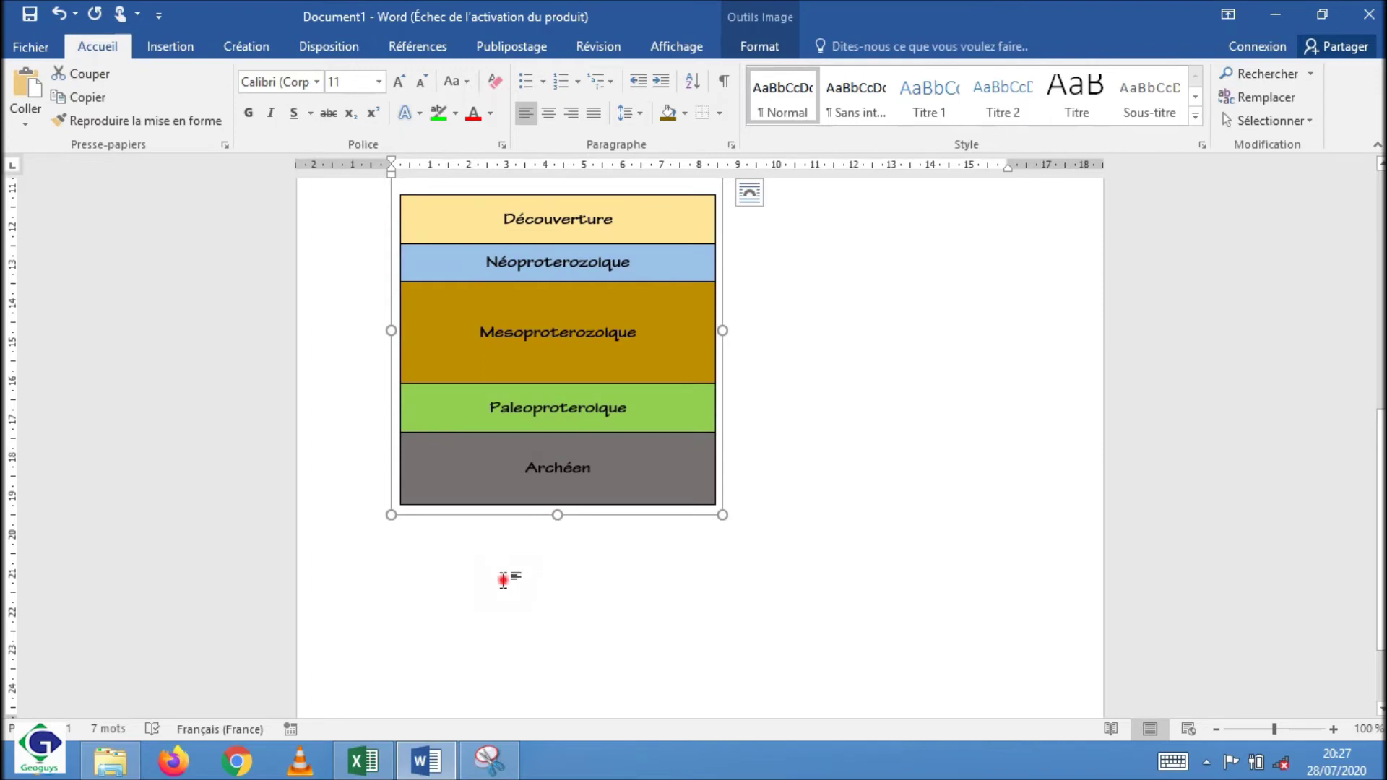
click(733, 515)
key(Return)
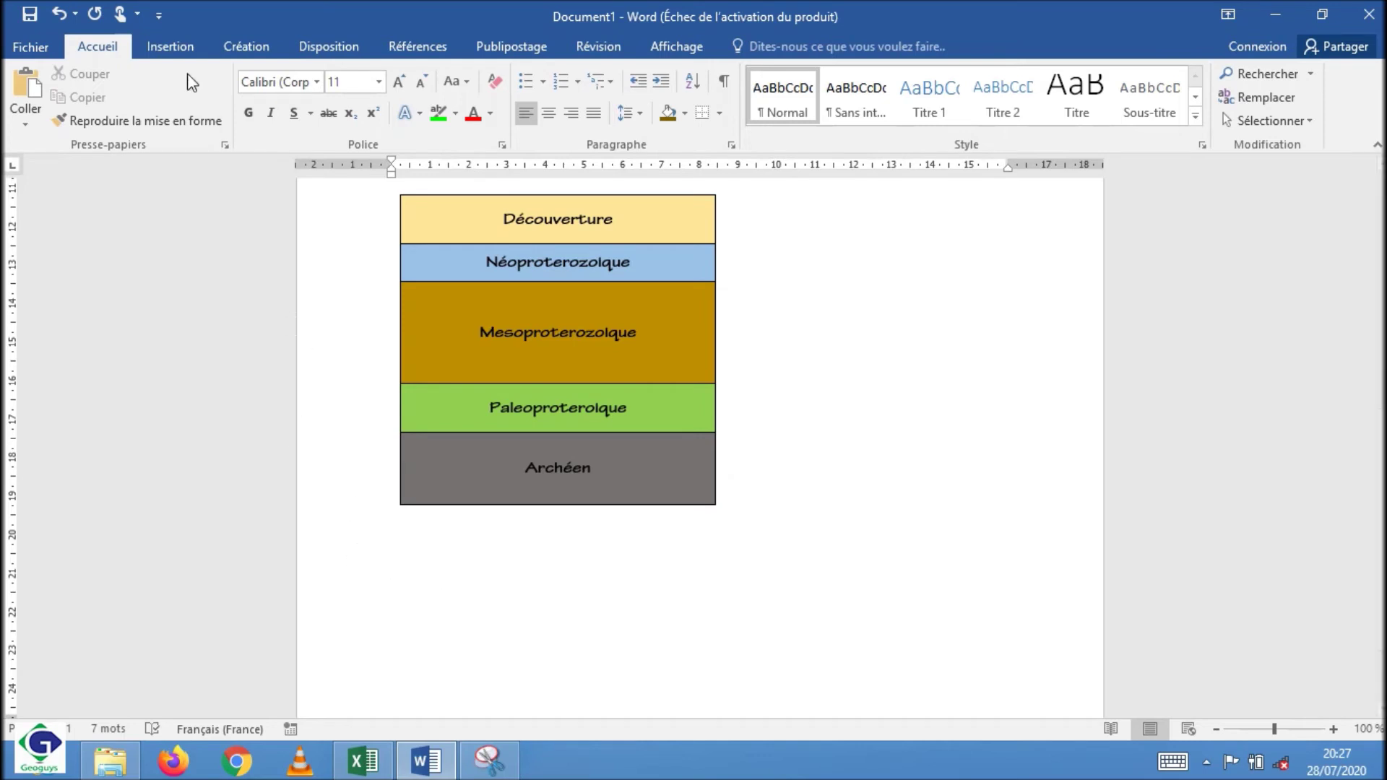
click(170, 47)
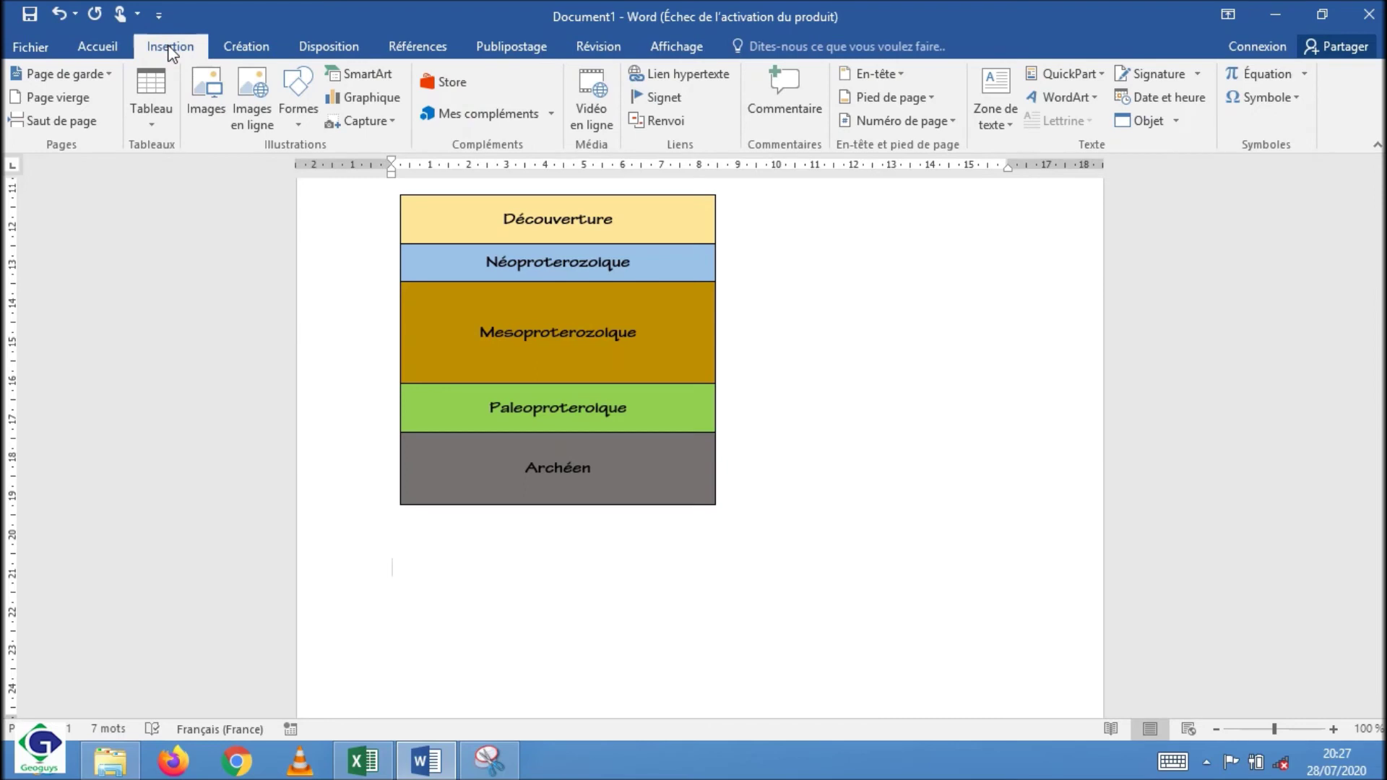
Step: Insert a four-row, one-column table and narrow it to the log's width
click(152, 123)
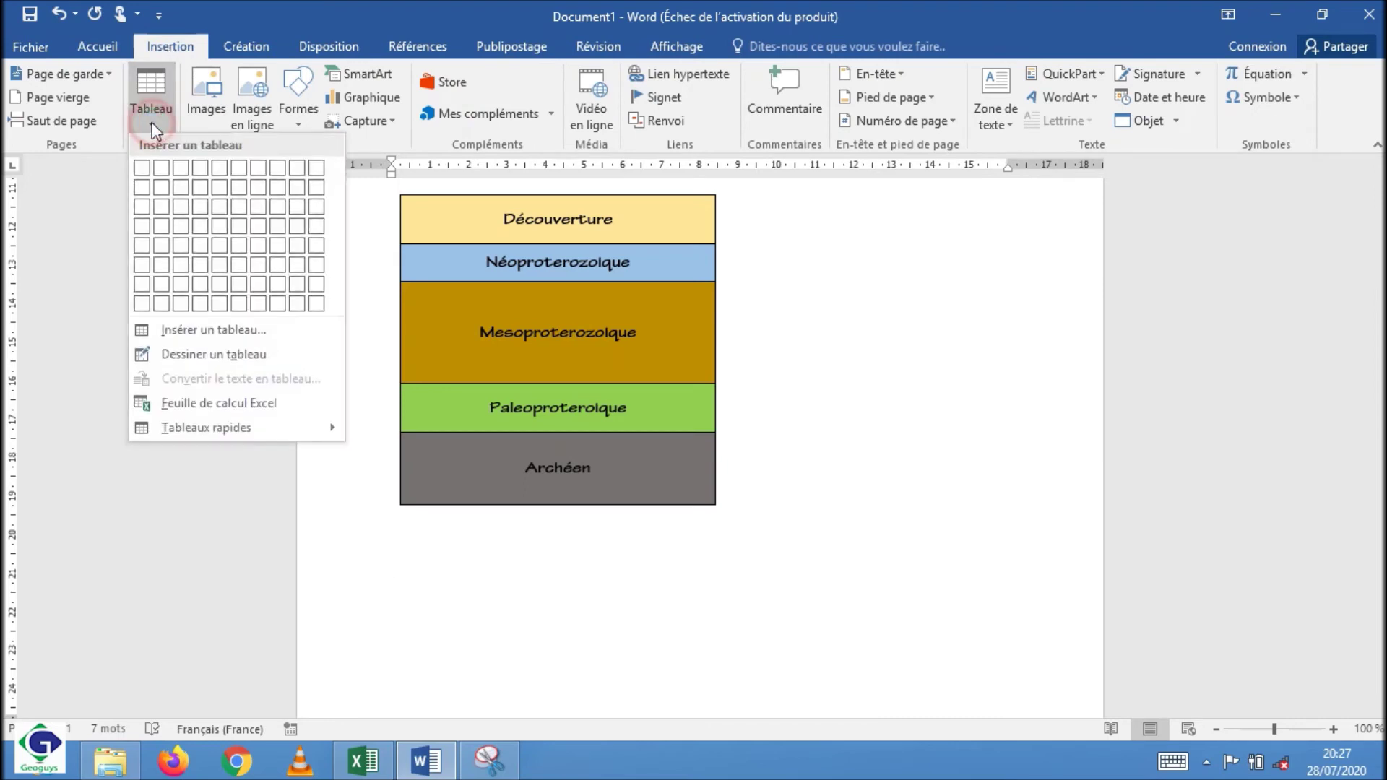
click(141, 227)
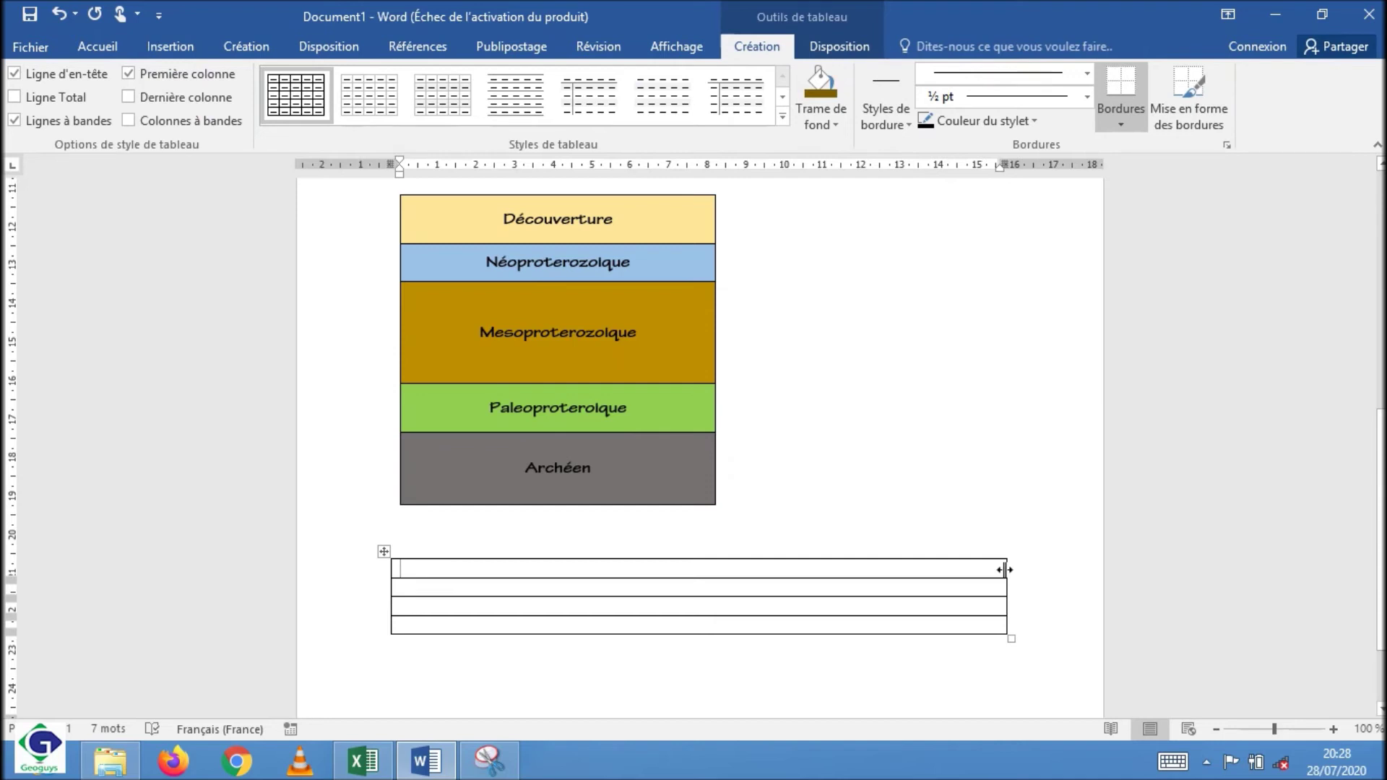
click(1005, 571)
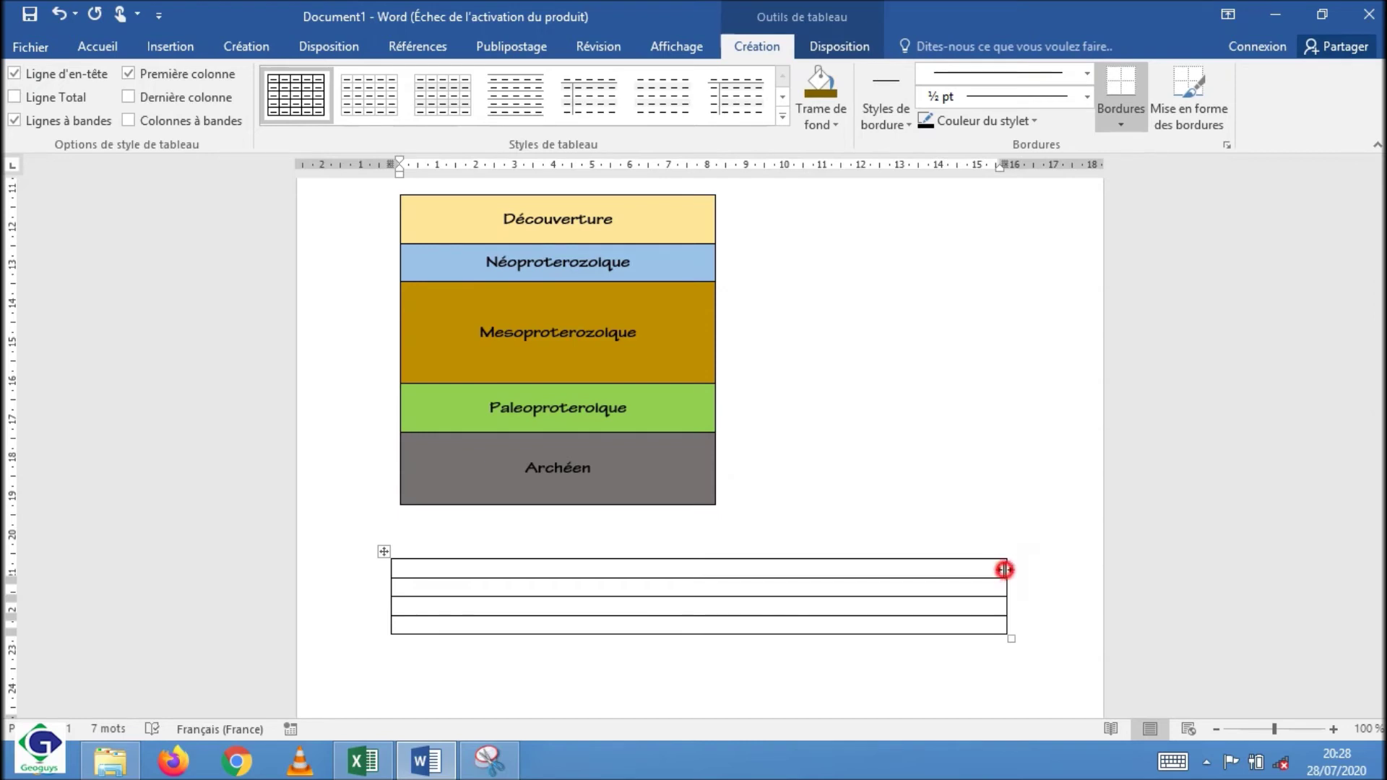
drag(1005, 570, 717, 583)
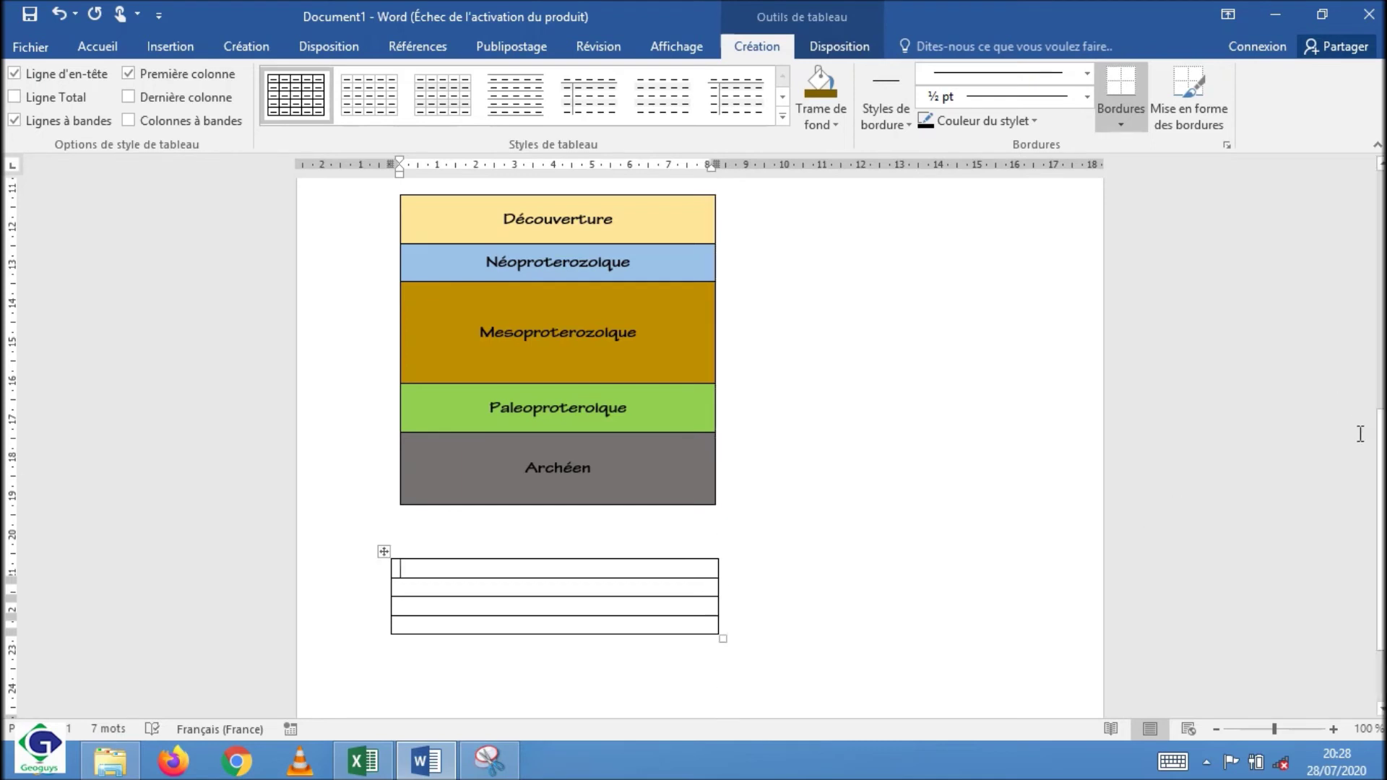
Step: Place the caret between the log image and the new table to push the table onto the next page
scroll(1373, 433, down, 3)
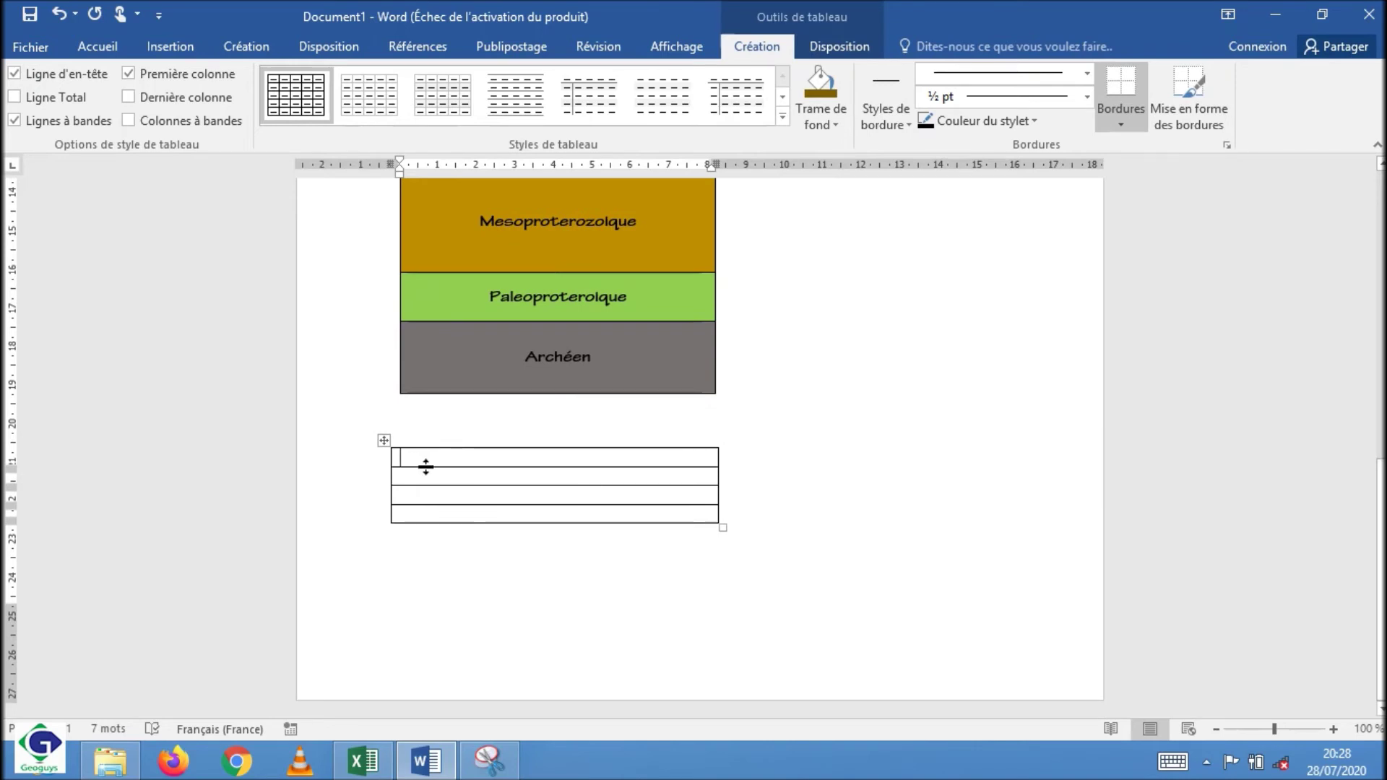
click(426, 467)
drag(469, 459, 475, 483)
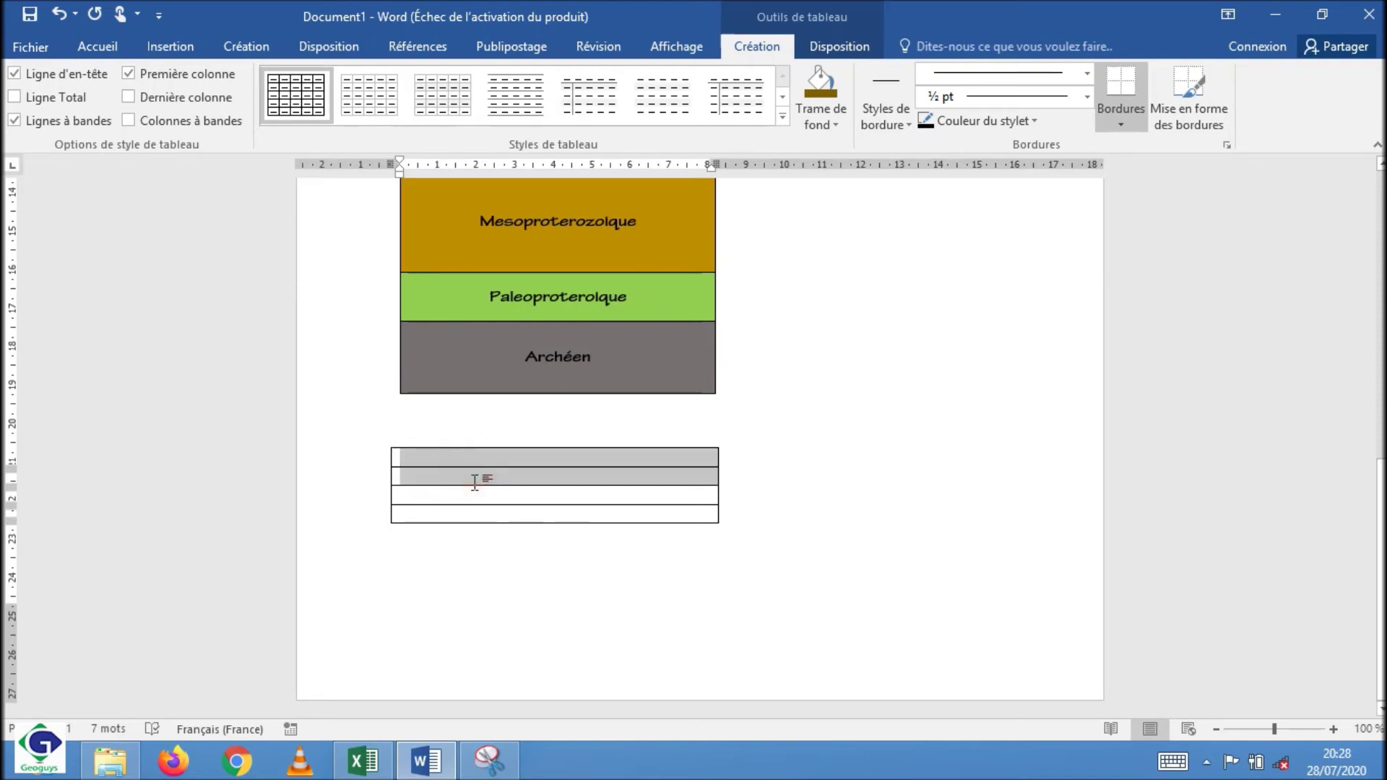
click(579, 417)
key(ctrl+z)
key(ctrl+z)
key(ctrl+z)
key(ctrl+z)
key(ctrl+z)
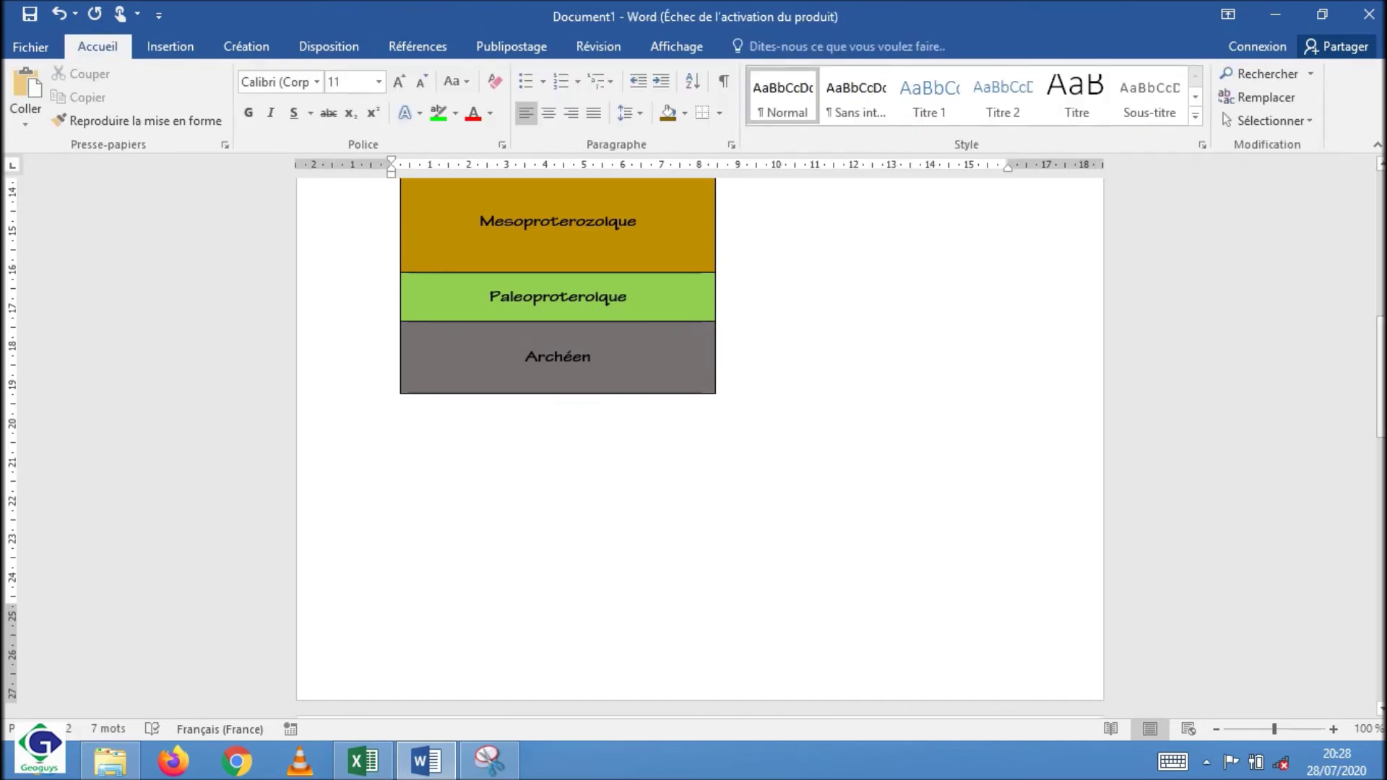
Step: Make the first, second, third and last table rows taller by dragging their borders
drag(1381, 376, 1381, 474)
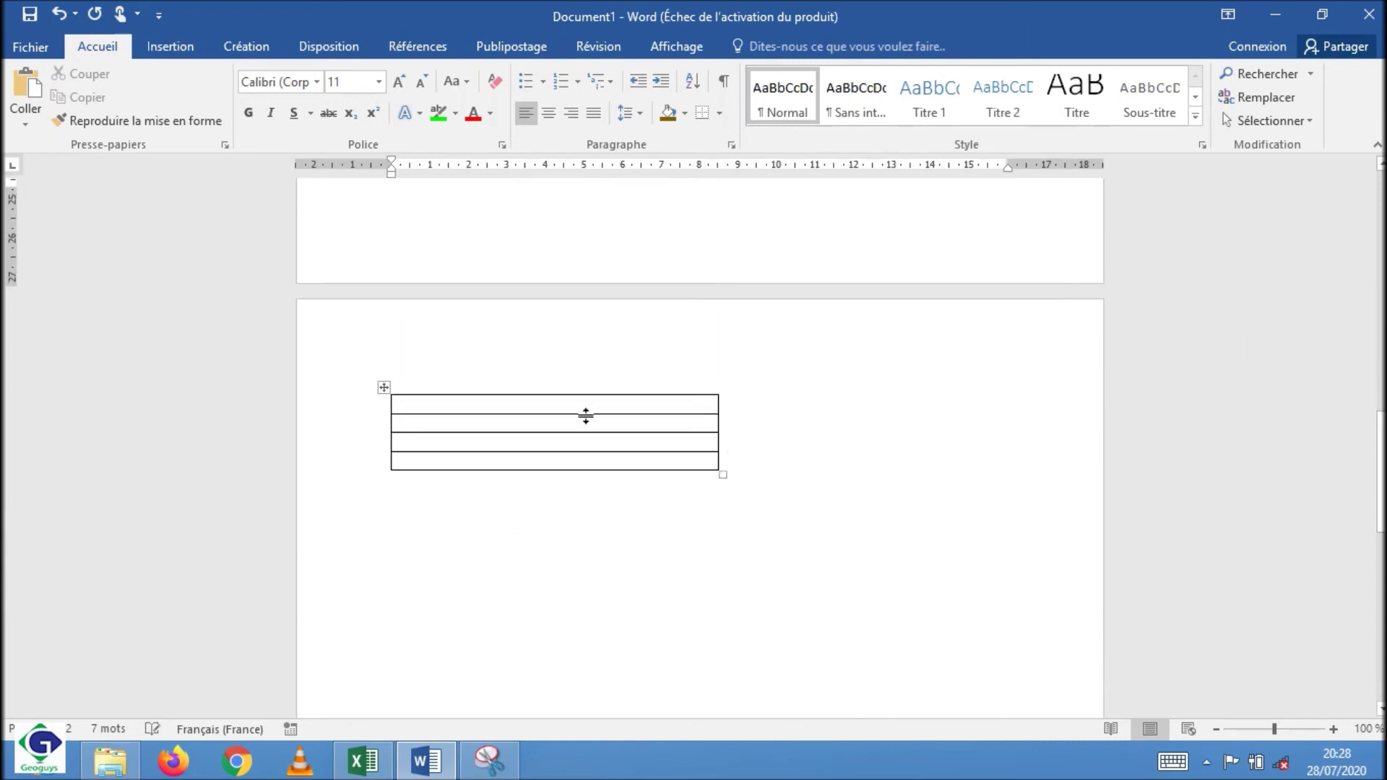
drag(581, 414, 589, 502)
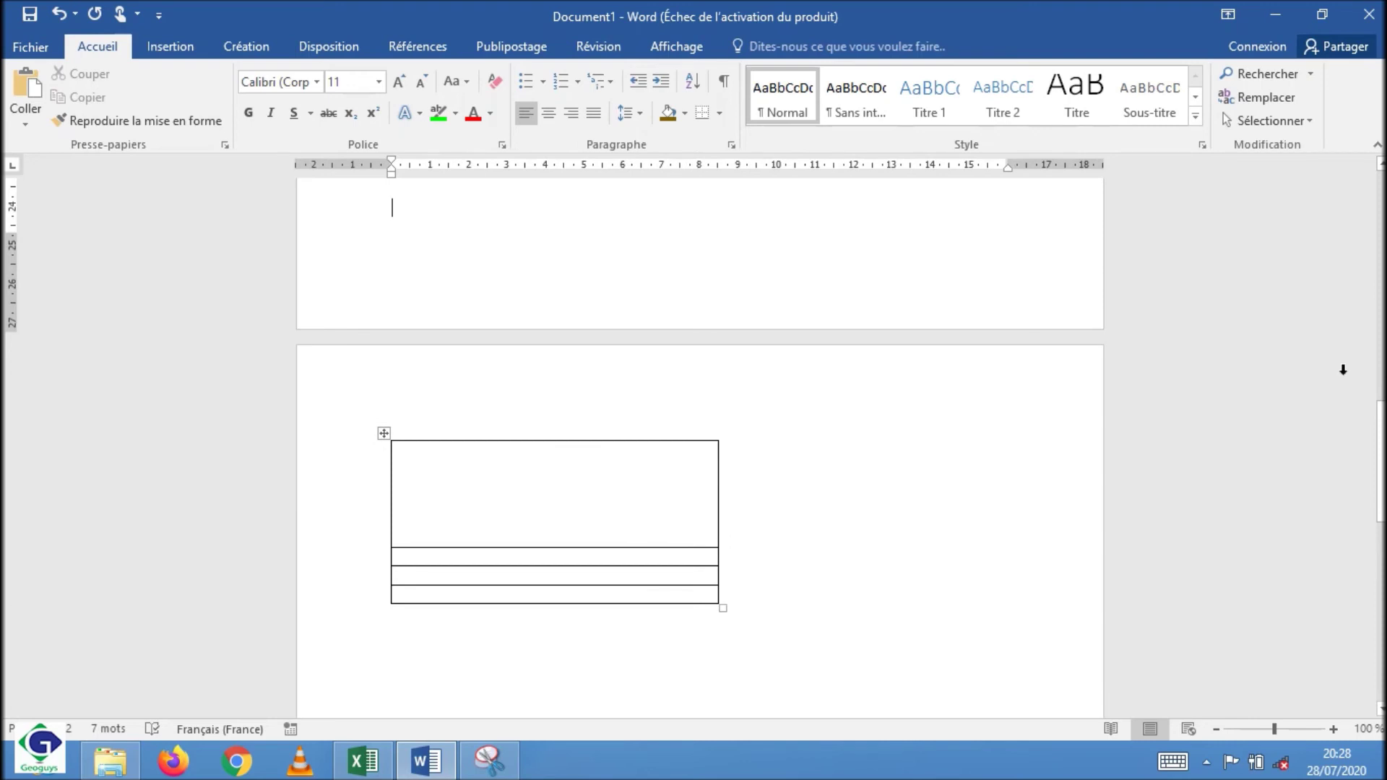
drag(1379, 436, 1377, 458)
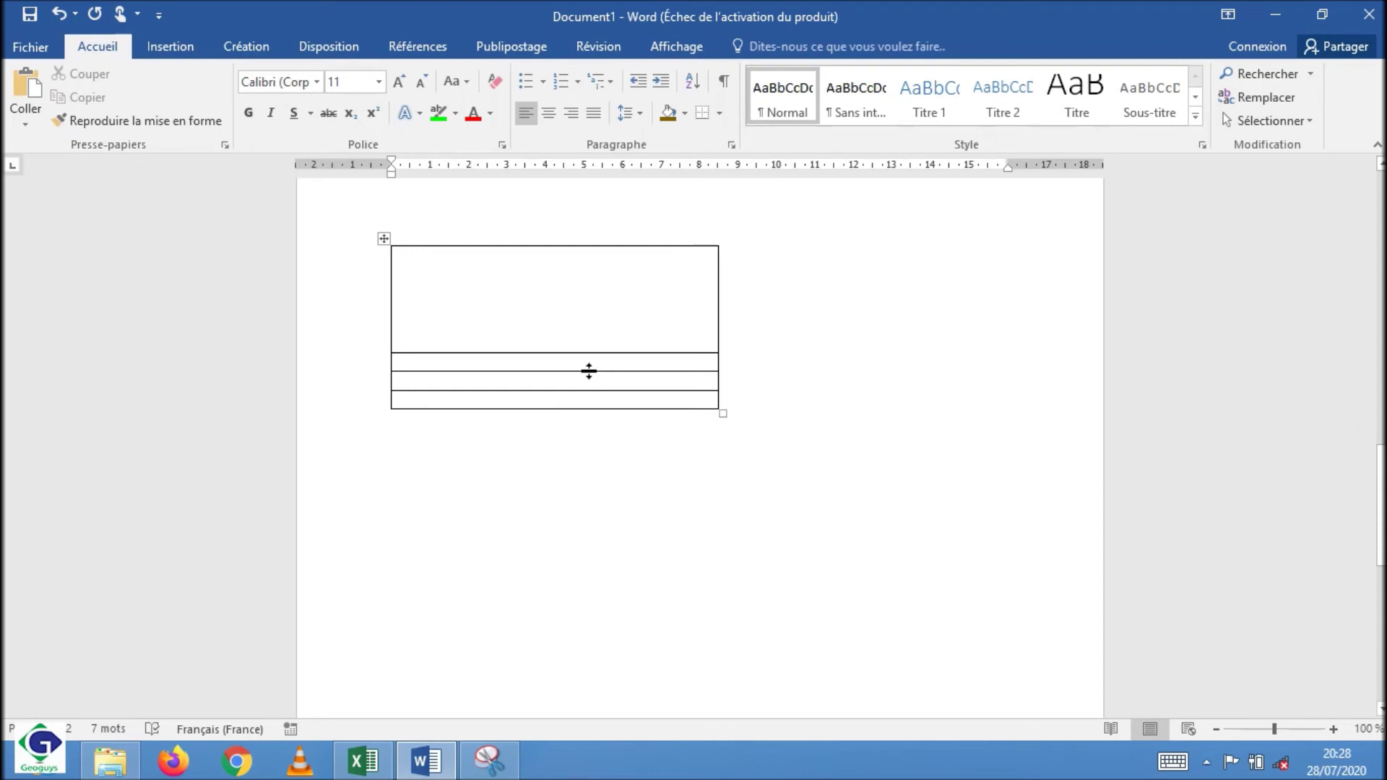
drag(589, 371, 597, 516)
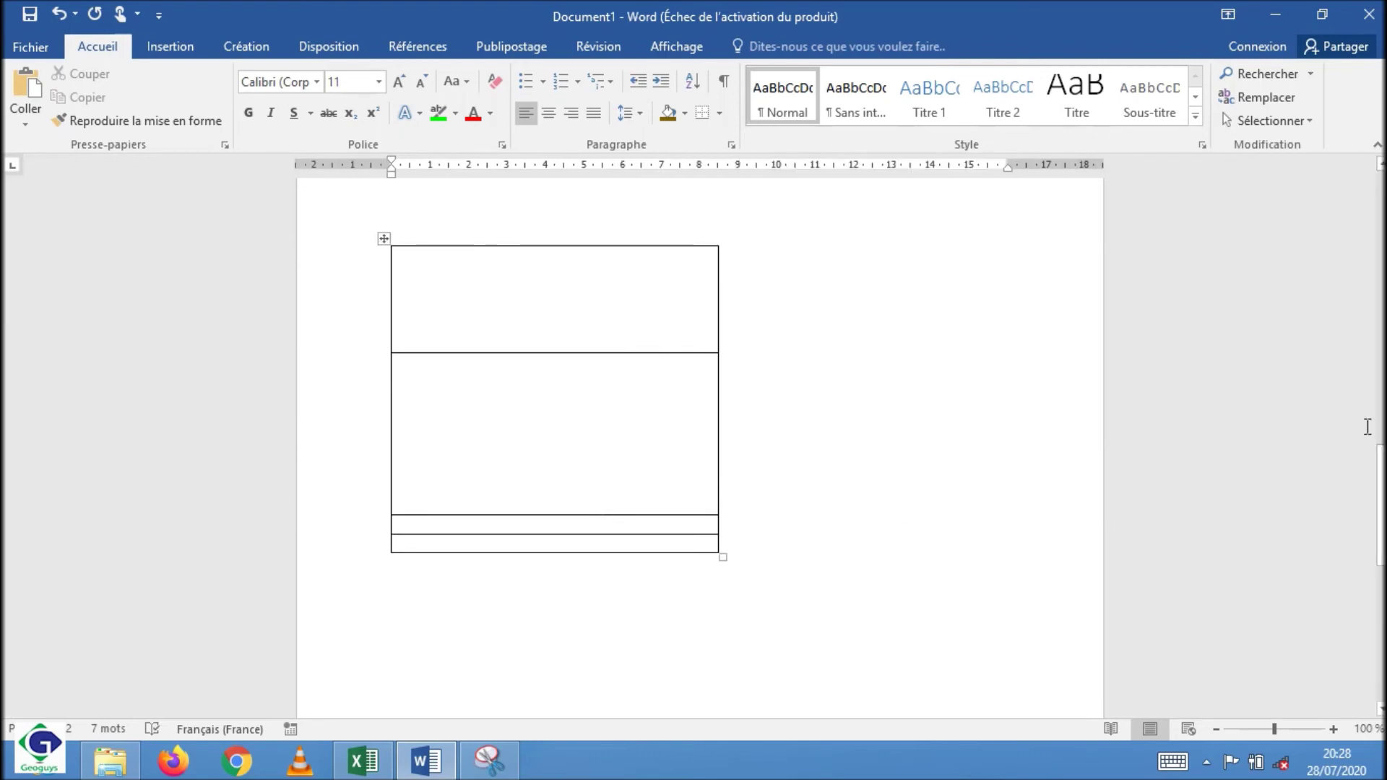
drag(1381, 482, 1380, 519)
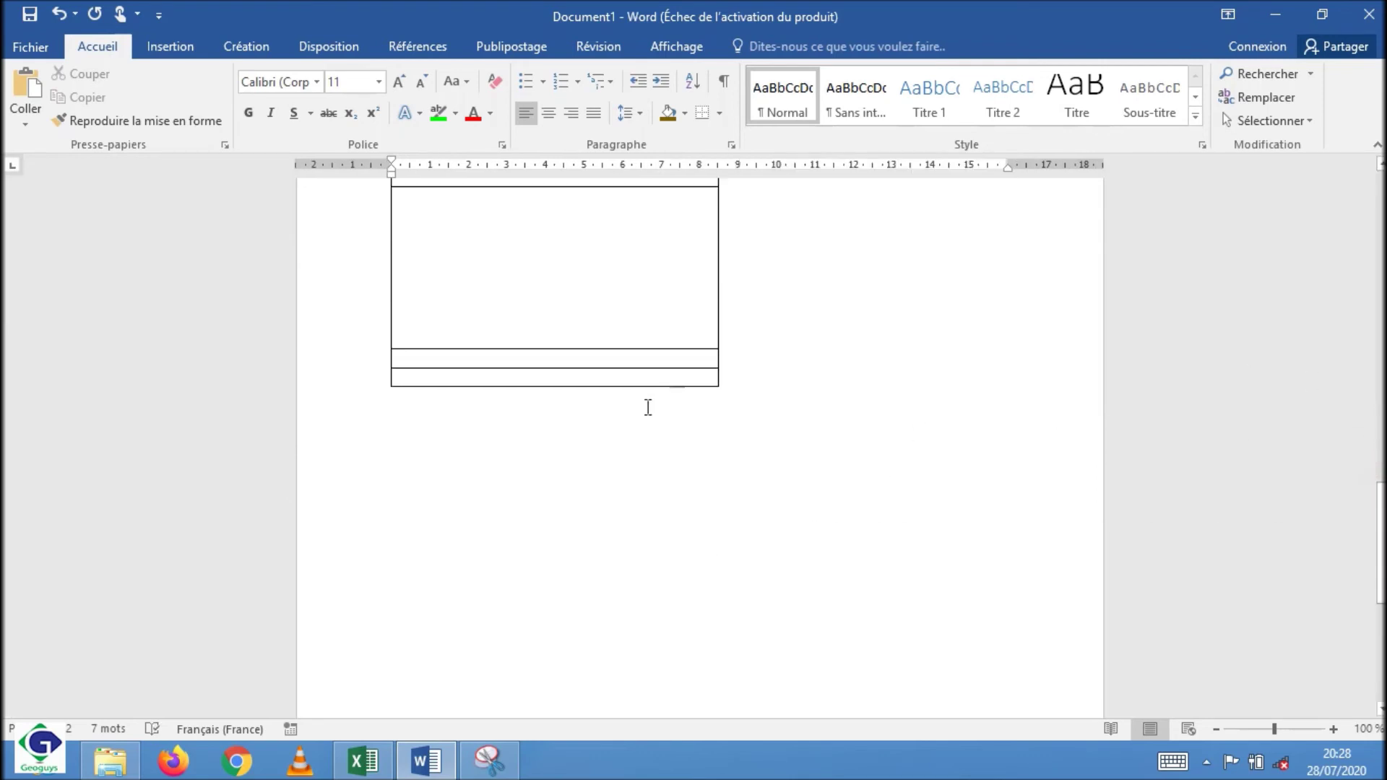
click(614, 368)
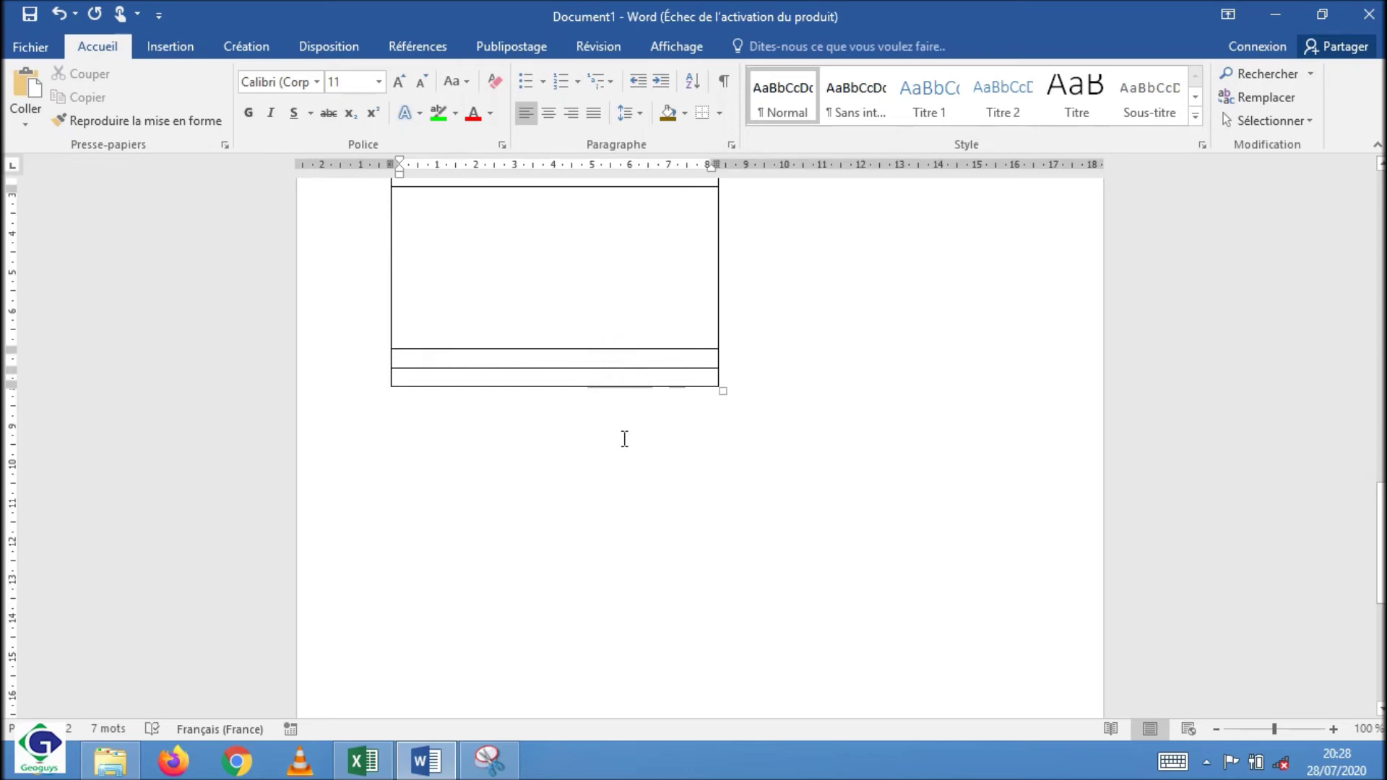
drag(589, 368, 589, 418)
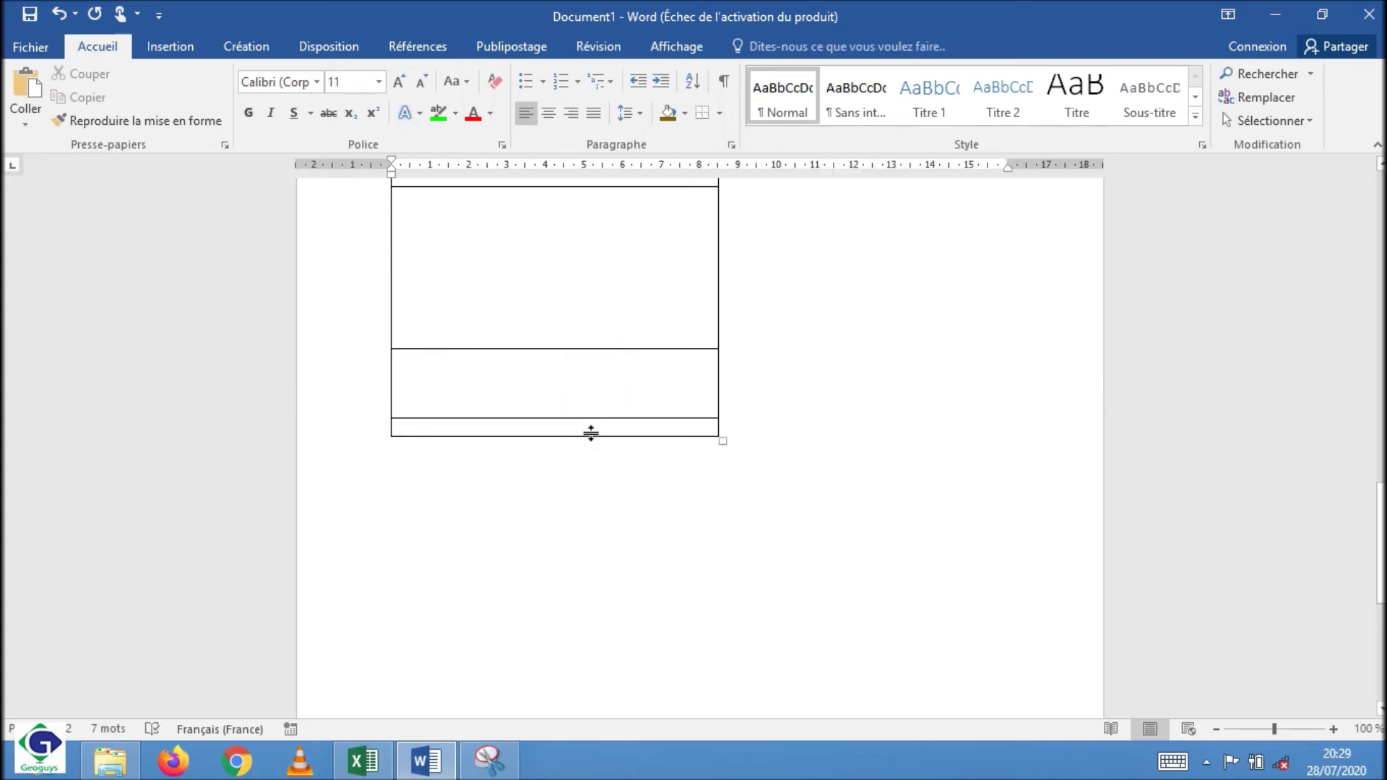
drag(591, 436, 606, 574)
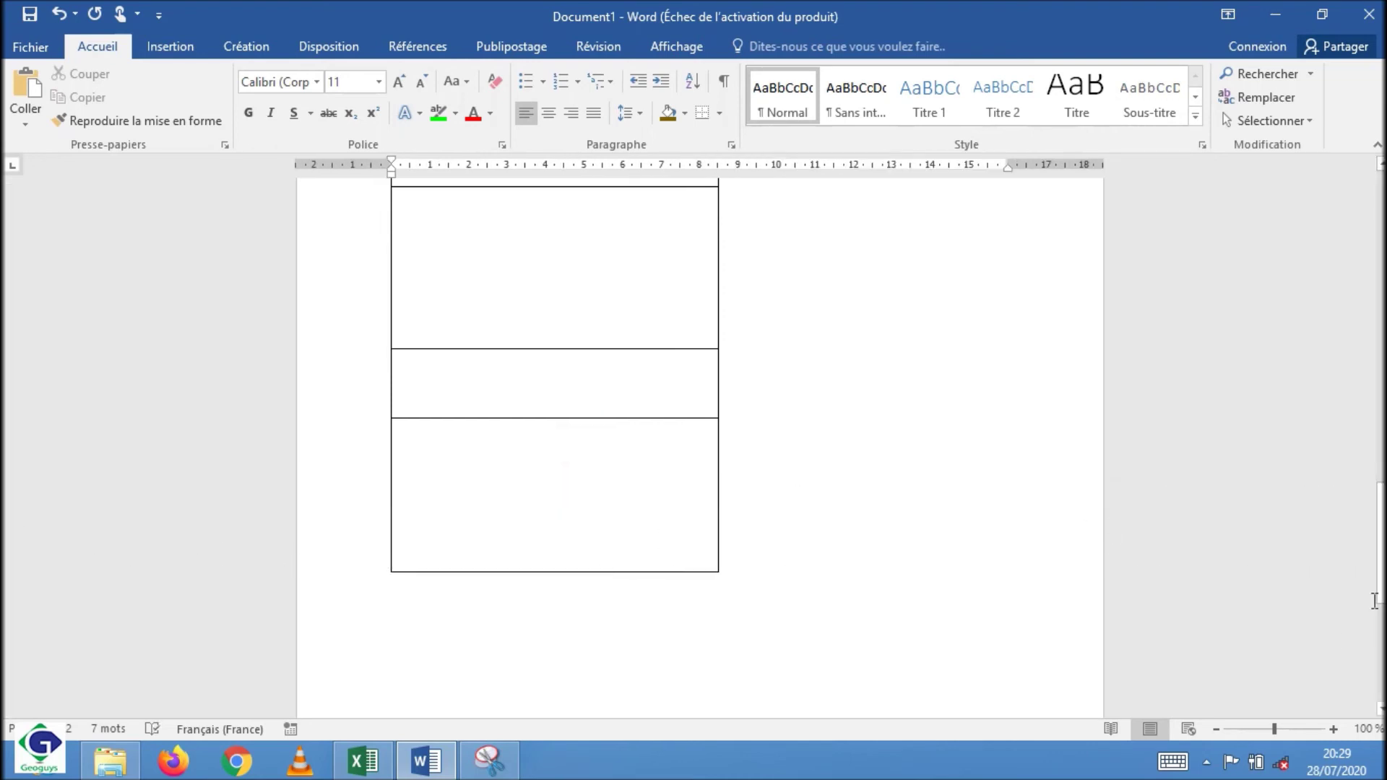
Step: Shorten the third table row to a smaller height
drag(1380, 596, 1380, 576)
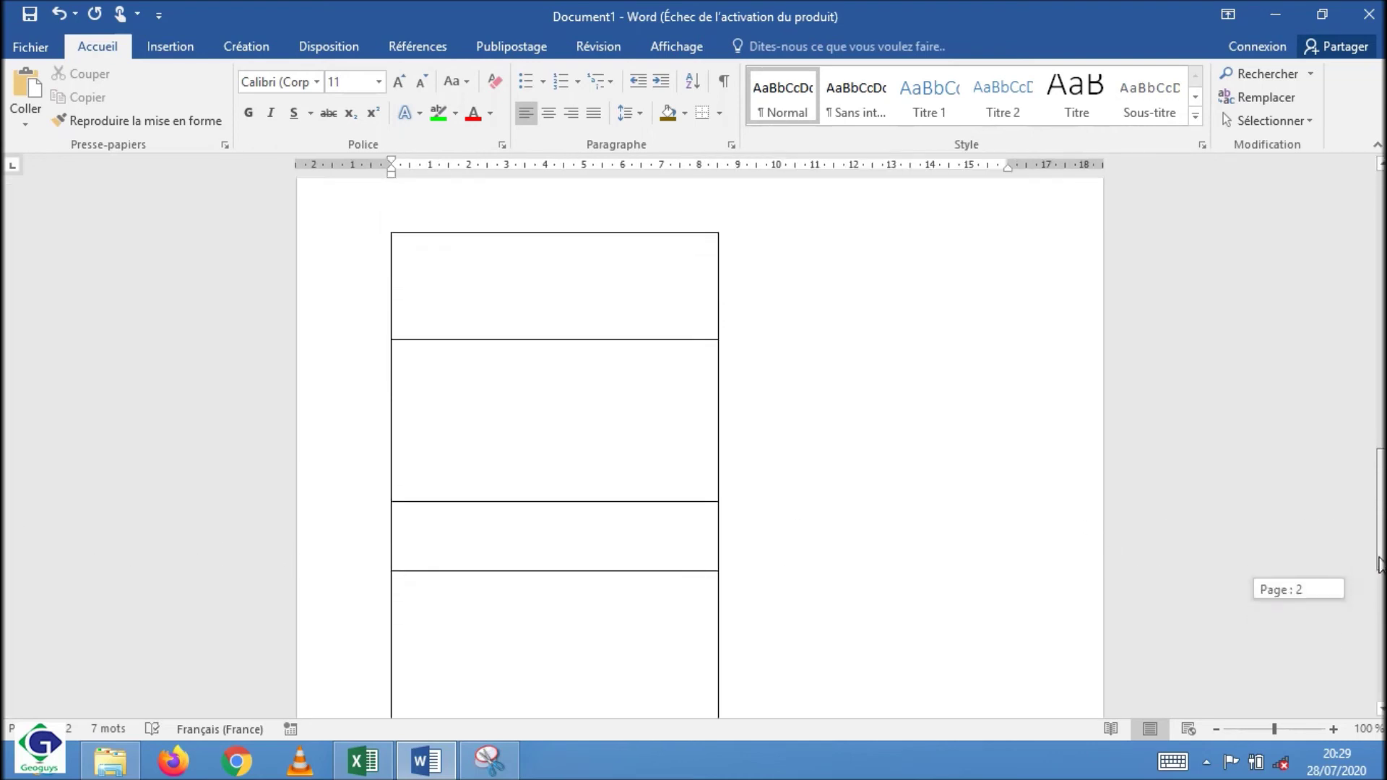
drag(1380, 576, 1381, 572)
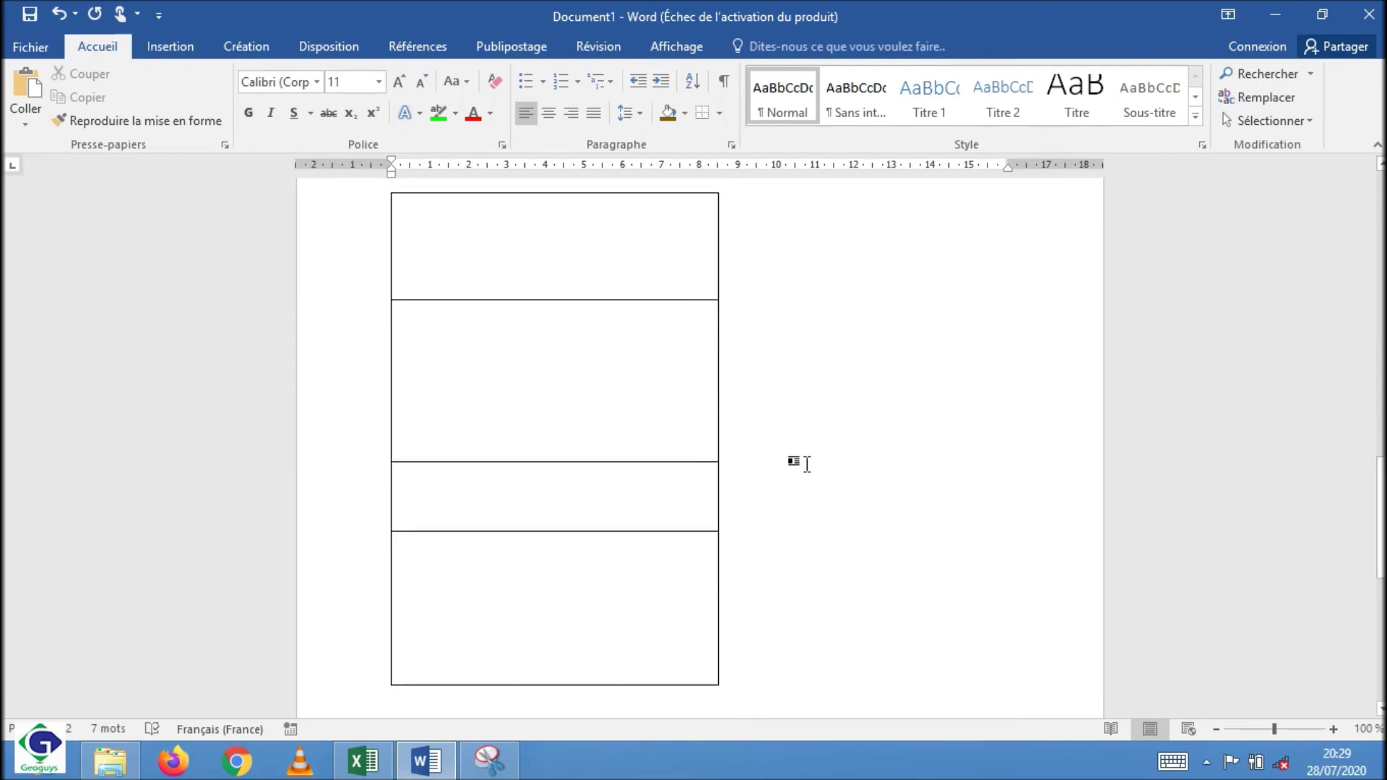
mouse_move(608, 423)
drag(604, 463, 601, 397)
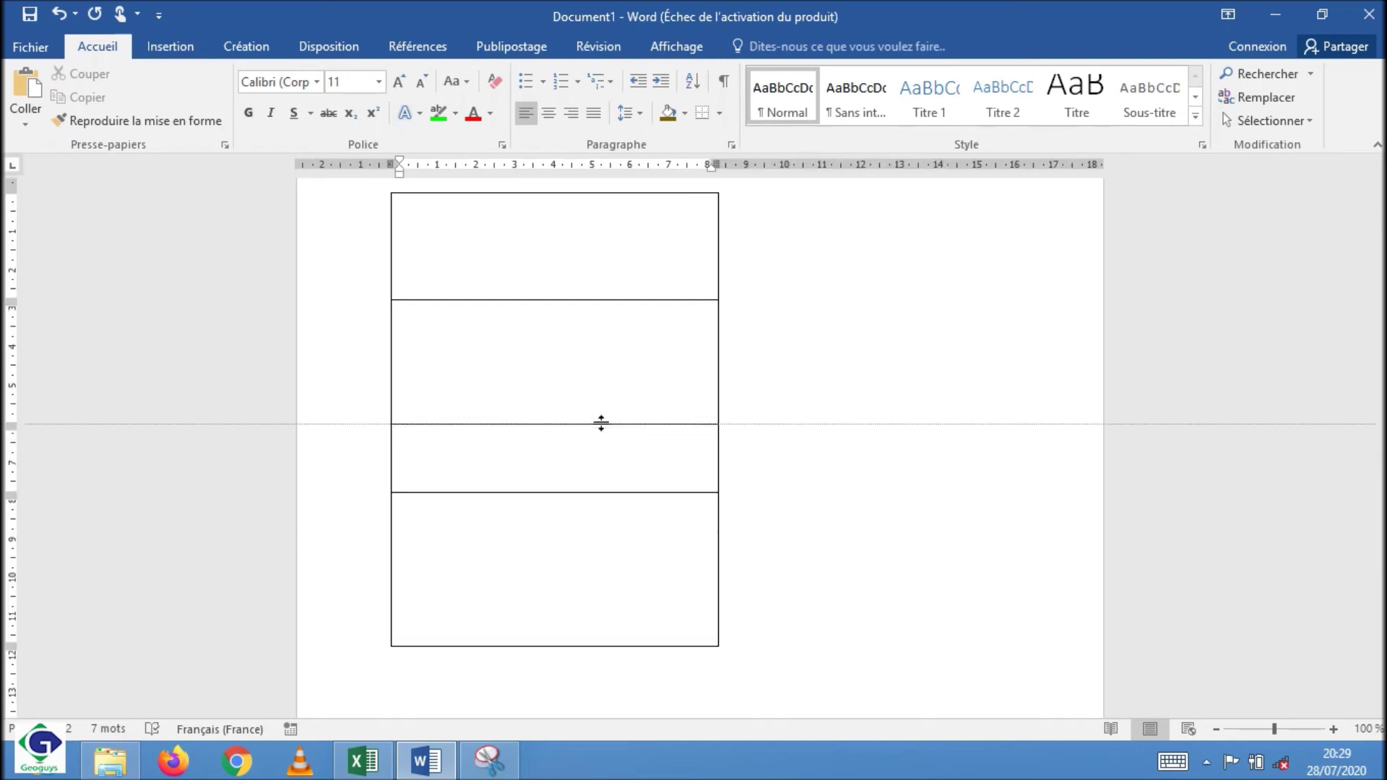
drag(602, 396, 601, 414)
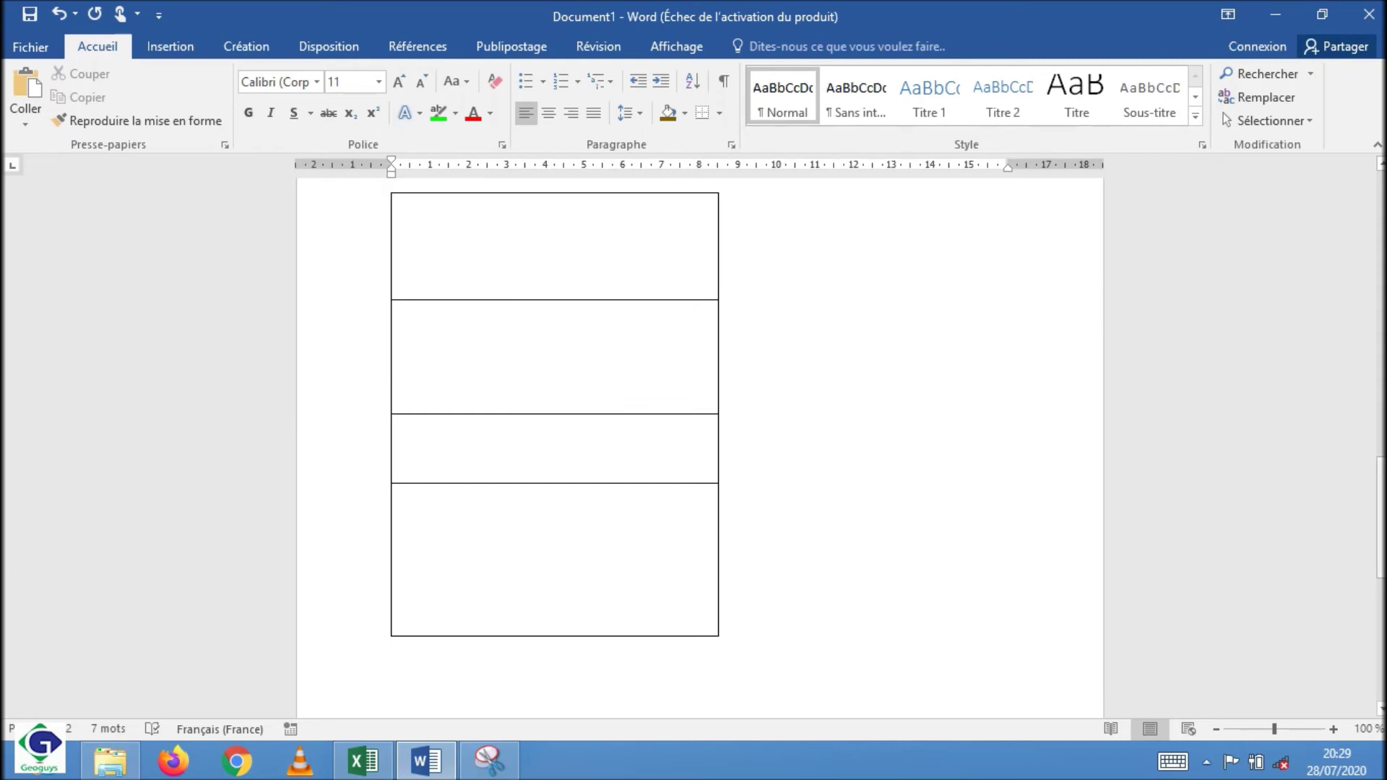
drag(1381, 517, 1381, 498)
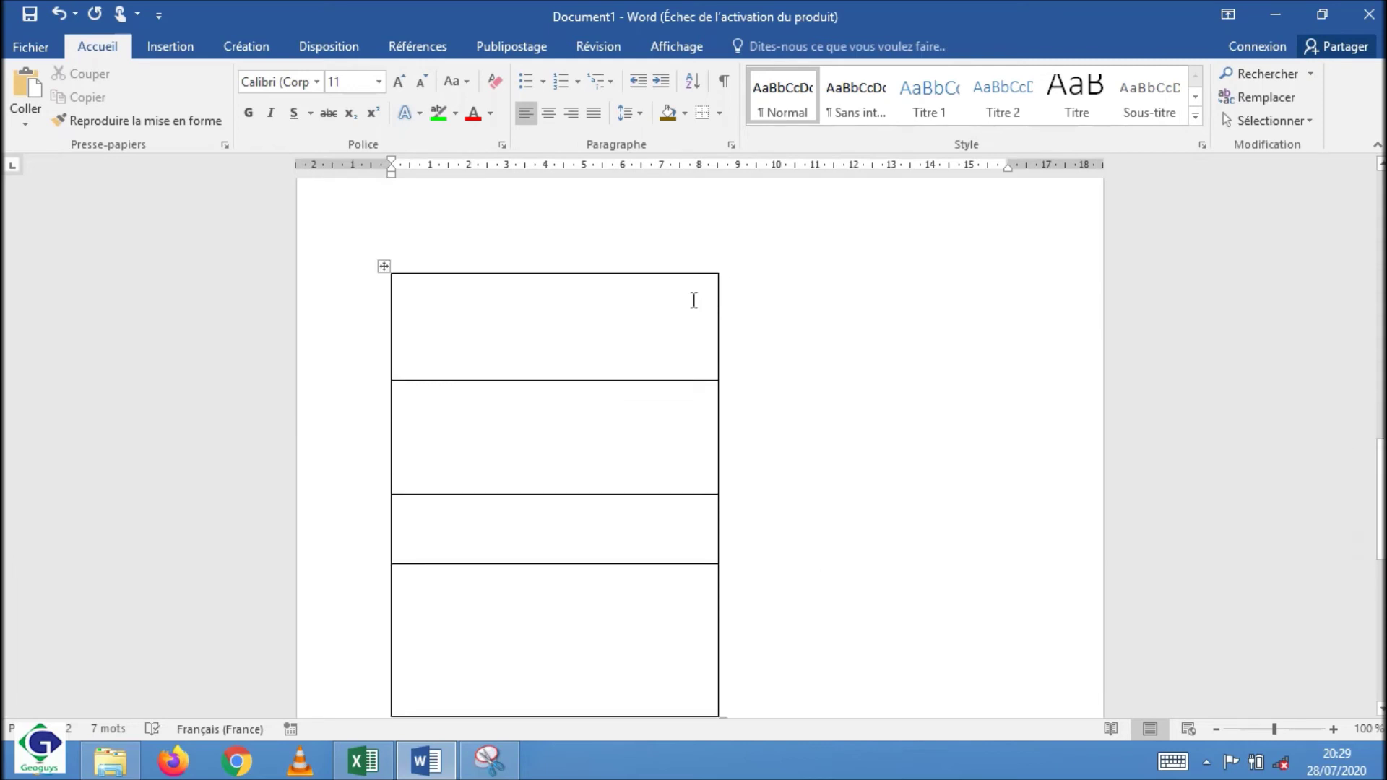
click(553, 333)
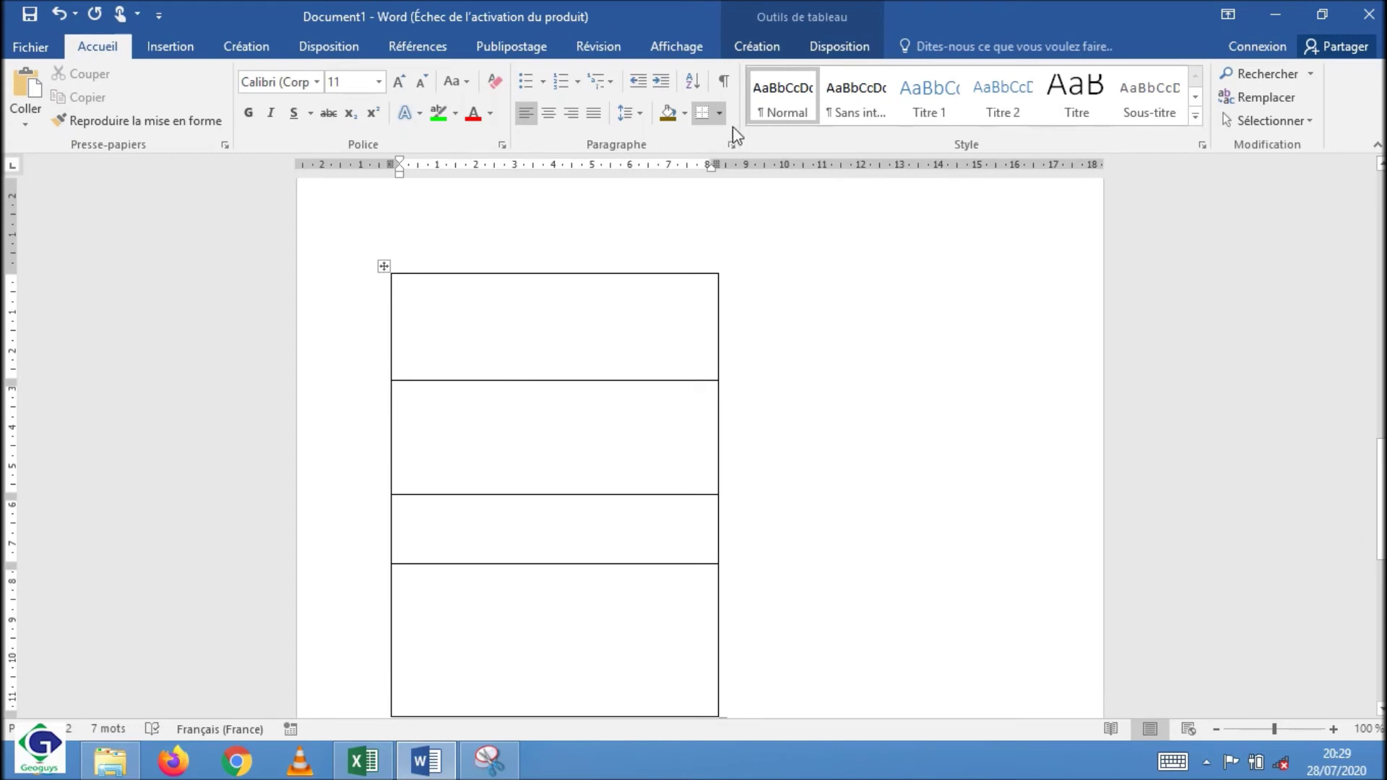
Step: Shade the four rows light blue, light orange, light green and dark grey
click(685, 112)
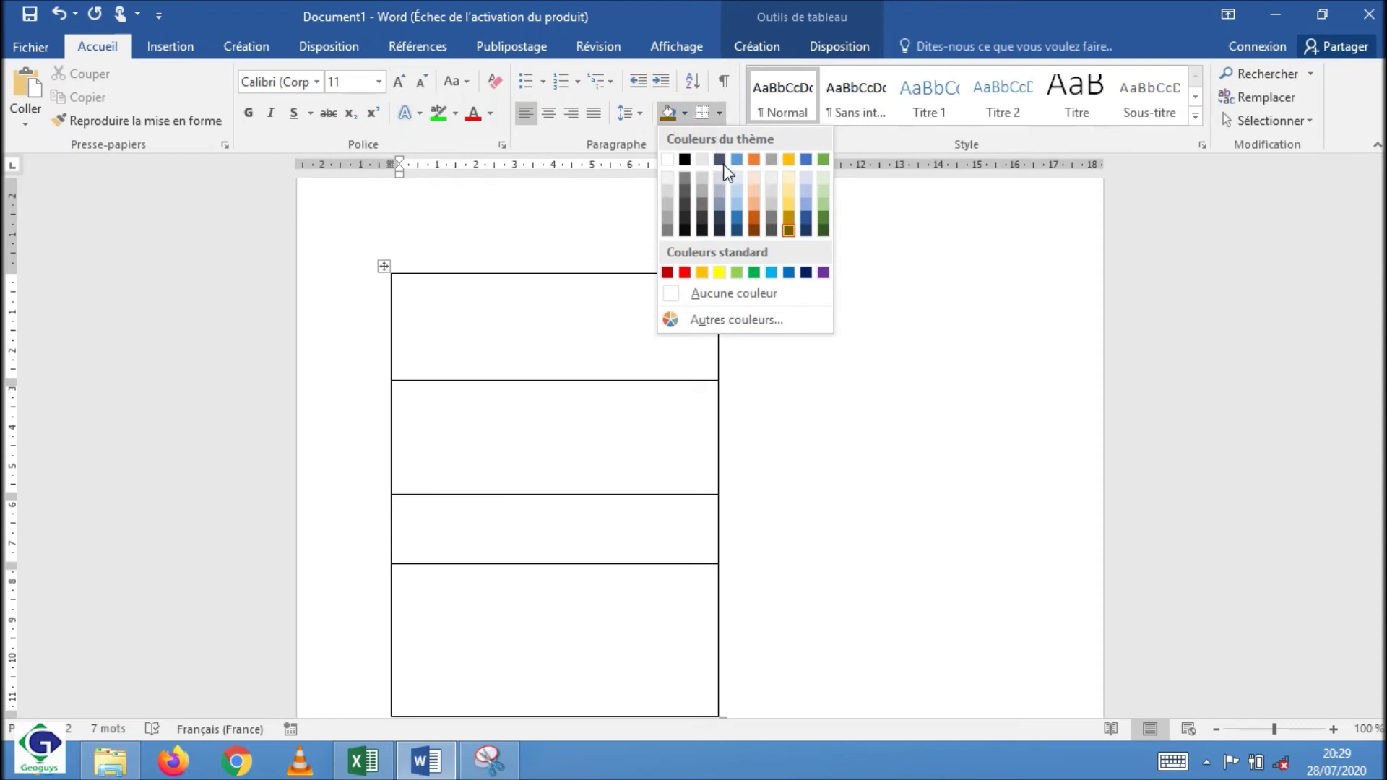
click(737, 210)
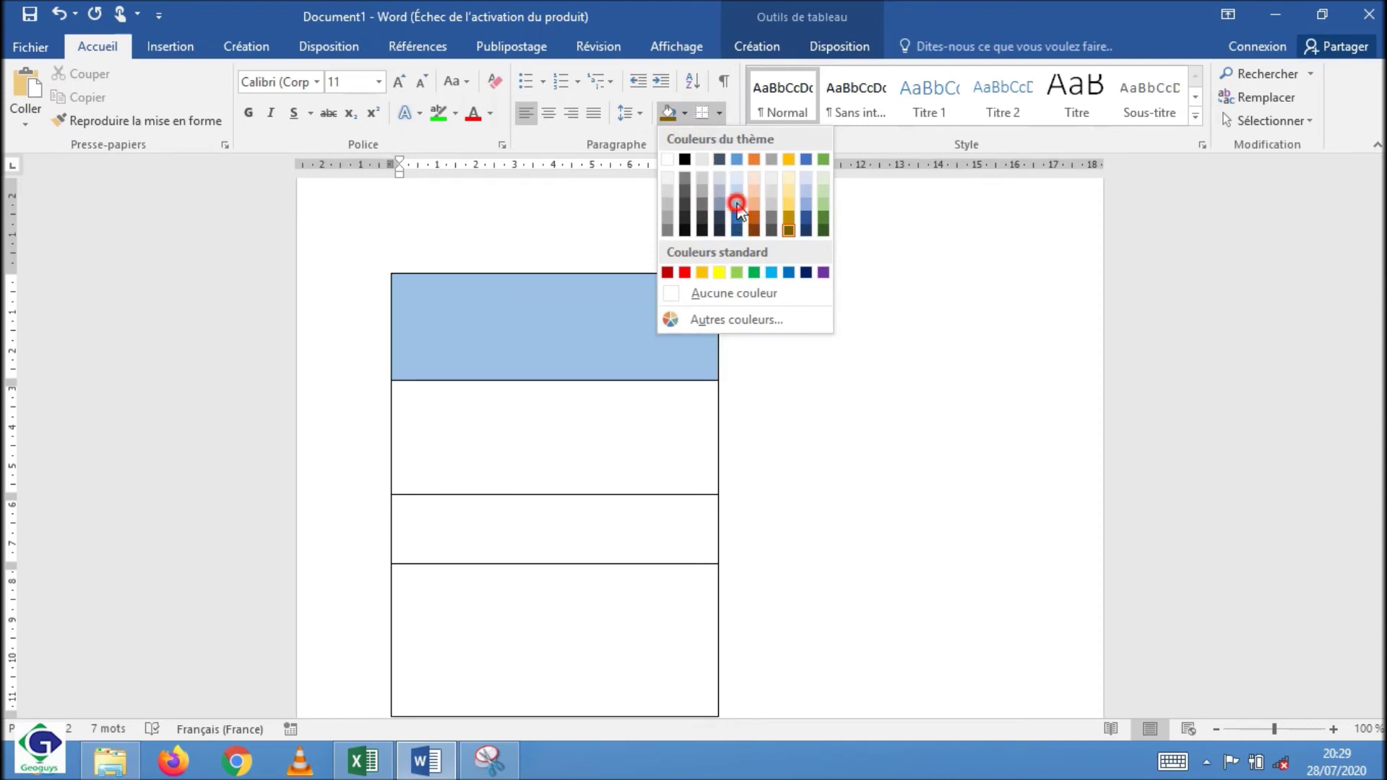
click(508, 424)
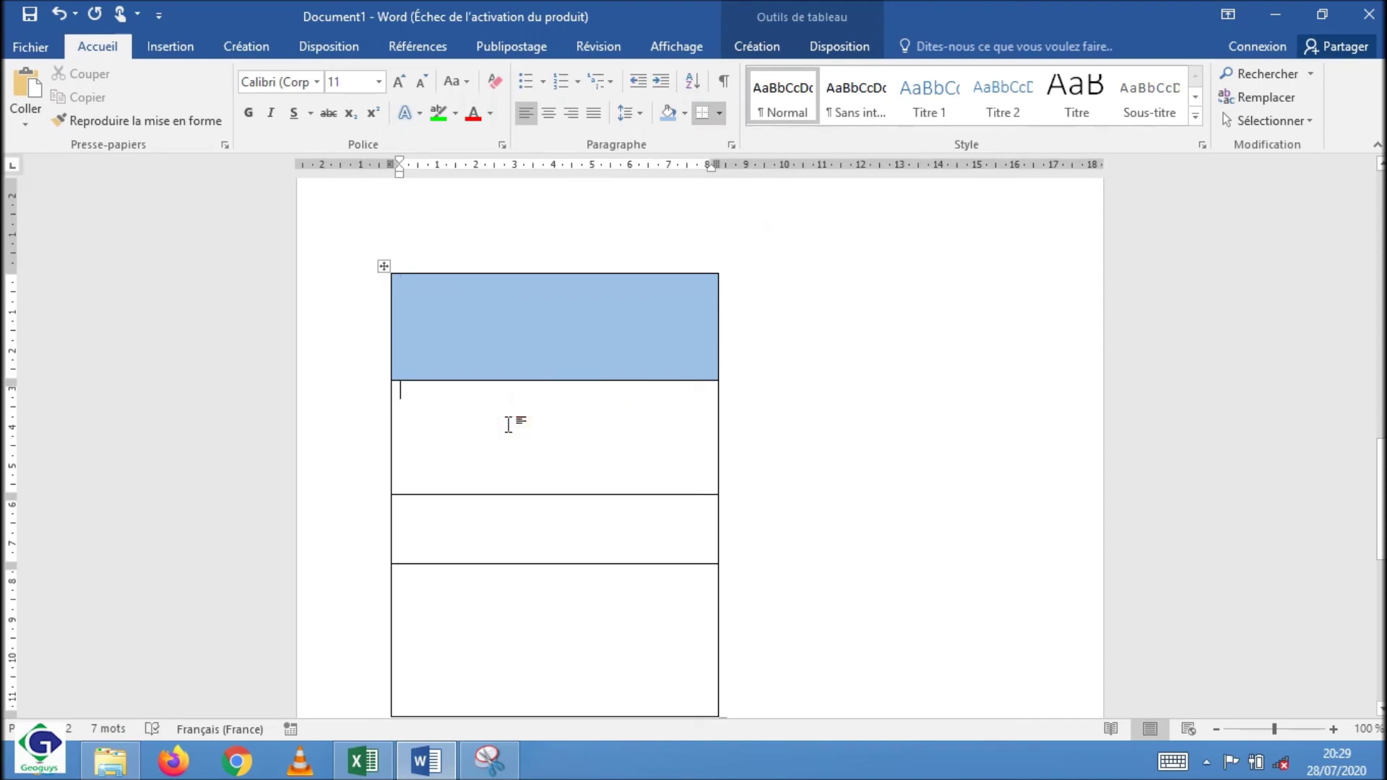
click(685, 114)
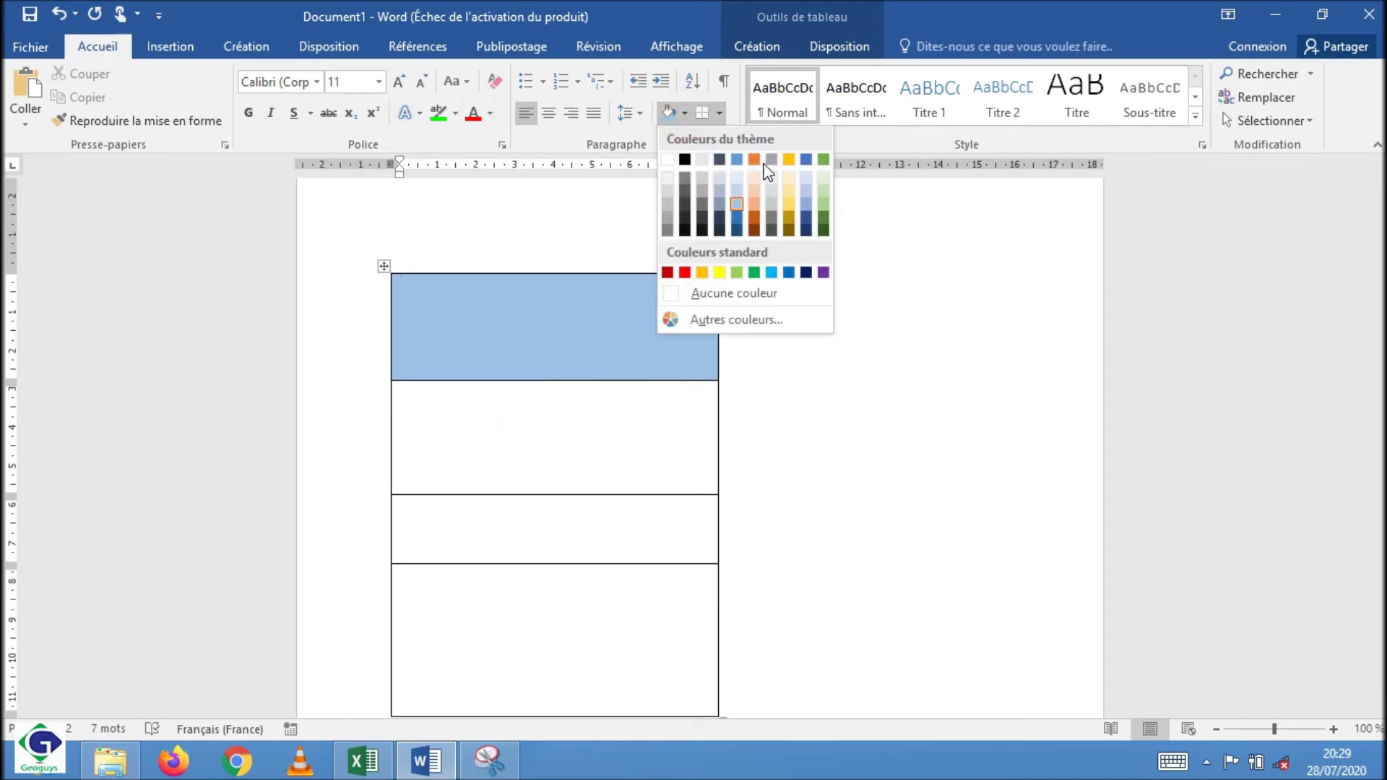
click(754, 194)
click(464, 533)
click(685, 114)
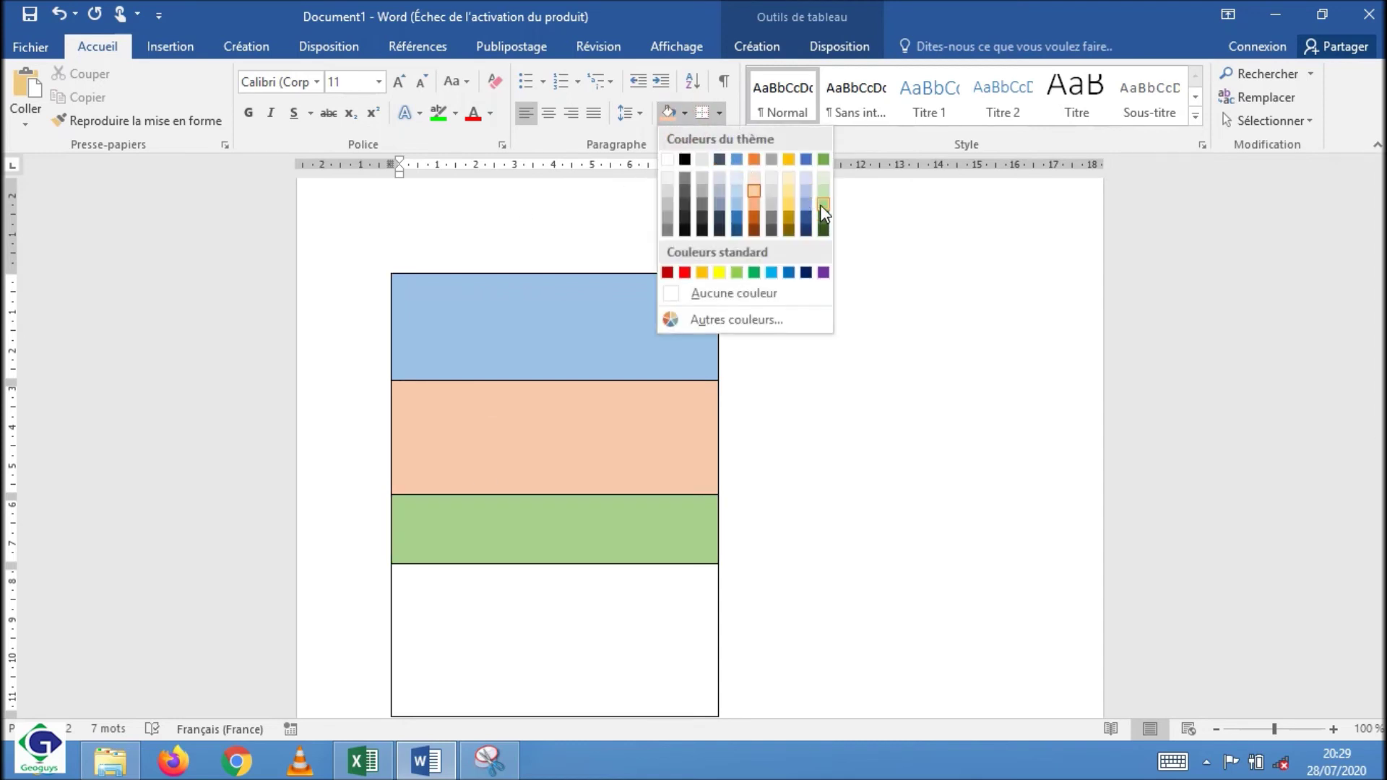
click(821, 205)
click(486, 599)
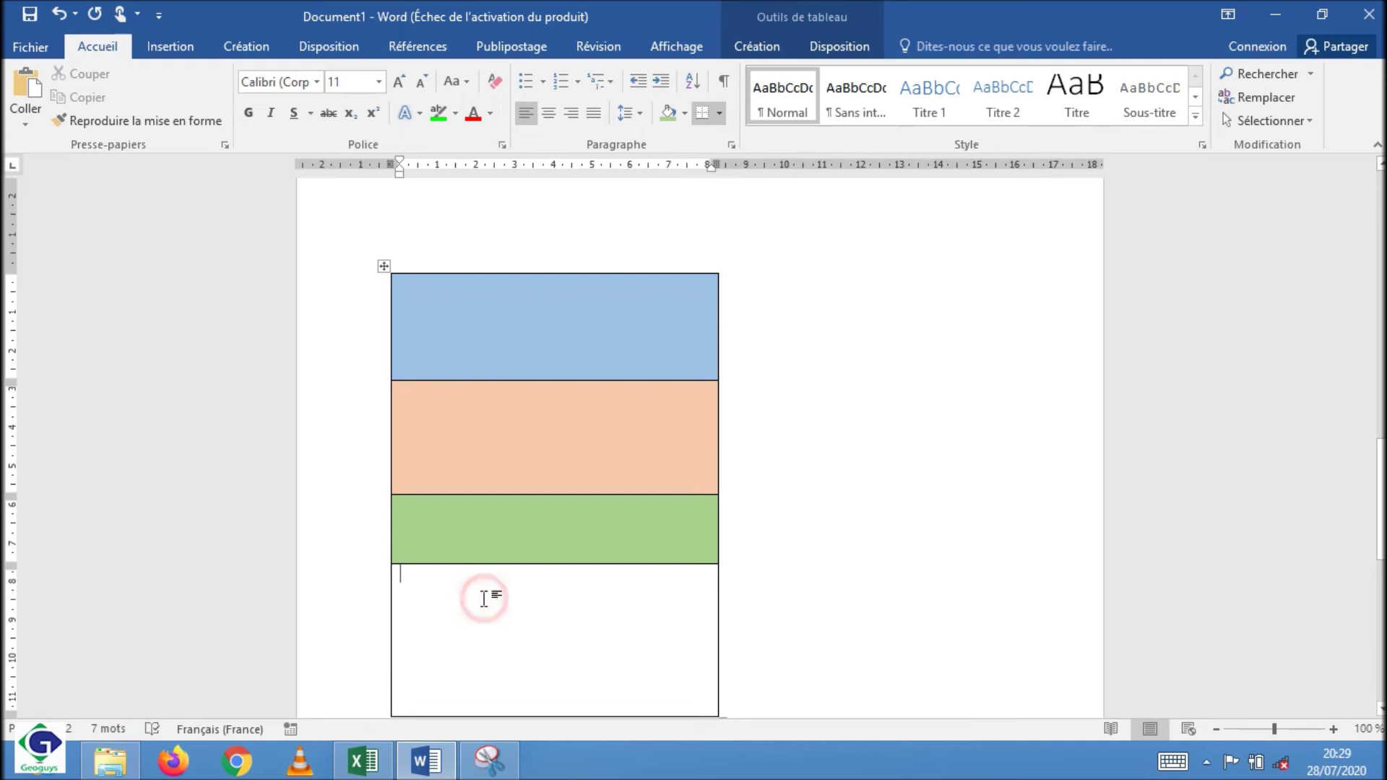
click(686, 113)
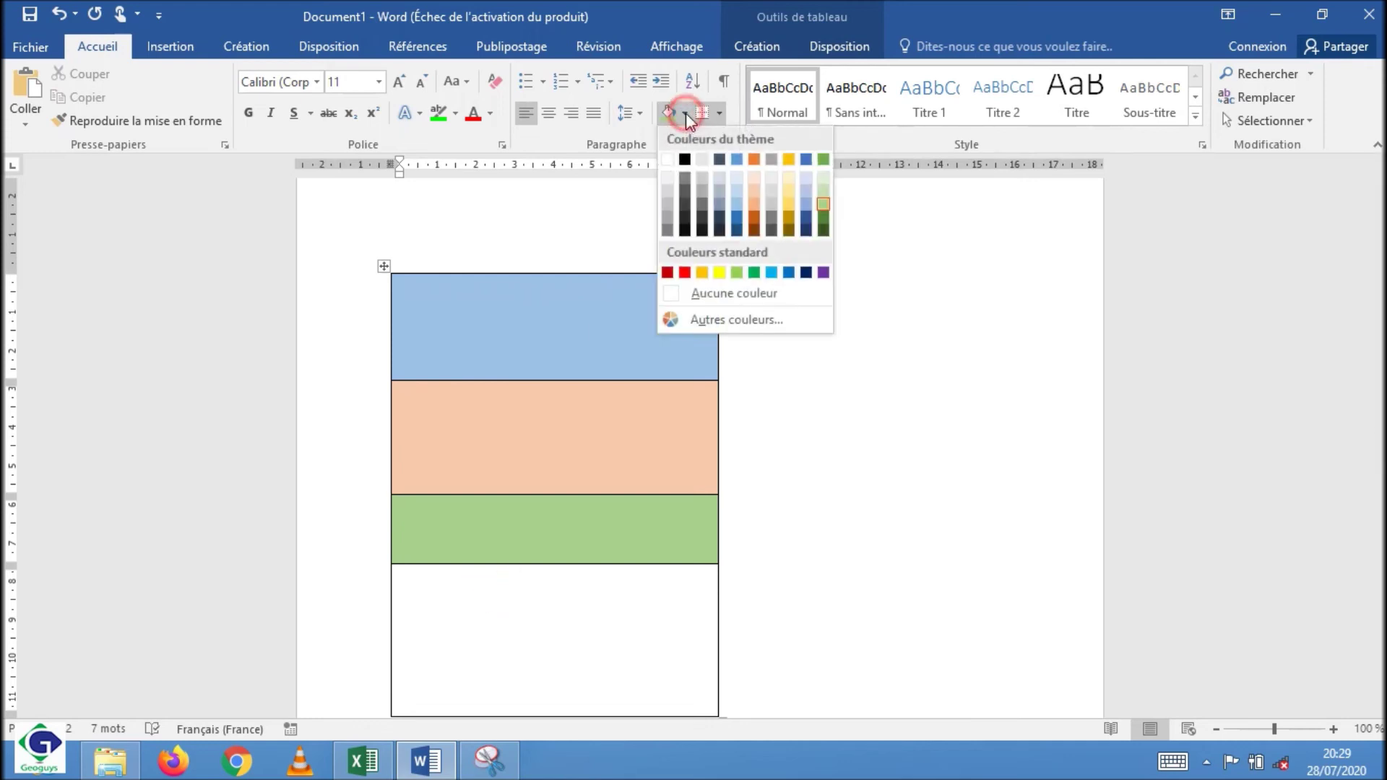
click(684, 190)
Step: Label the rows Découverture, Neoproterozoique, Mesoproterozoique and Paleoproterozoique, then select the table column
click(568, 310)
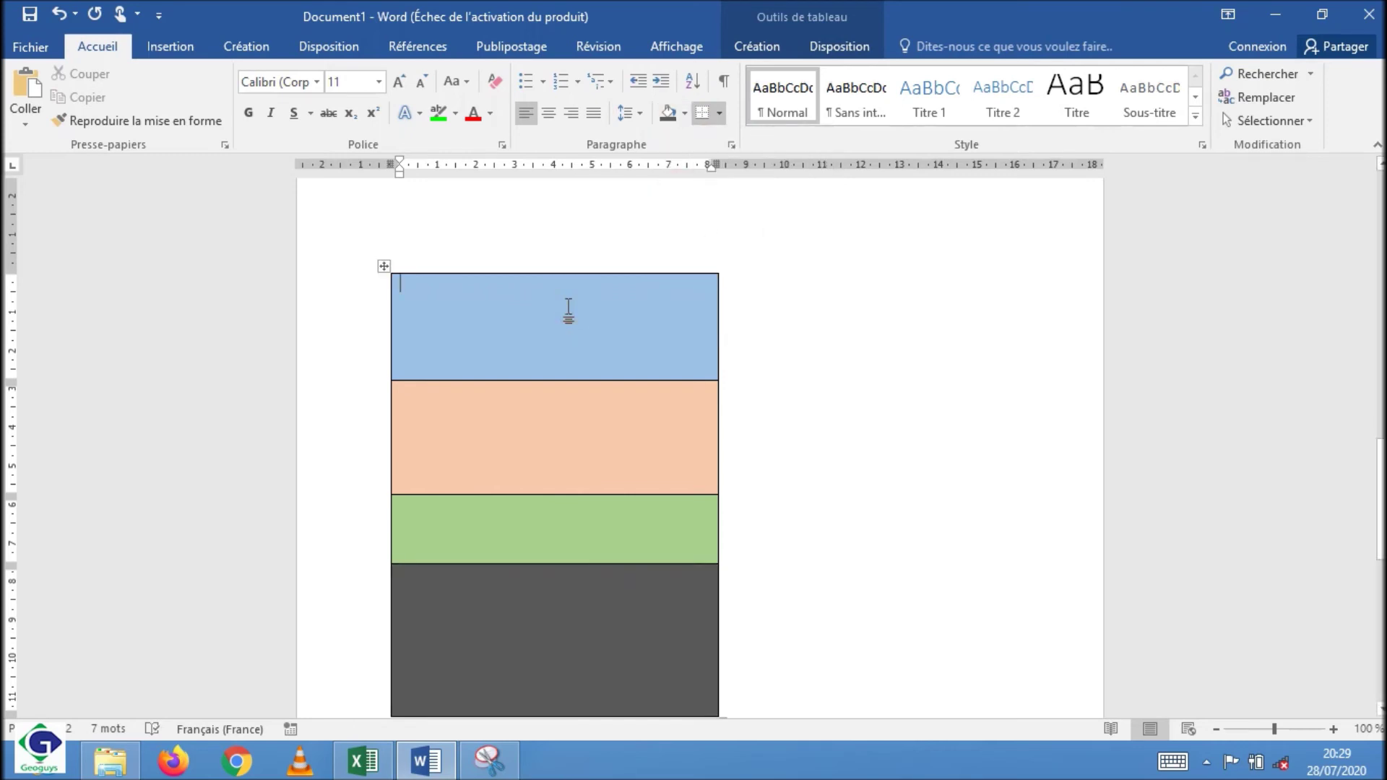
text(Découverture)
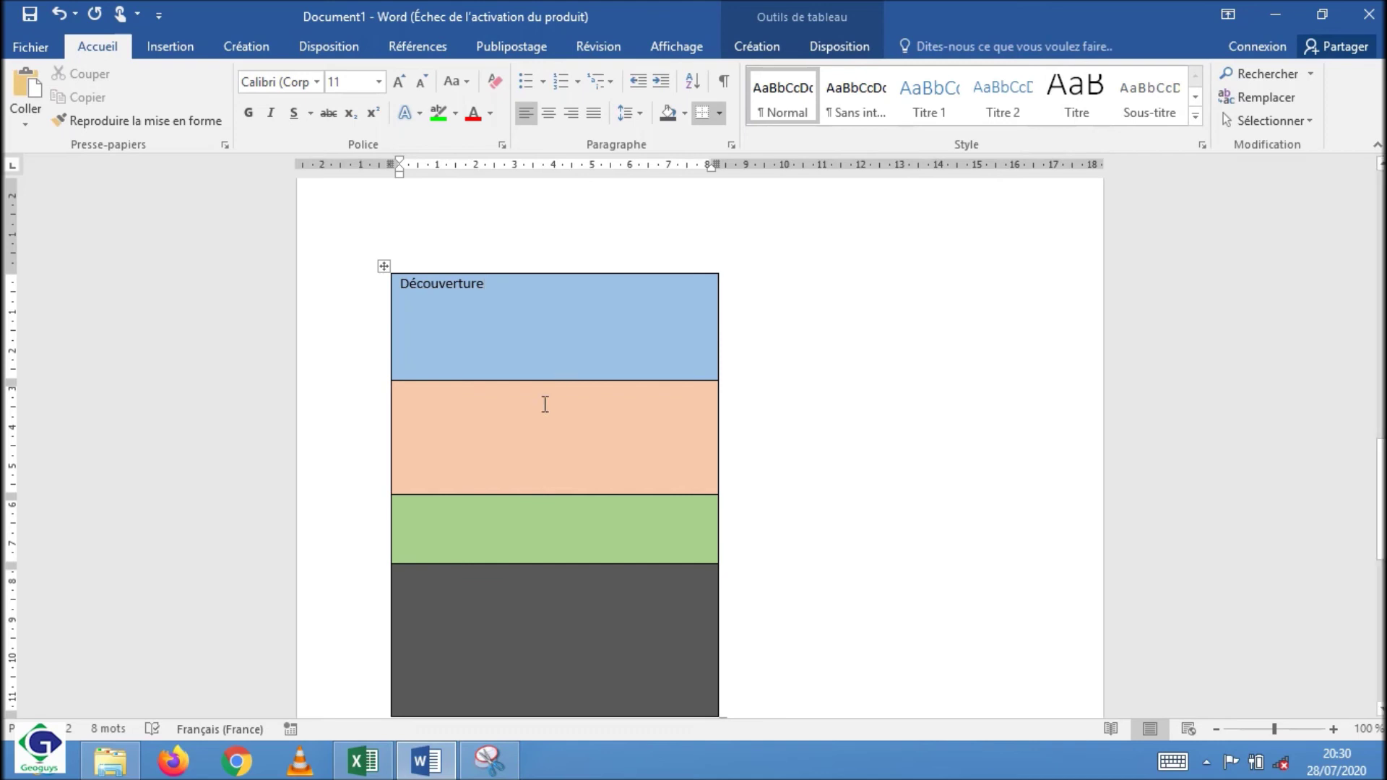
click(540, 407)
text(Neoprotero)
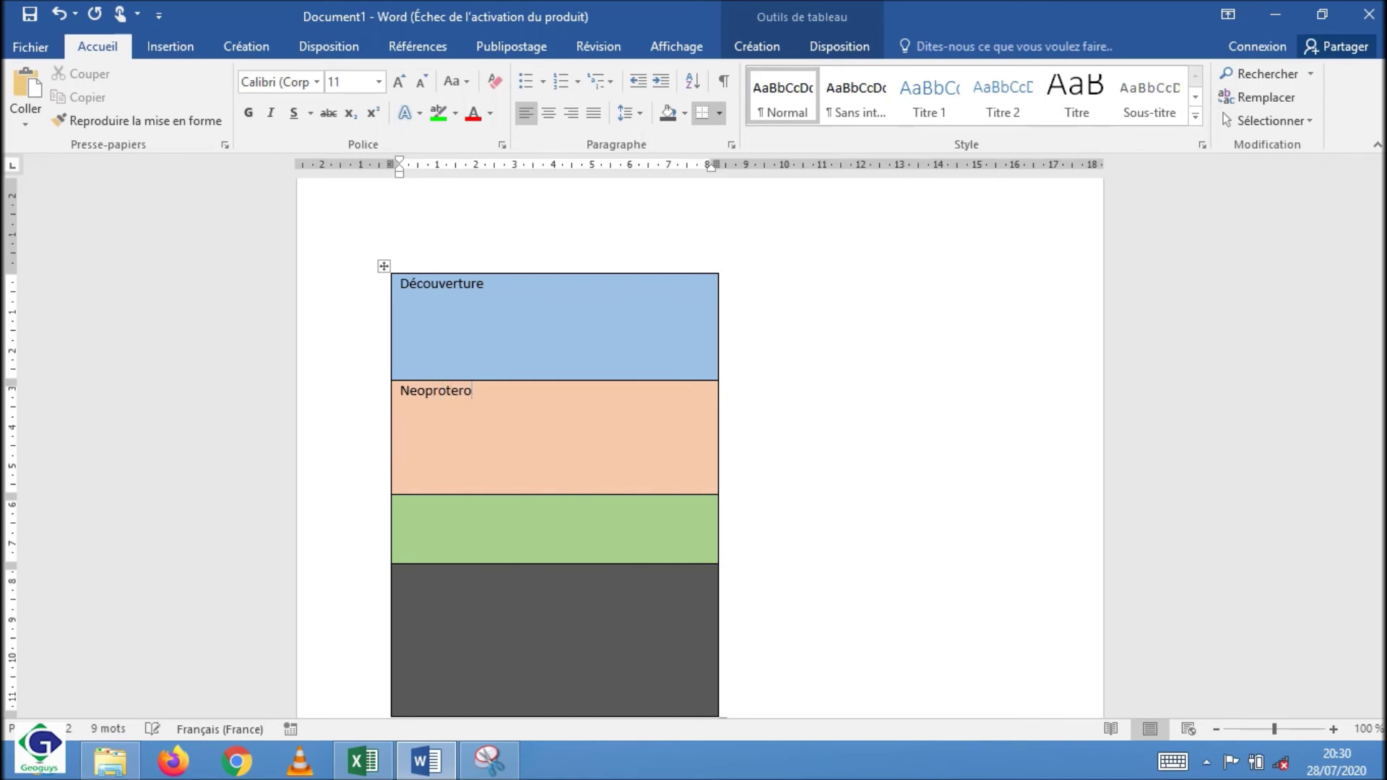
text(zoique)
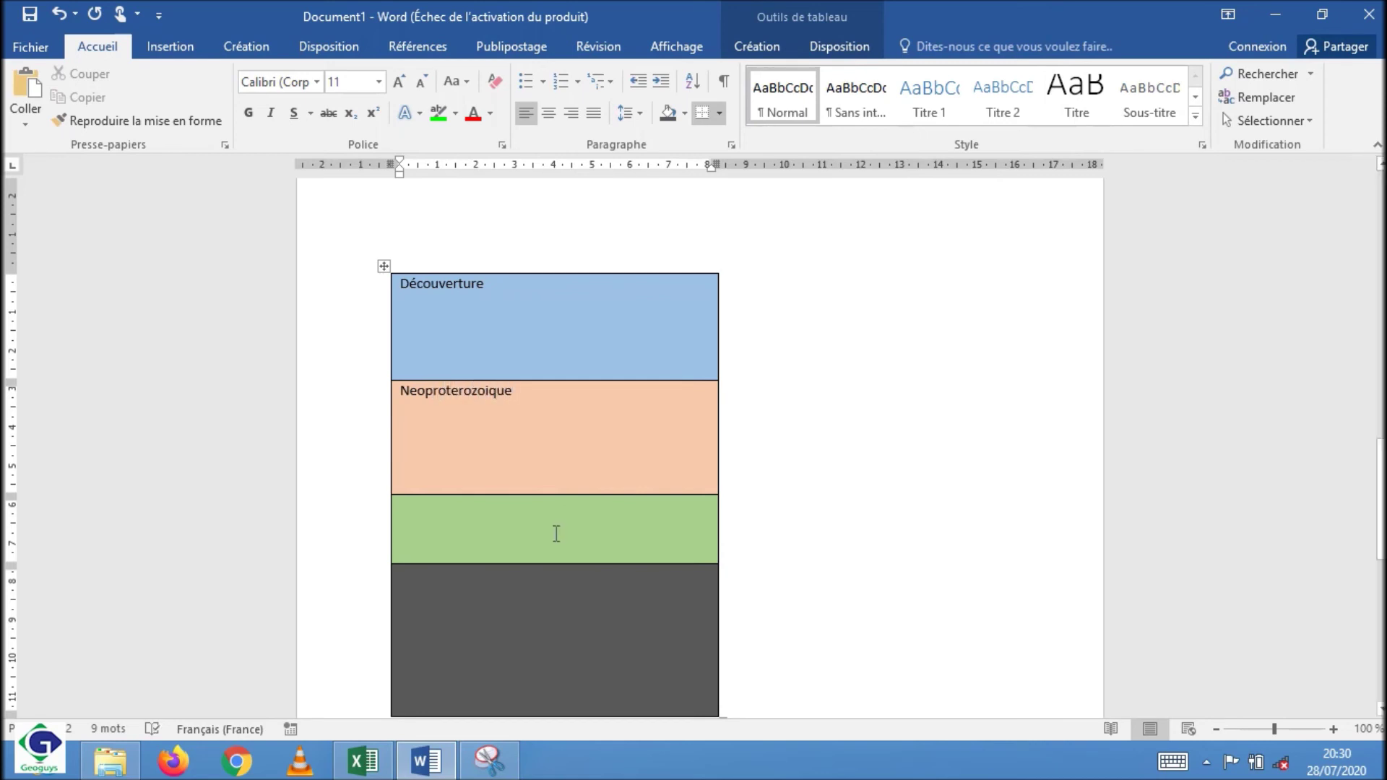
click(521, 521)
text(Meso)
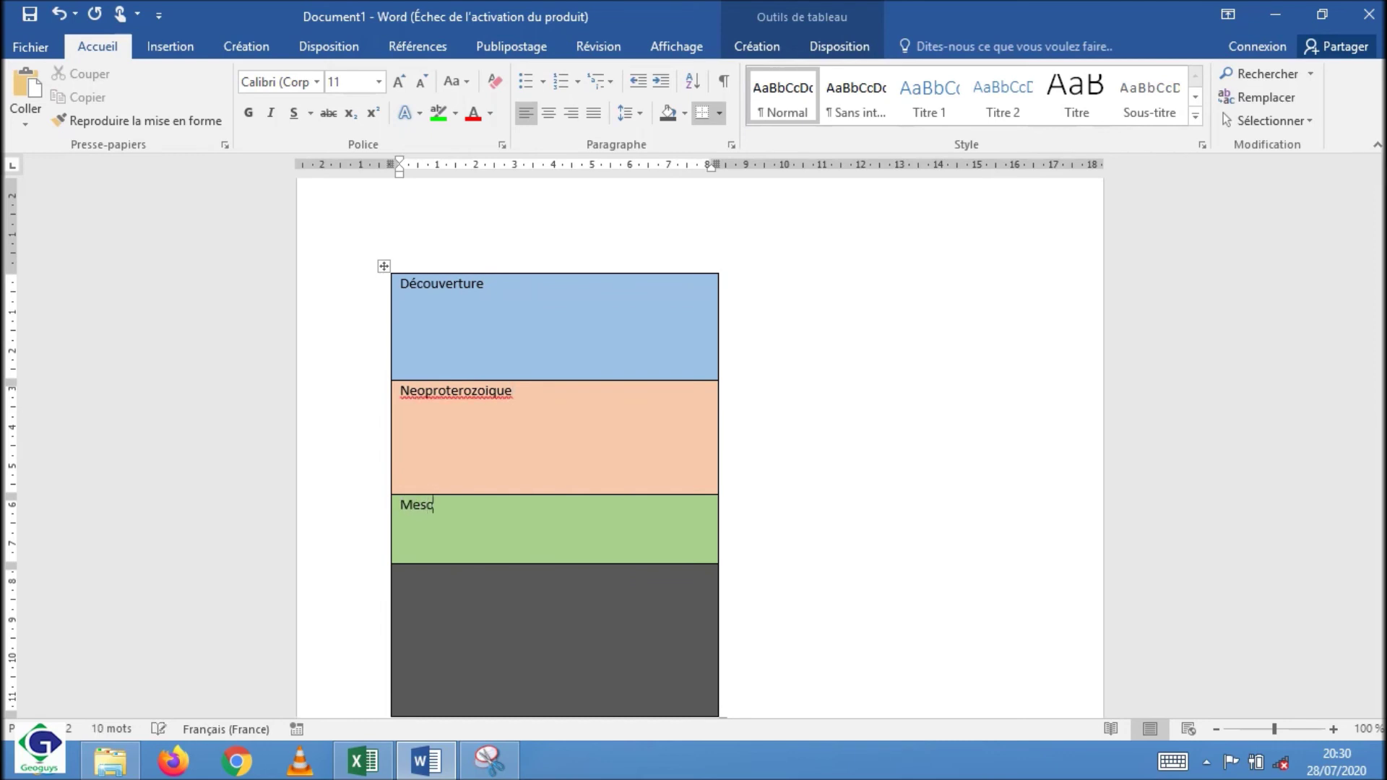
text(proter)
text(ozoique)
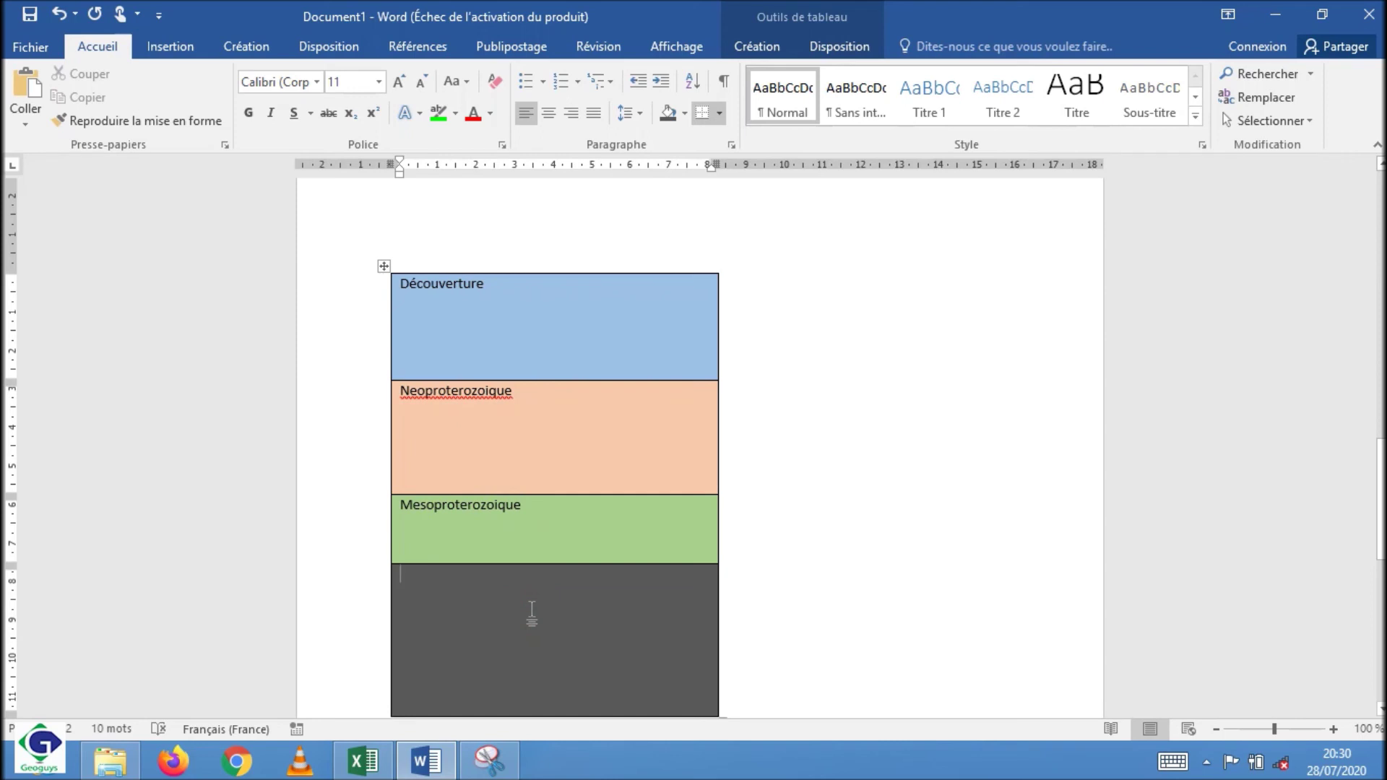
text(Paleoproterozoique)
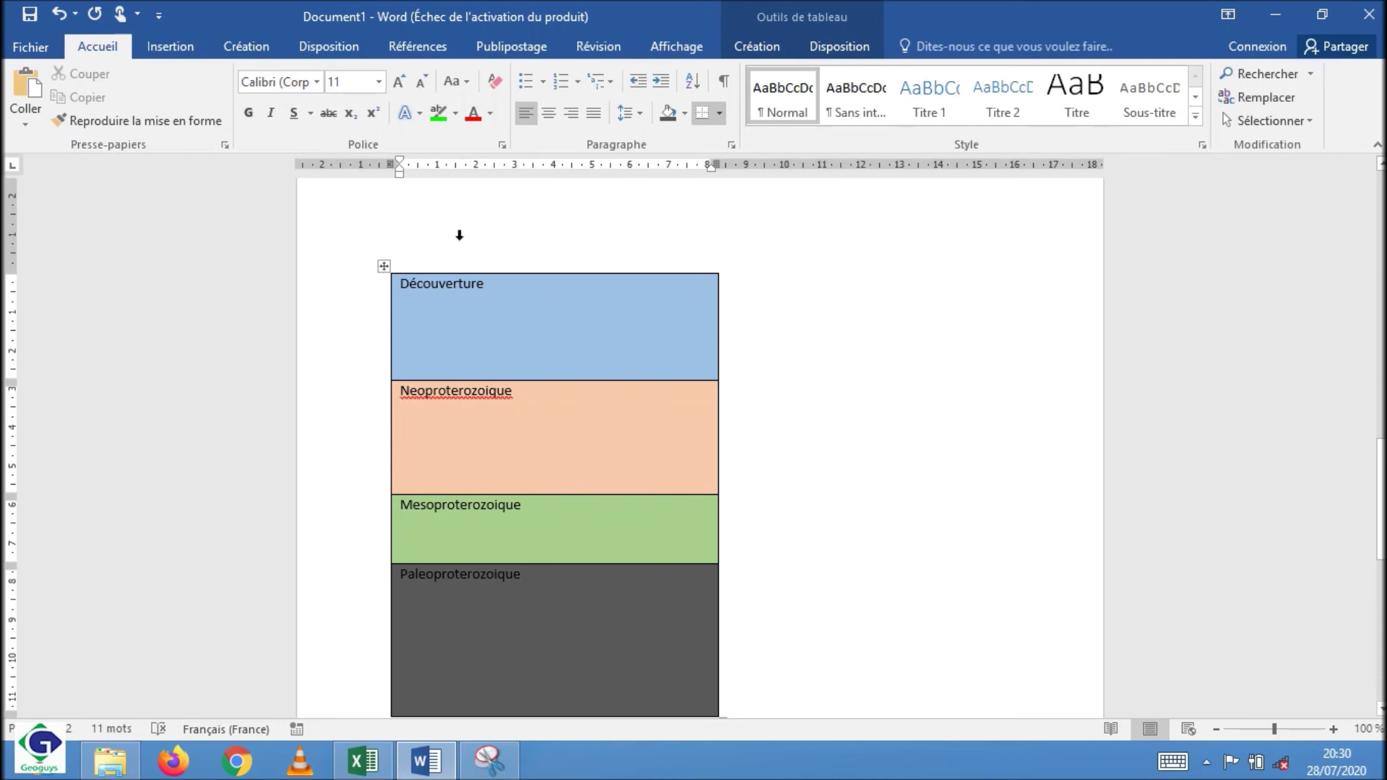
click(448, 232)
click(917, 344)
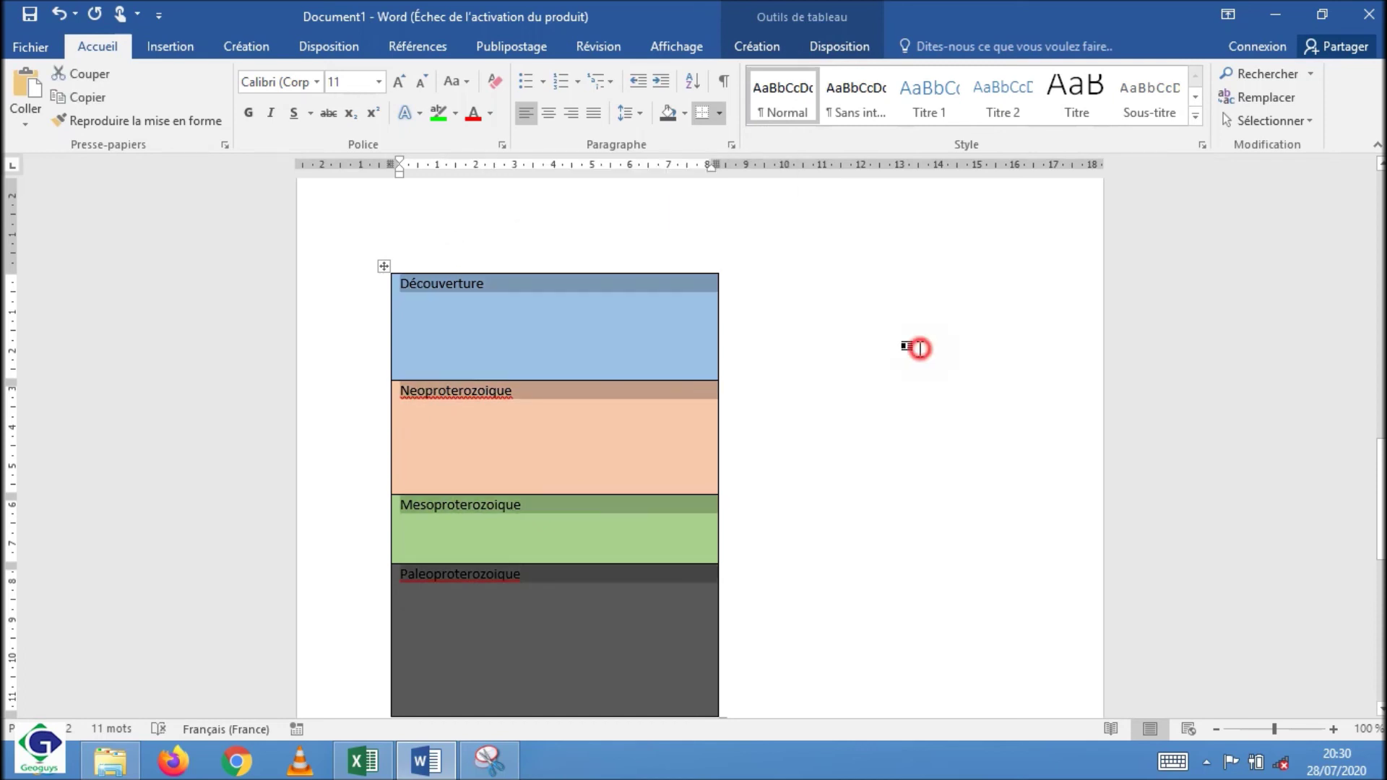
click(521, 234)
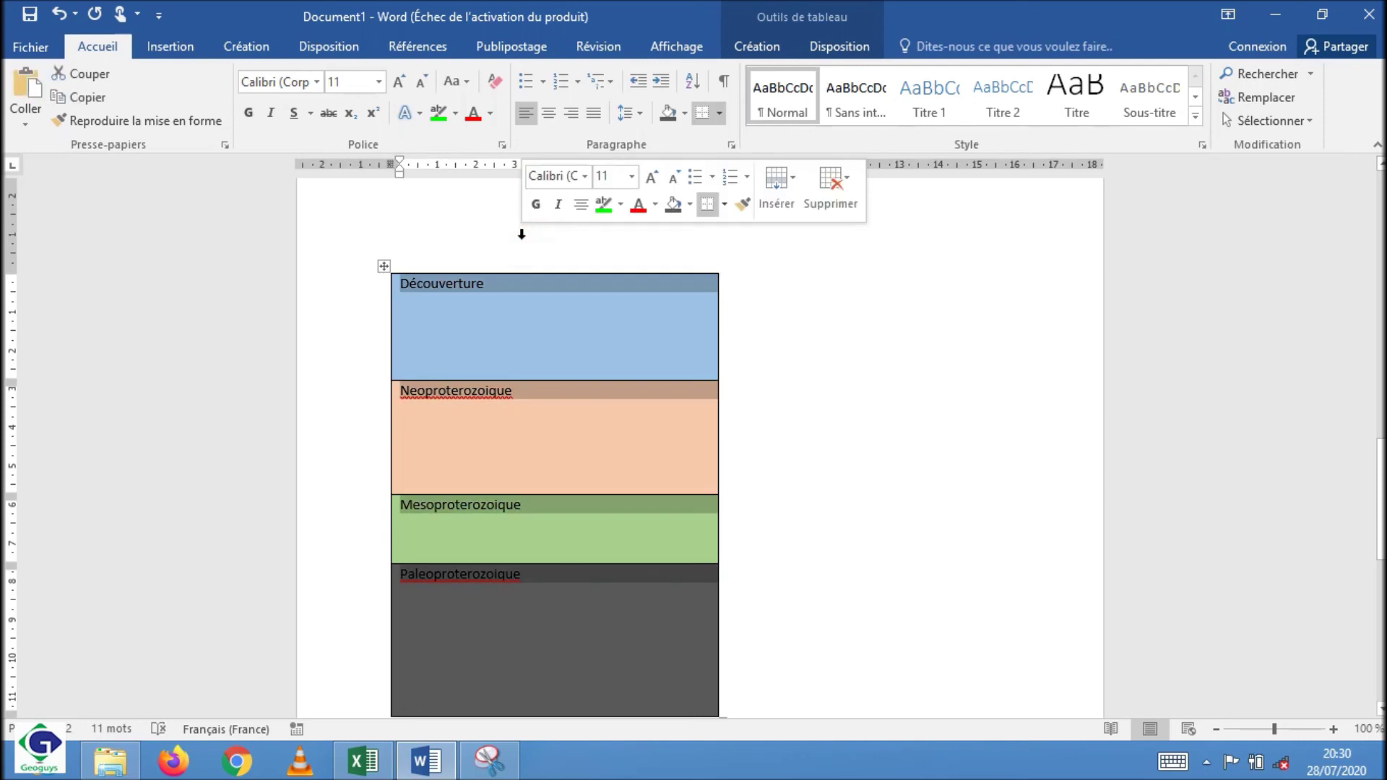
Step: Centre the table labels and set them in Times New Roman size 18
click(549, 113)
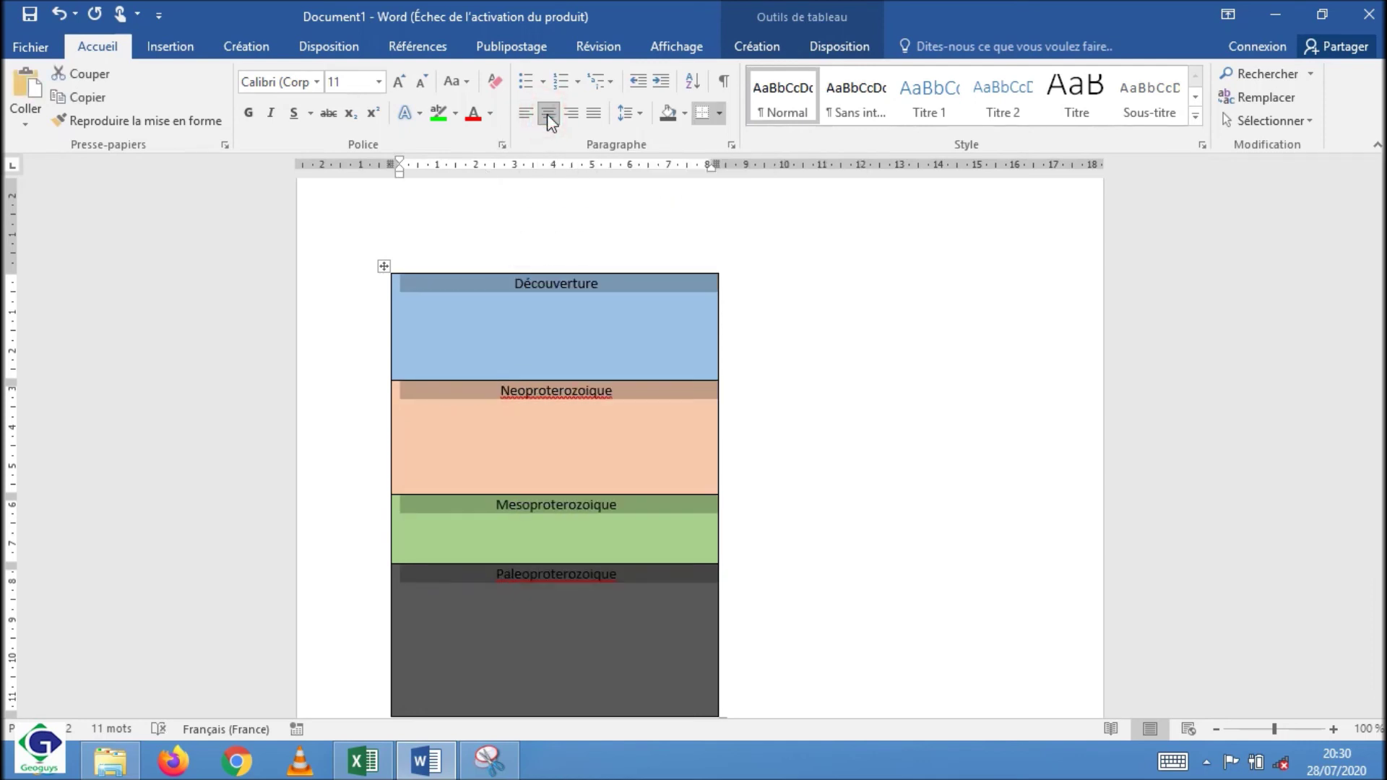
click(316, 82)
click(334, 202)
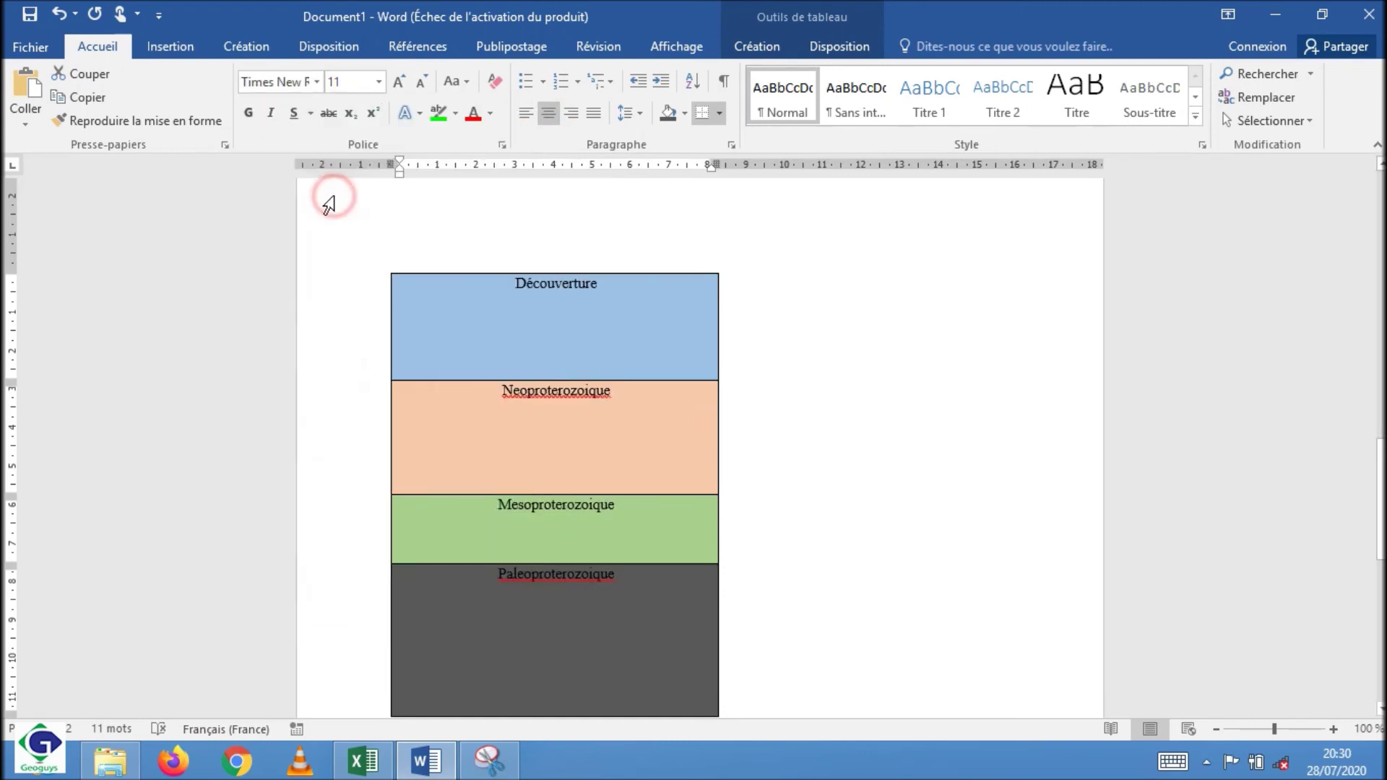
click(378, 81)
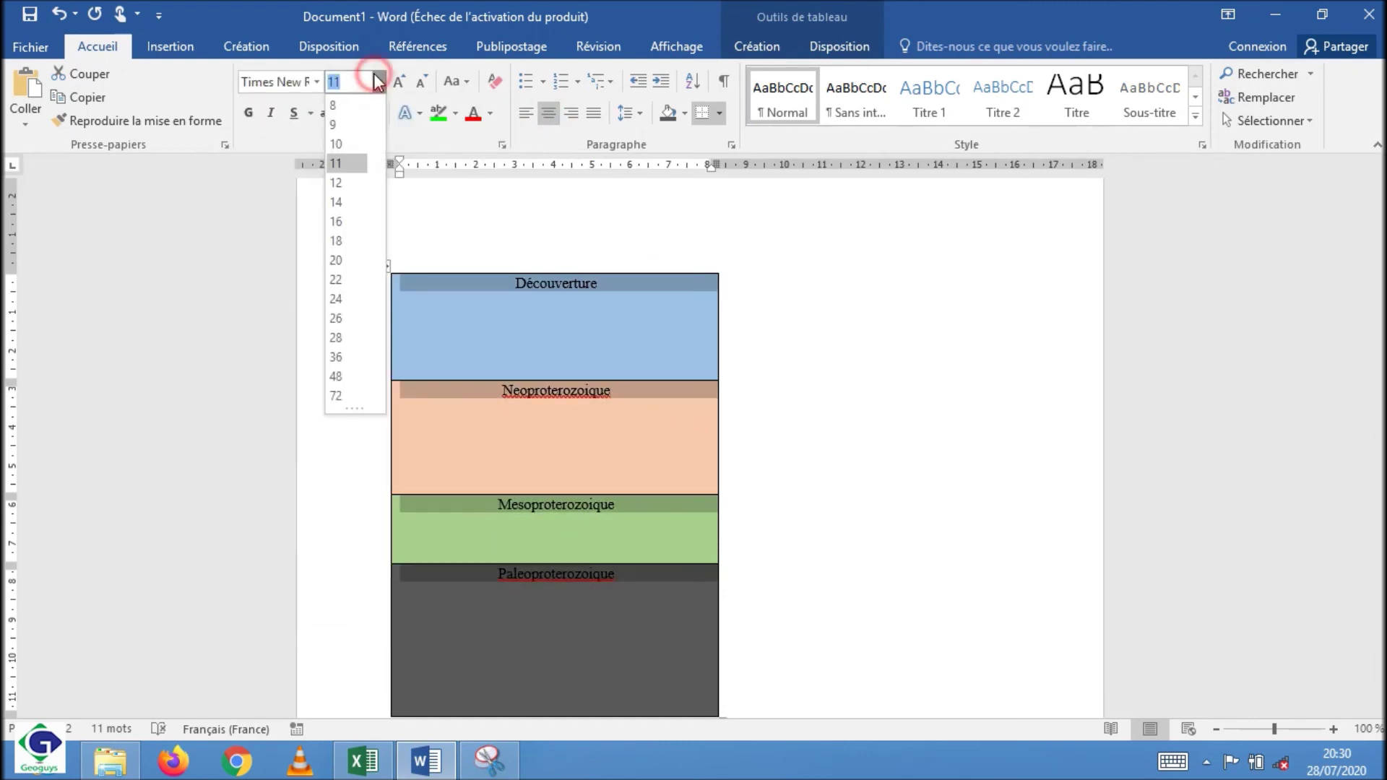
click(336, 246)
click(783, 427)
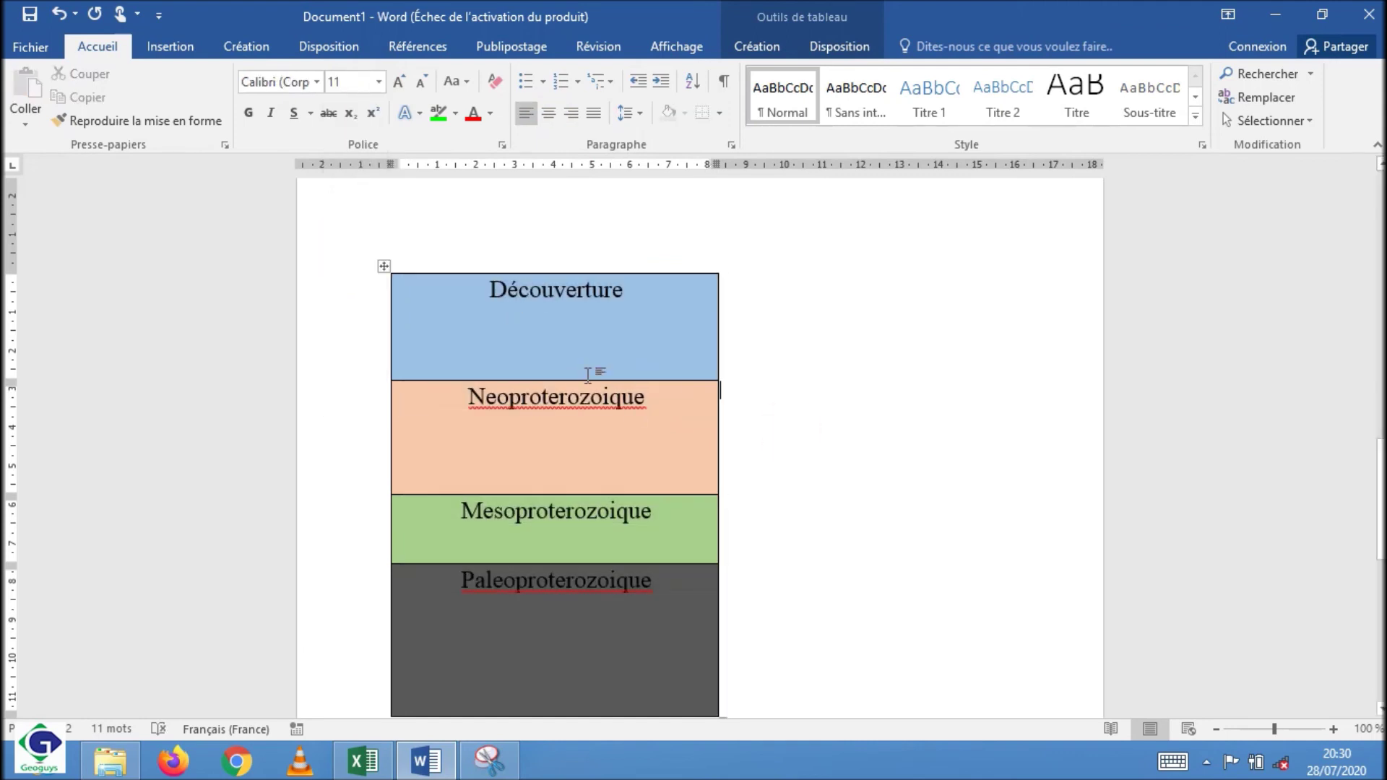
Step: Push each label down one line in its cell, Paleoproterozoique by two lines
click(491, 291)
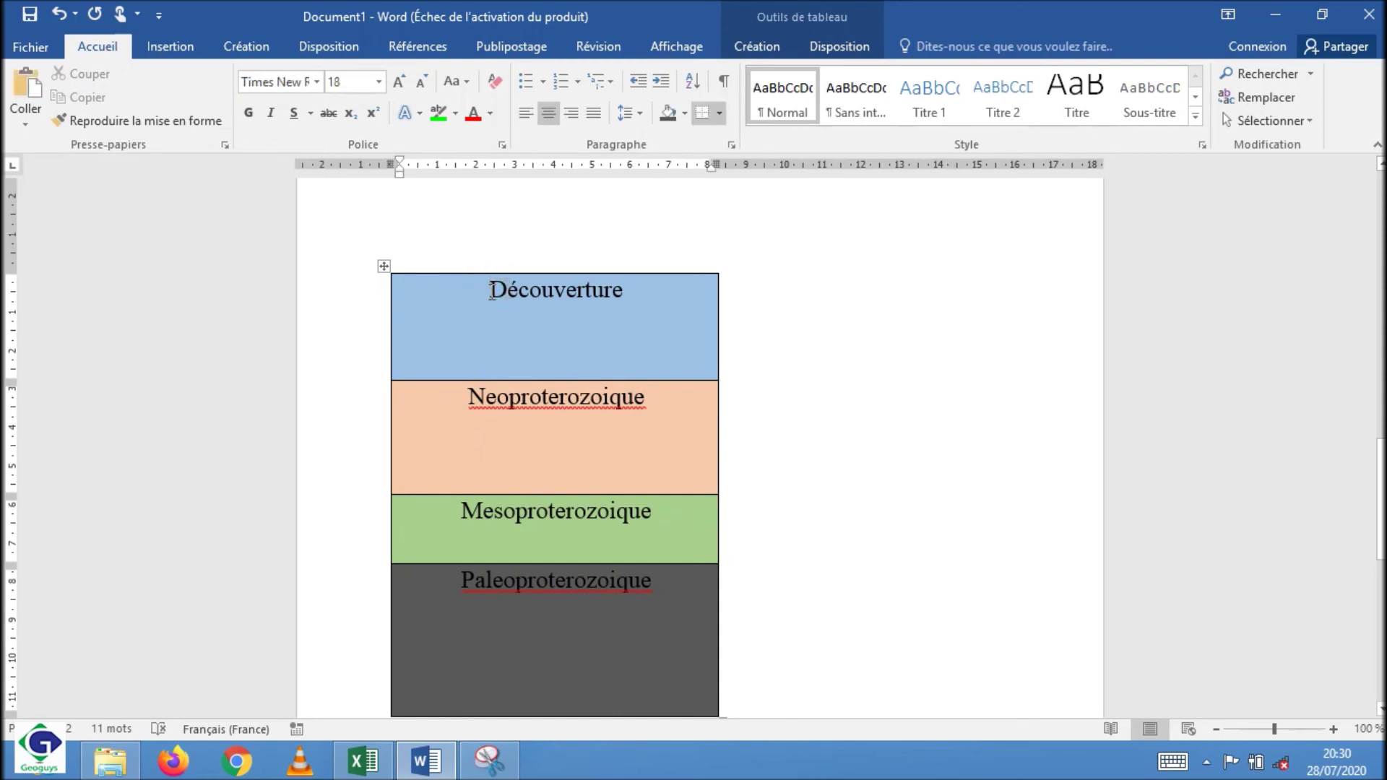
key(Return)
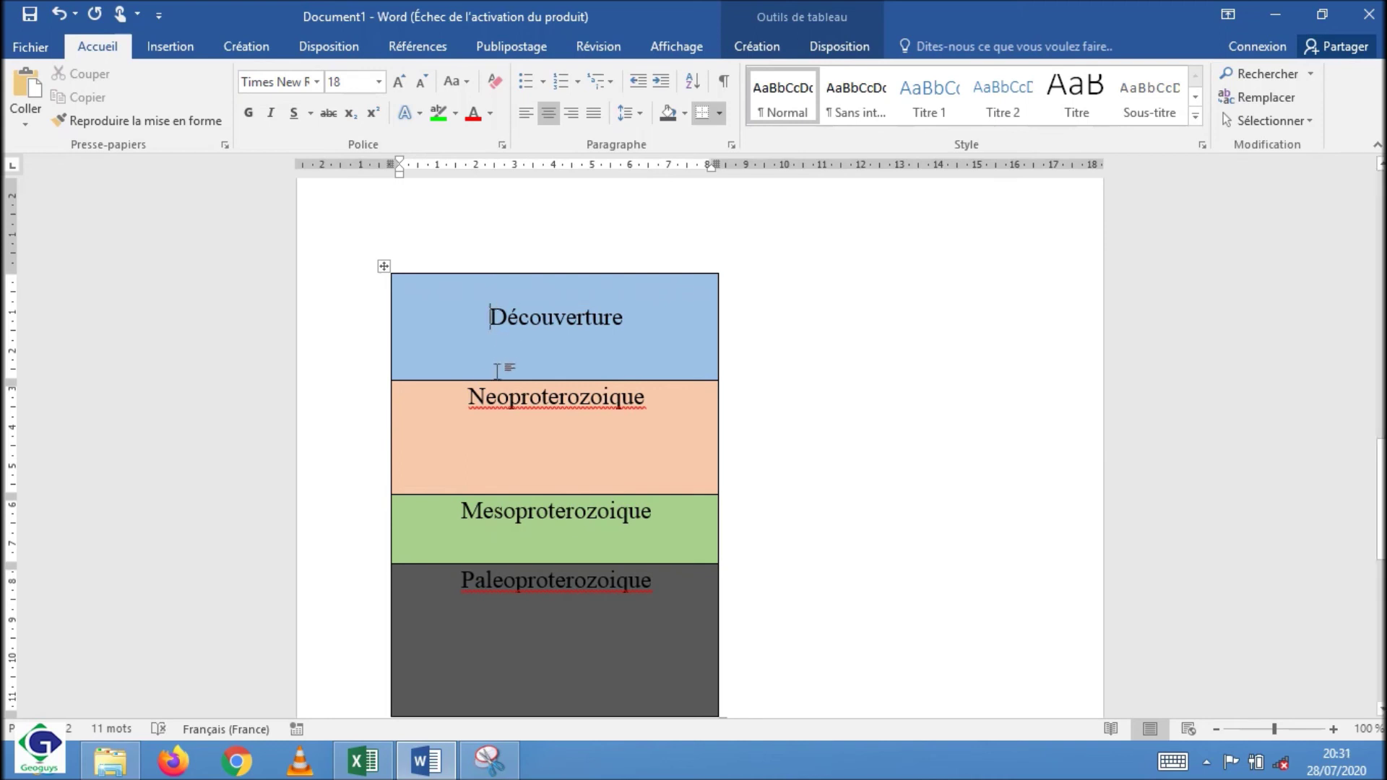
click(469, 397)
key(Return)
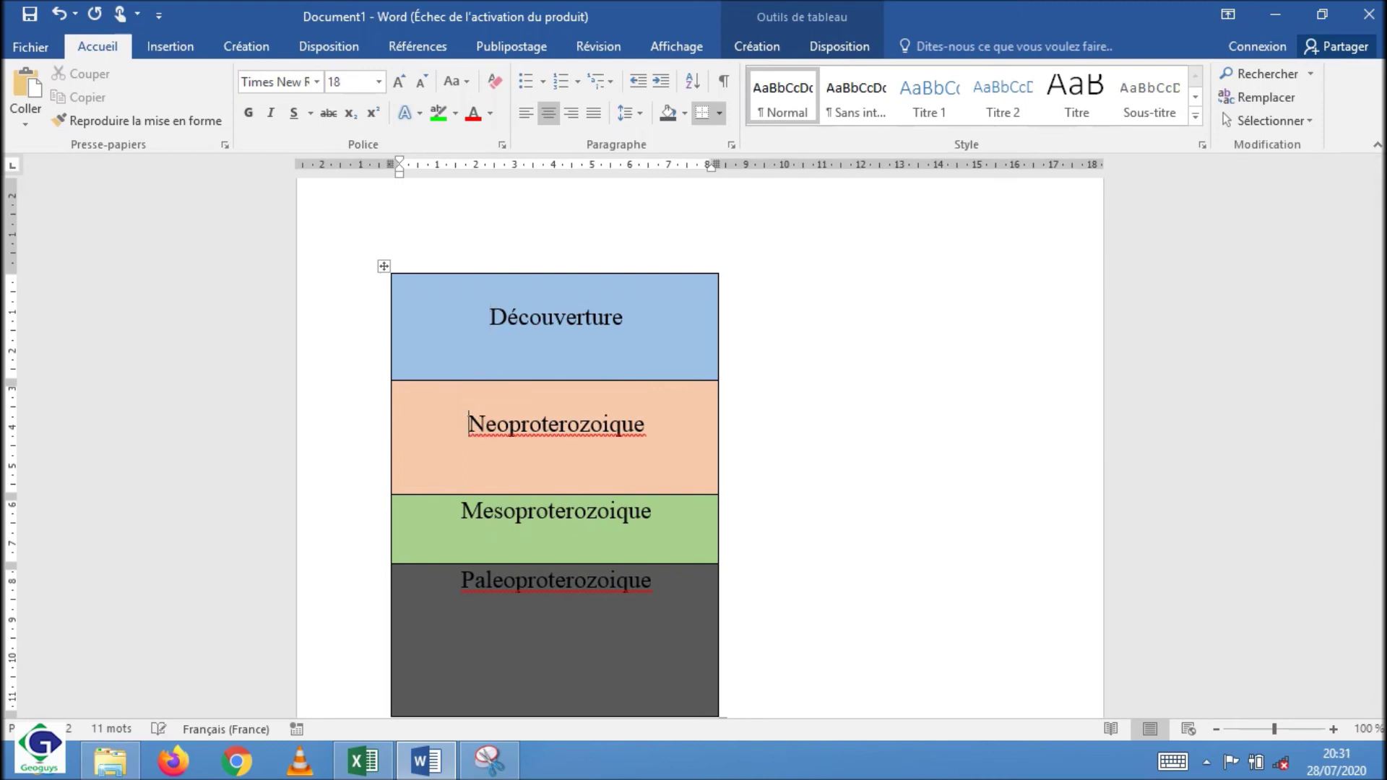
click(466, 512)
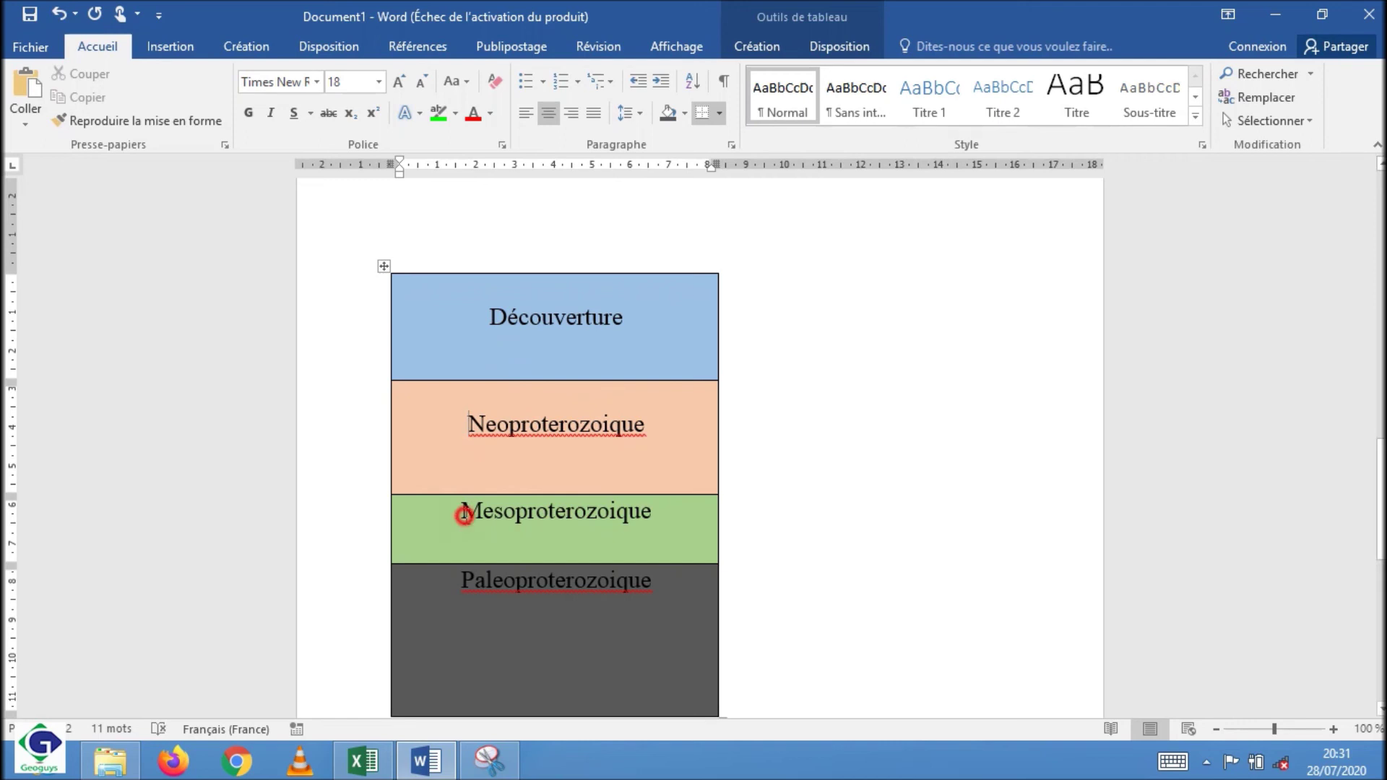
key(Return)
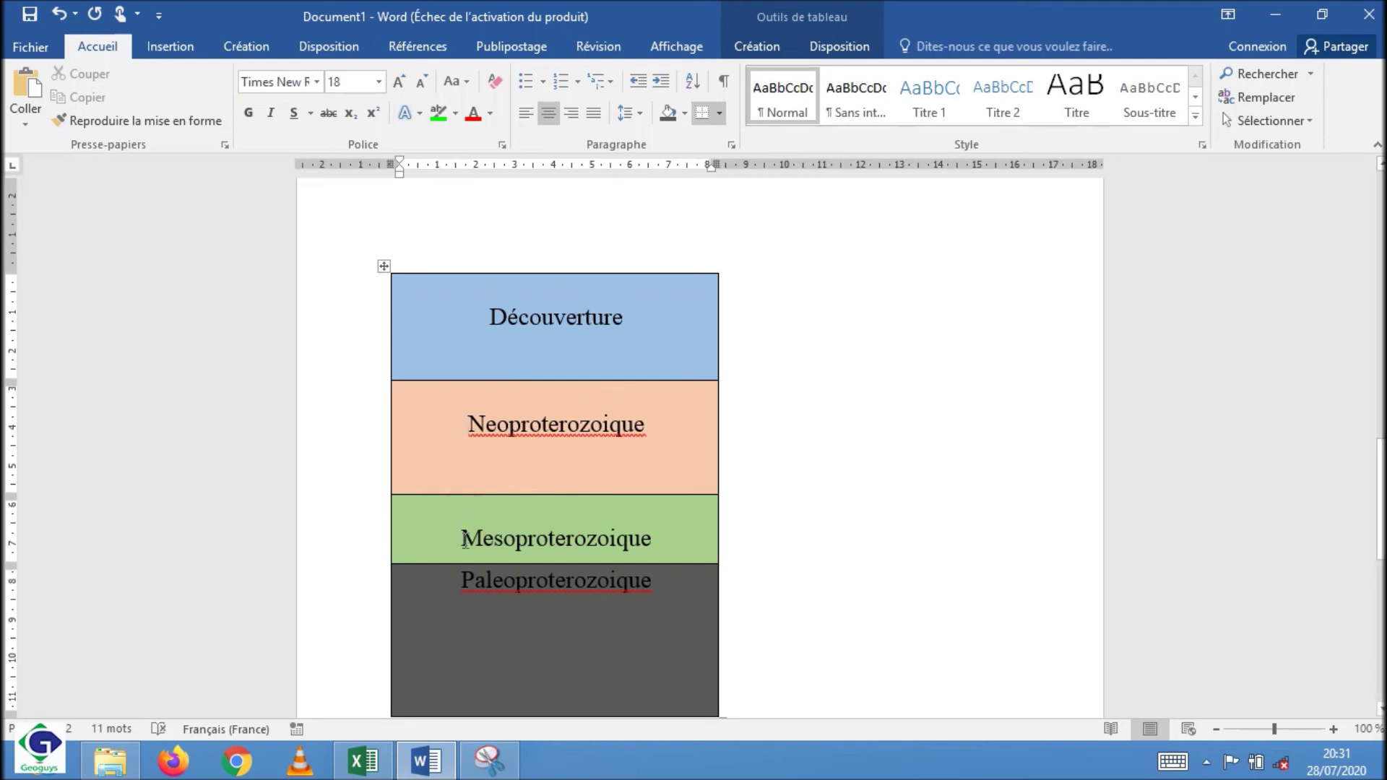
click(461, 581)
key(Return)
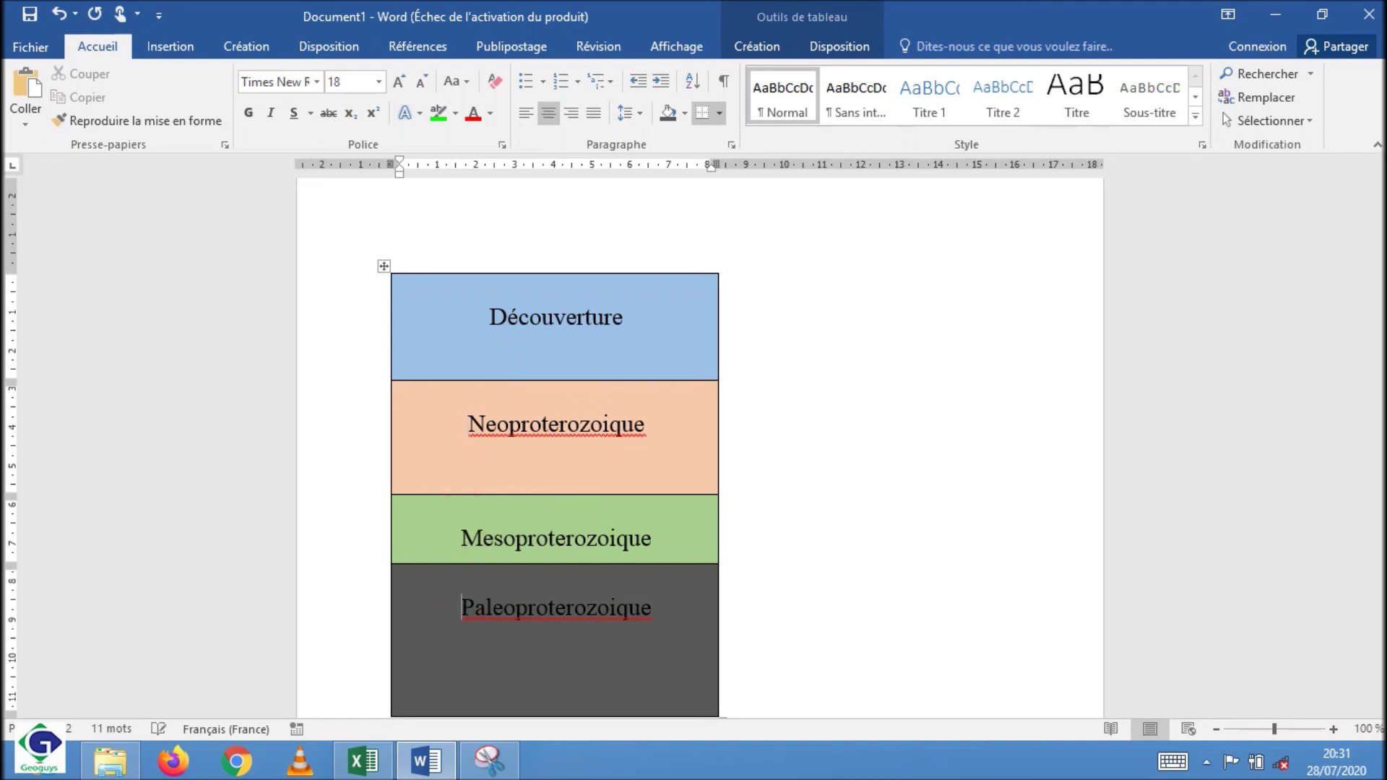
key(Return)
mouse_move(1378, 468)
mouse_down()
mouse_move(1381, 498)
mouse_move(1382, 486)
mouse_up()
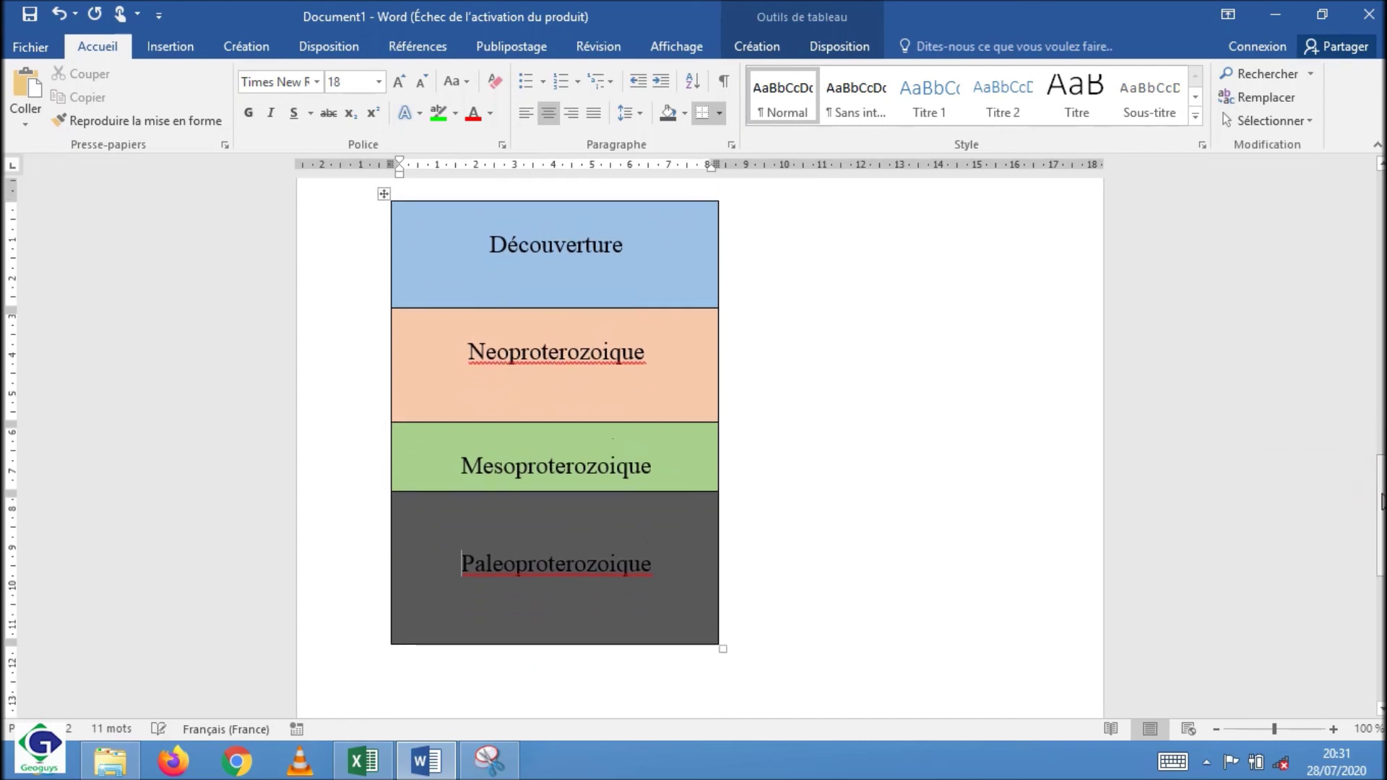
Step: Mark Neoproterozoique and Paleoproterozoique as correctly spelled and move the caret above the table
click(558, 354)
right_click(558, 354)
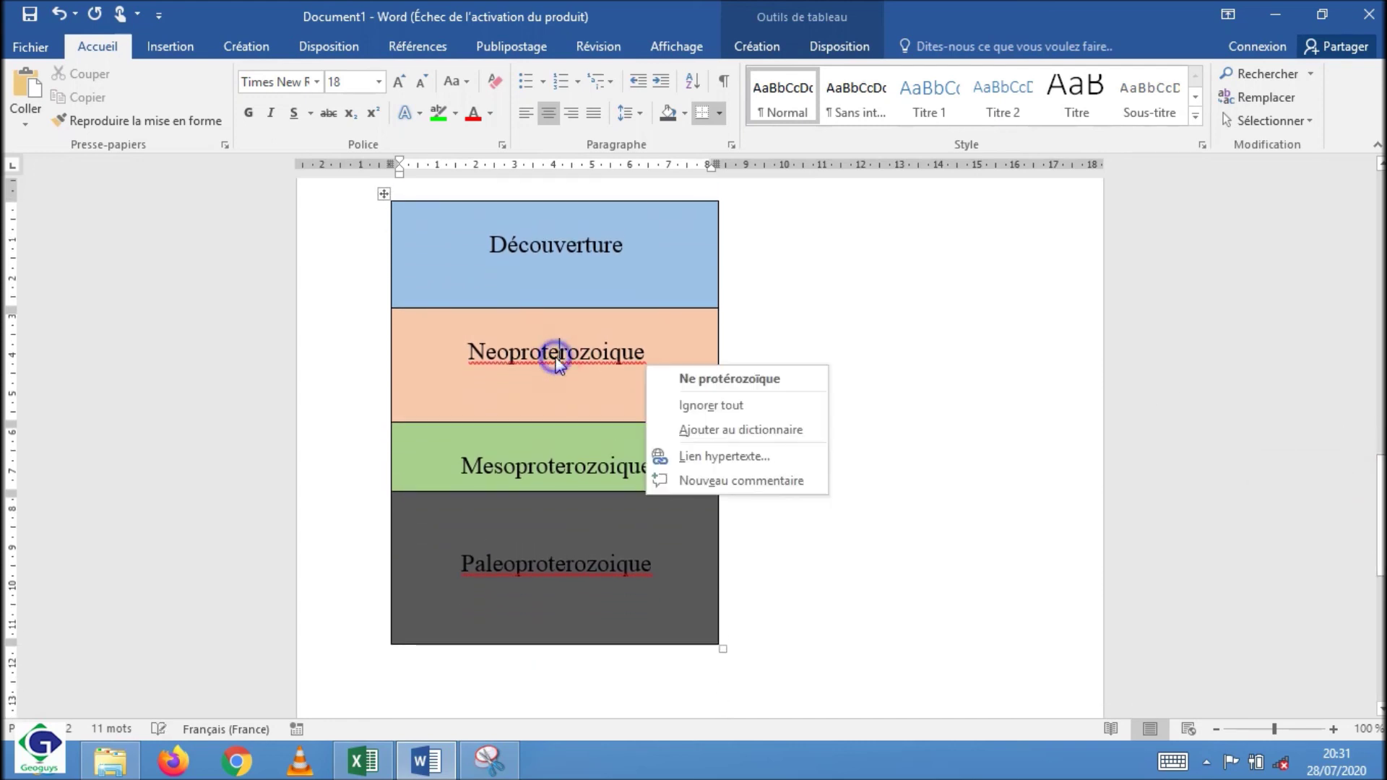
click(713, 400)
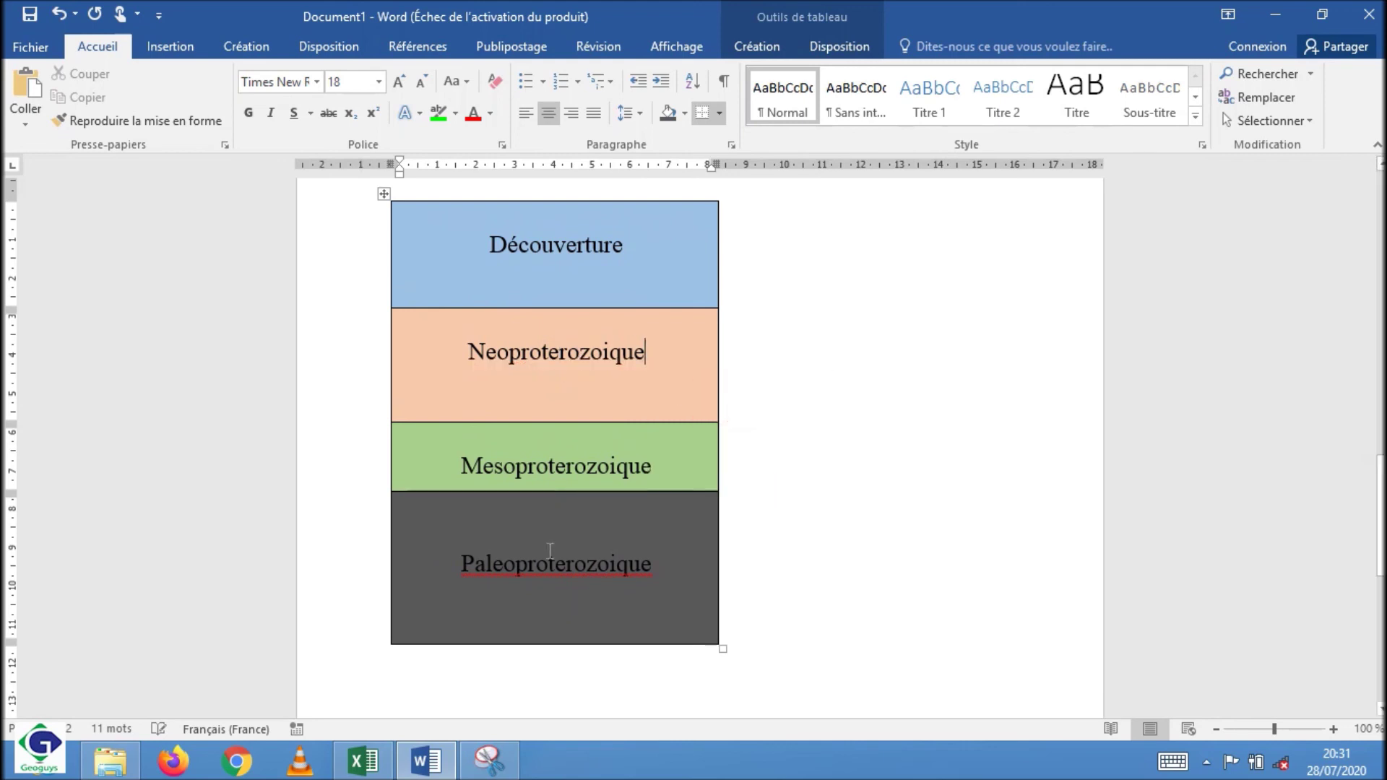
right_click(549, 563)
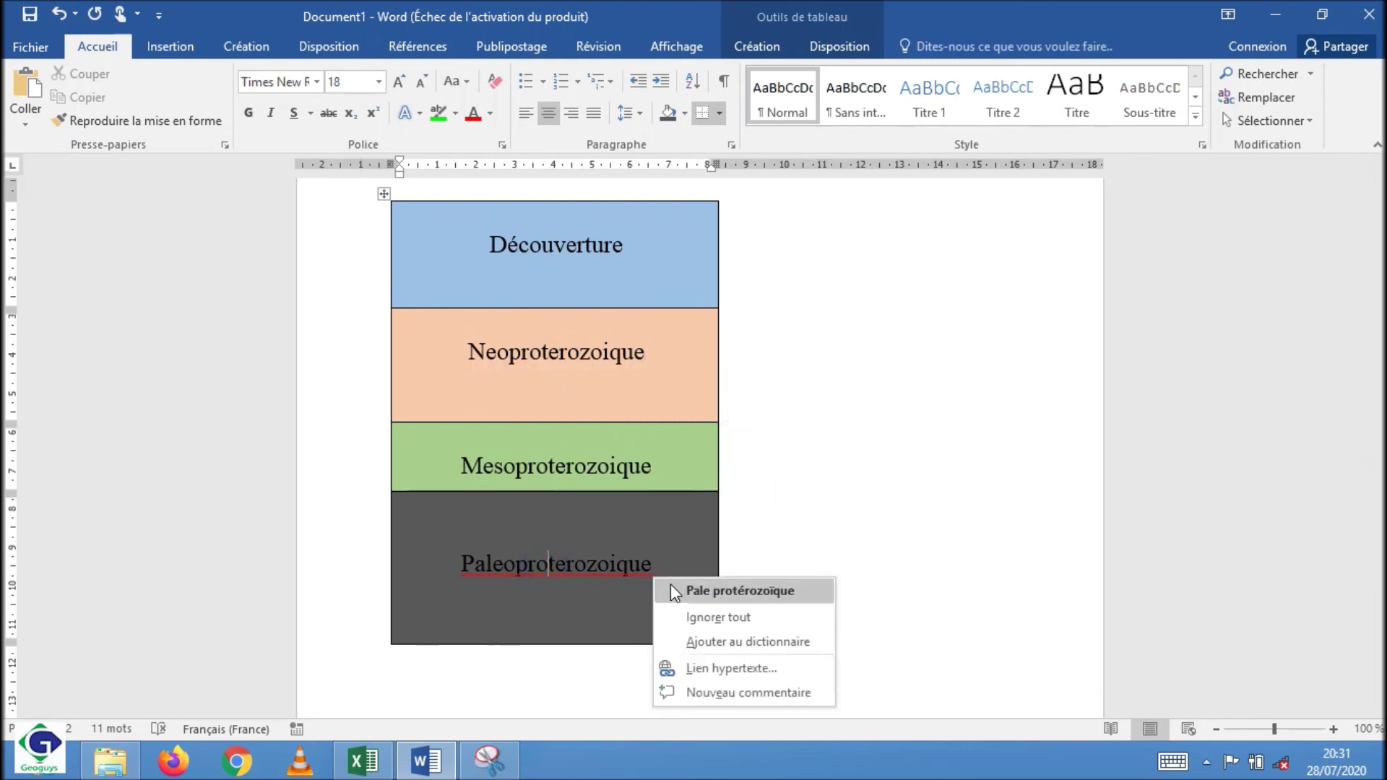
click(719, 618)
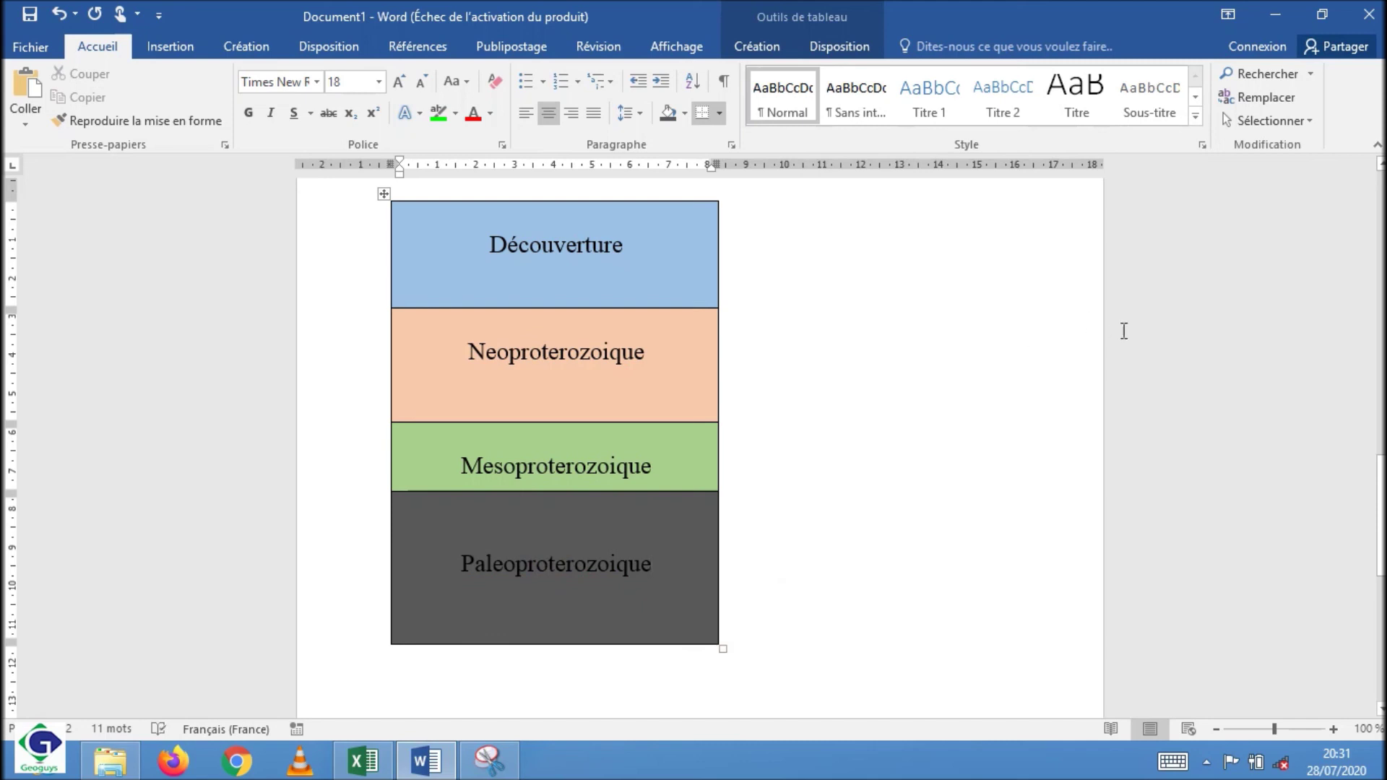
click(1381, 518)
drag(1380, 519, 1381, 510)
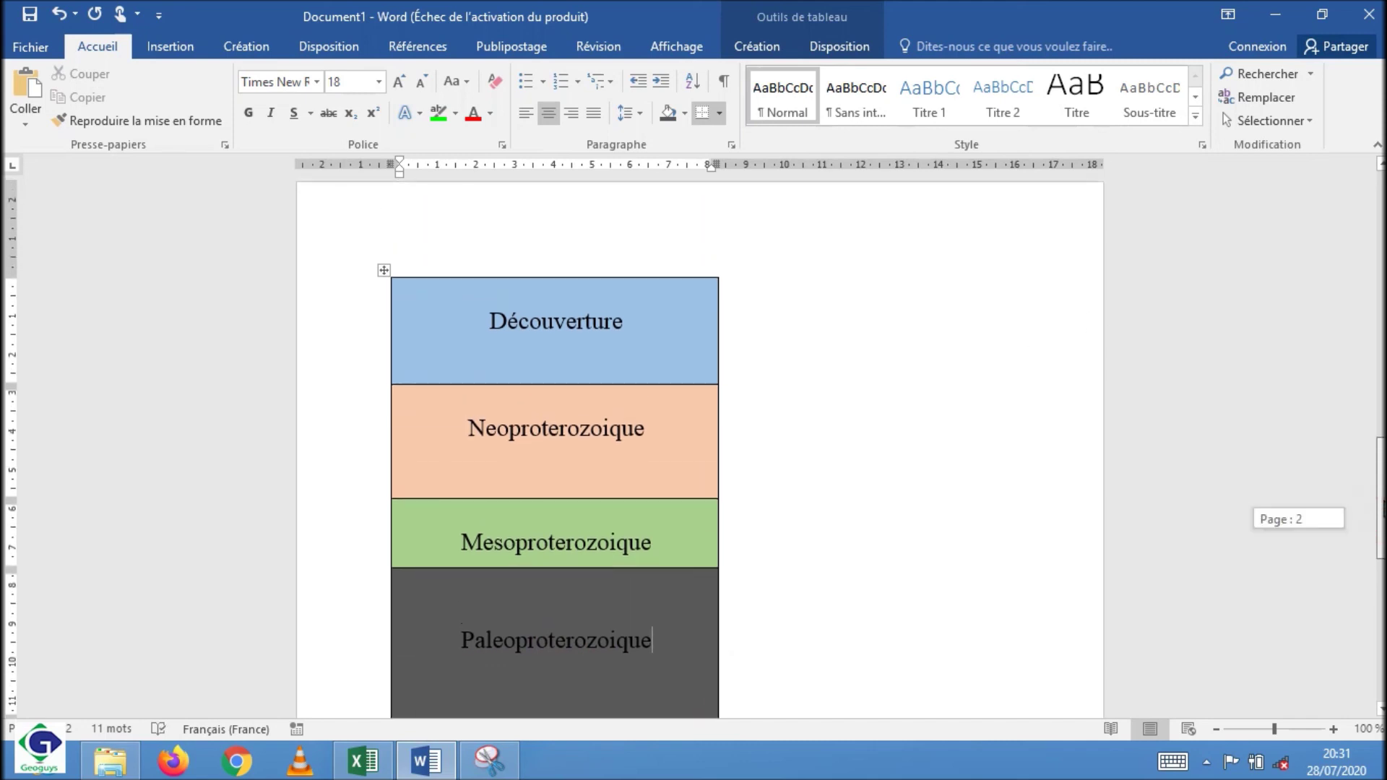
click(442, 227)
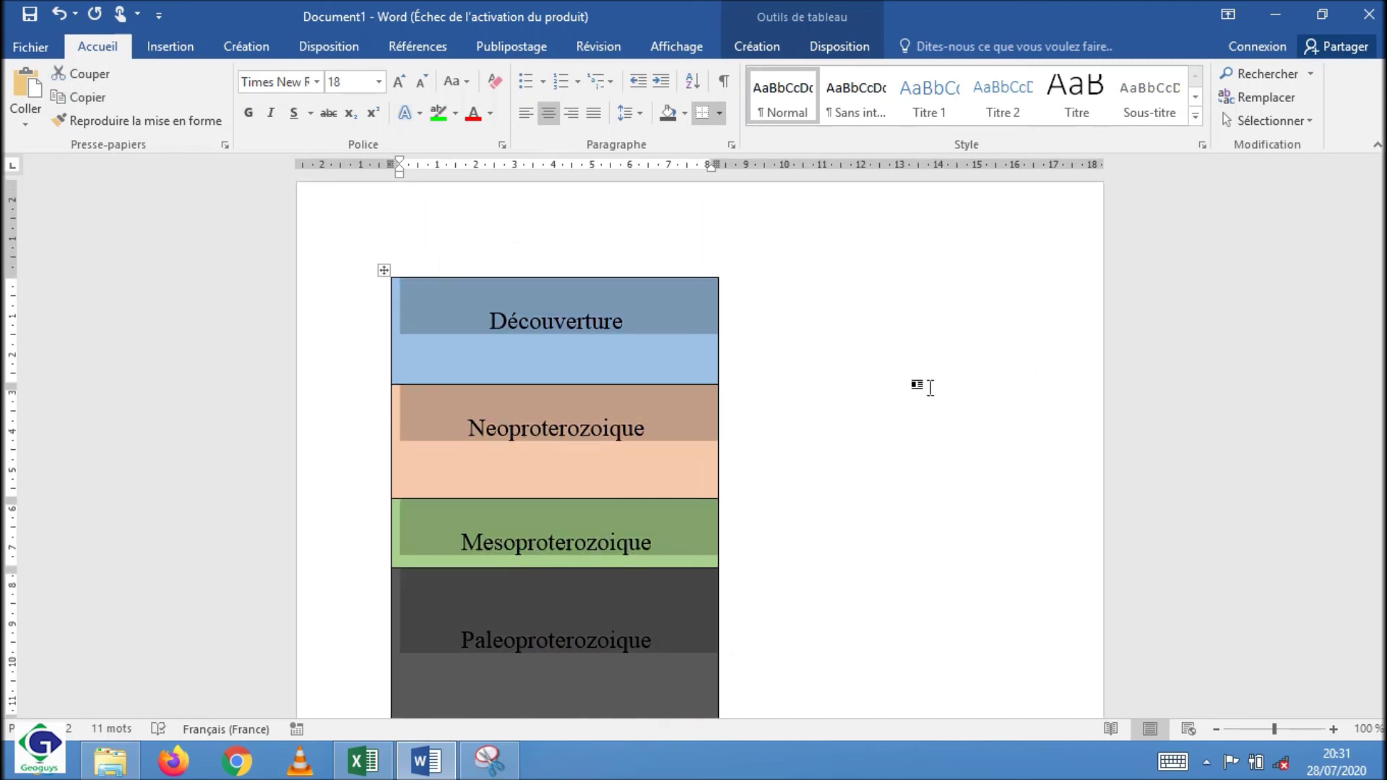
click(945, 384)
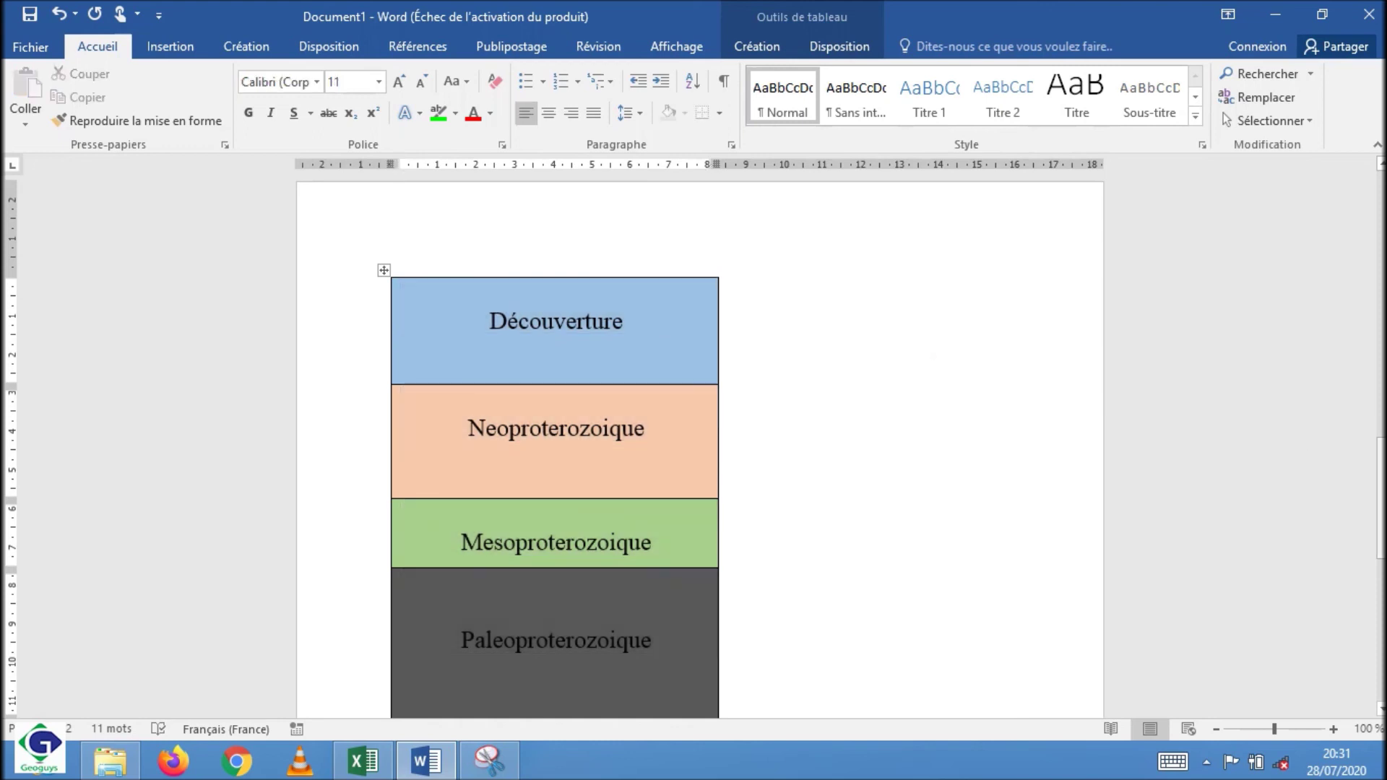
drag(1380, 506, 1381, 437)
click(675, 325)
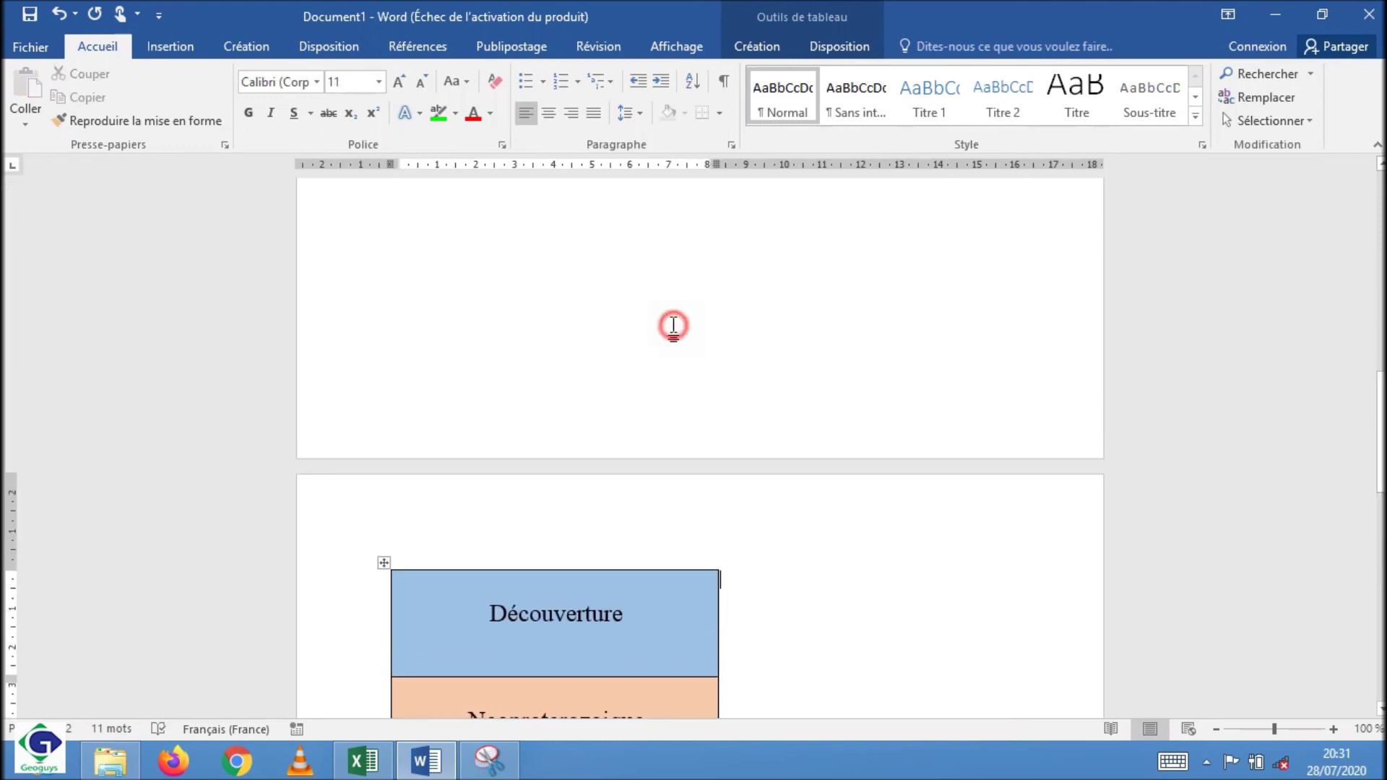
Step: Add an empty line above the table and type the title 'Log stratigraphique'
key(Return)
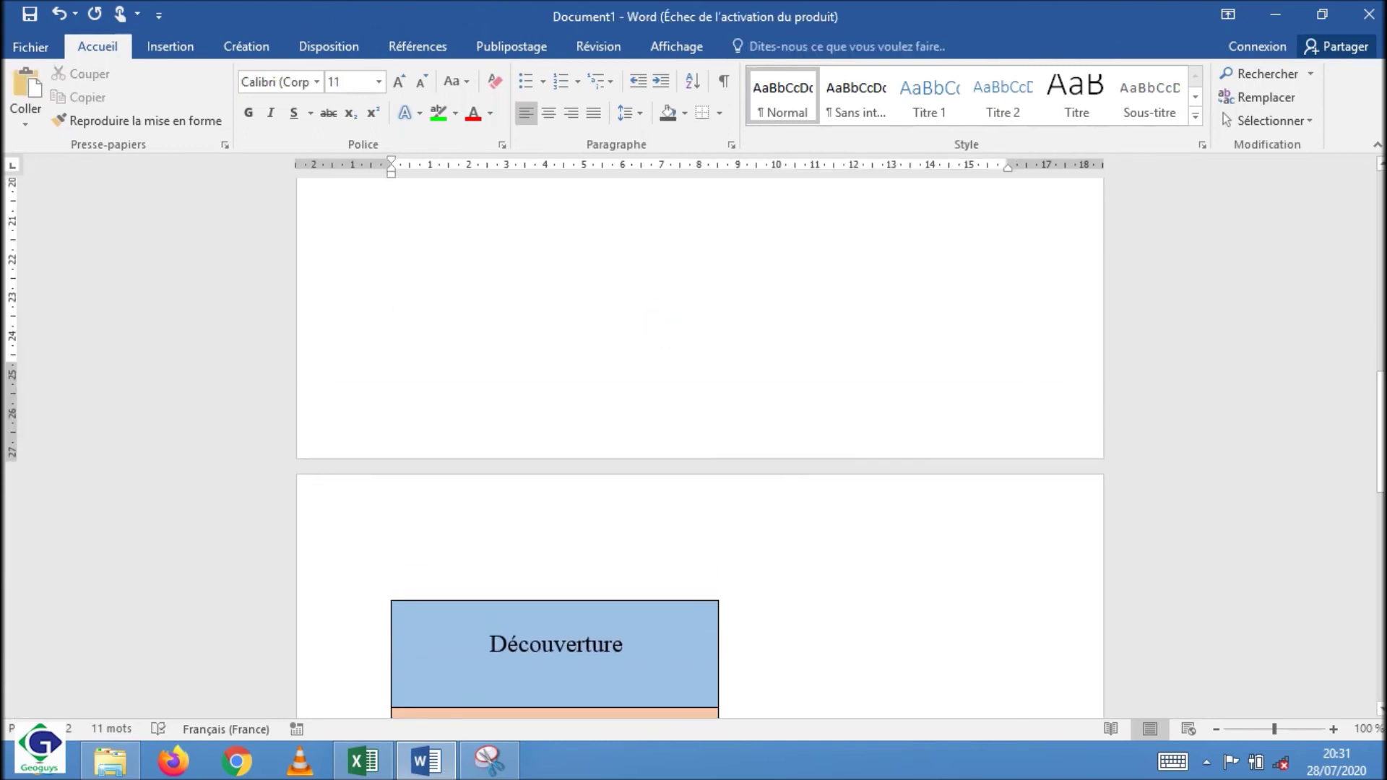
drag(1380, 438, 1380, 462)
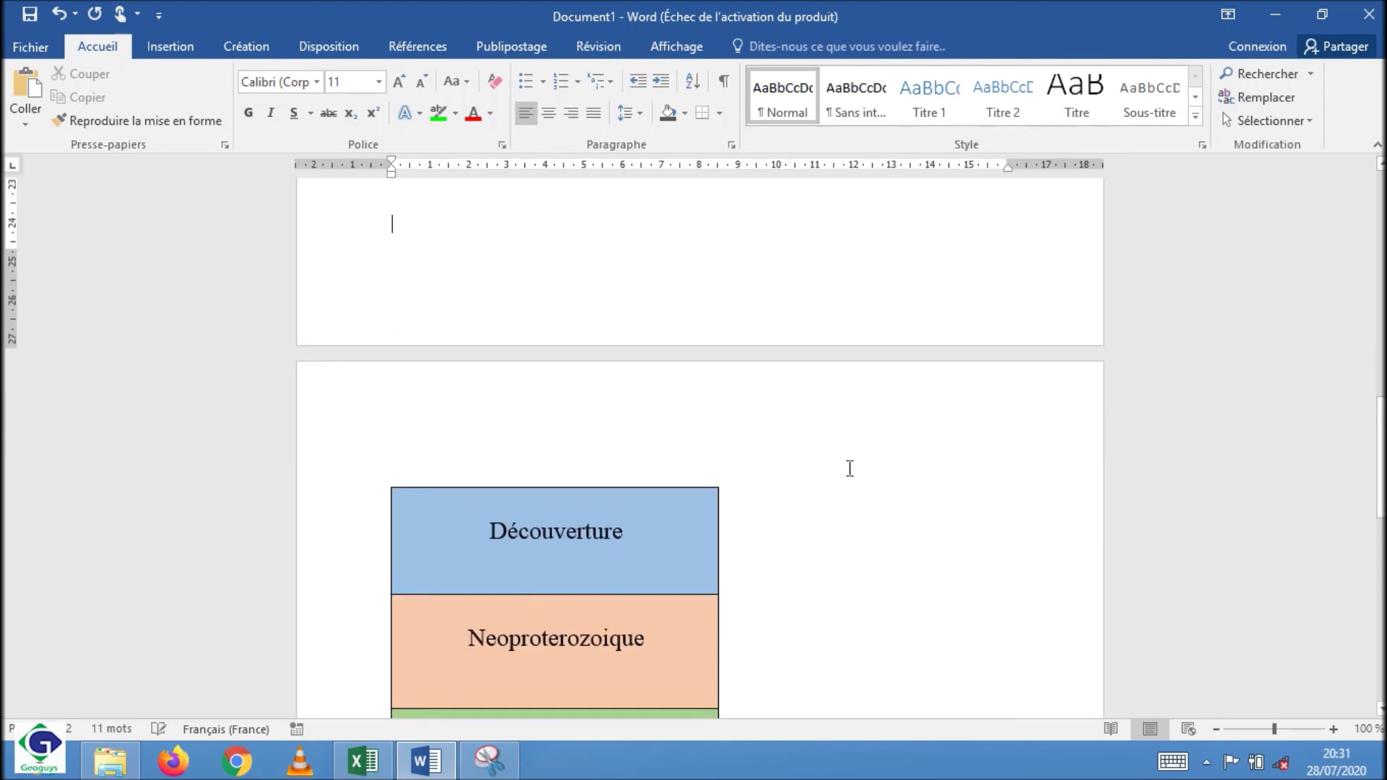
click(571, 468)
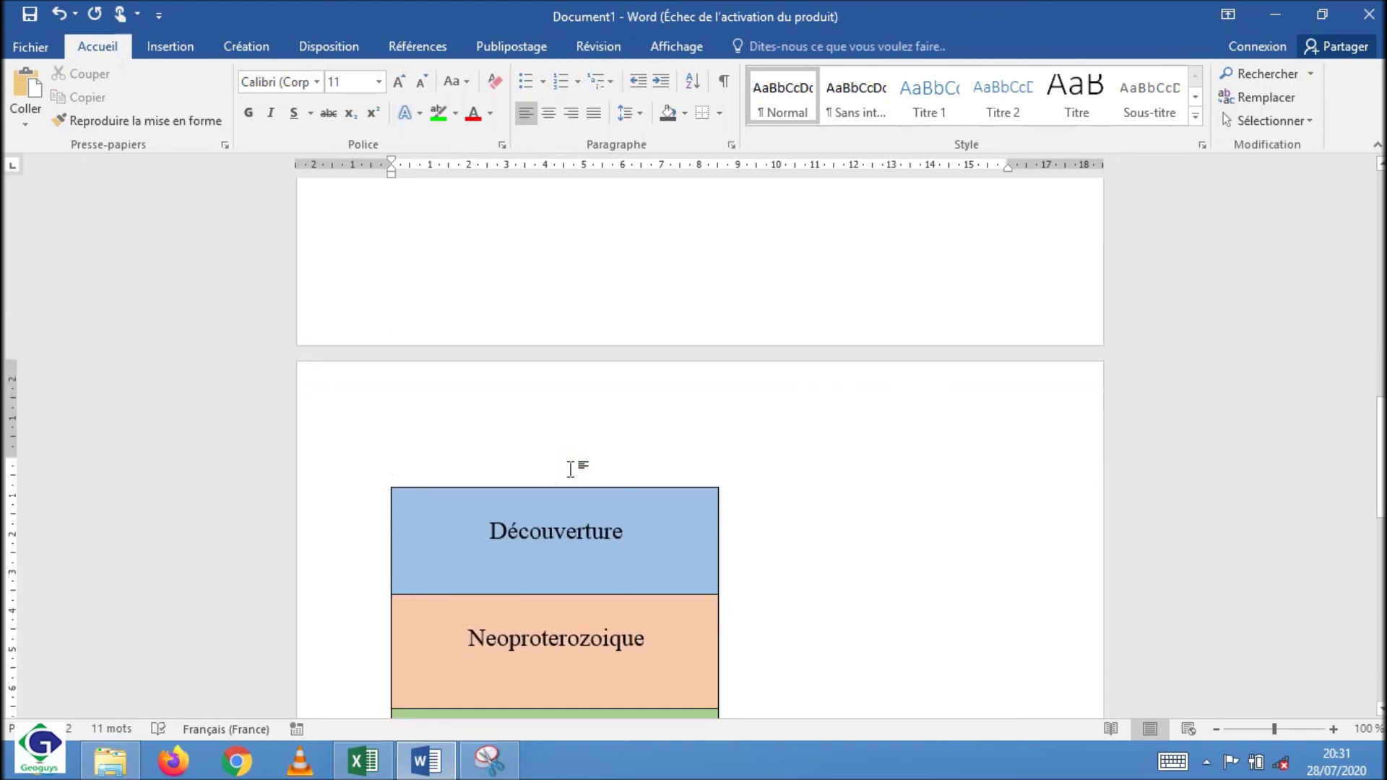
text(Log)
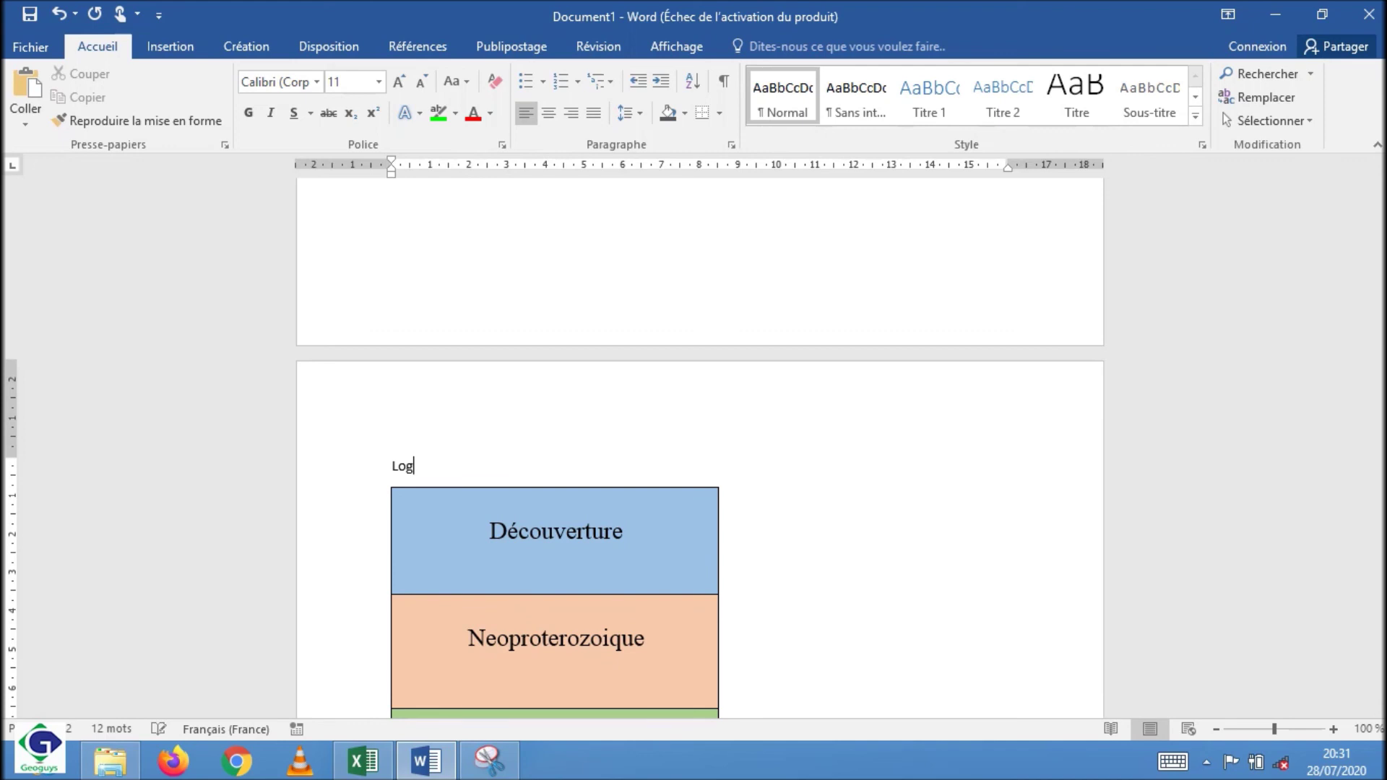
text( strat)
text(igrap)
text(hique)
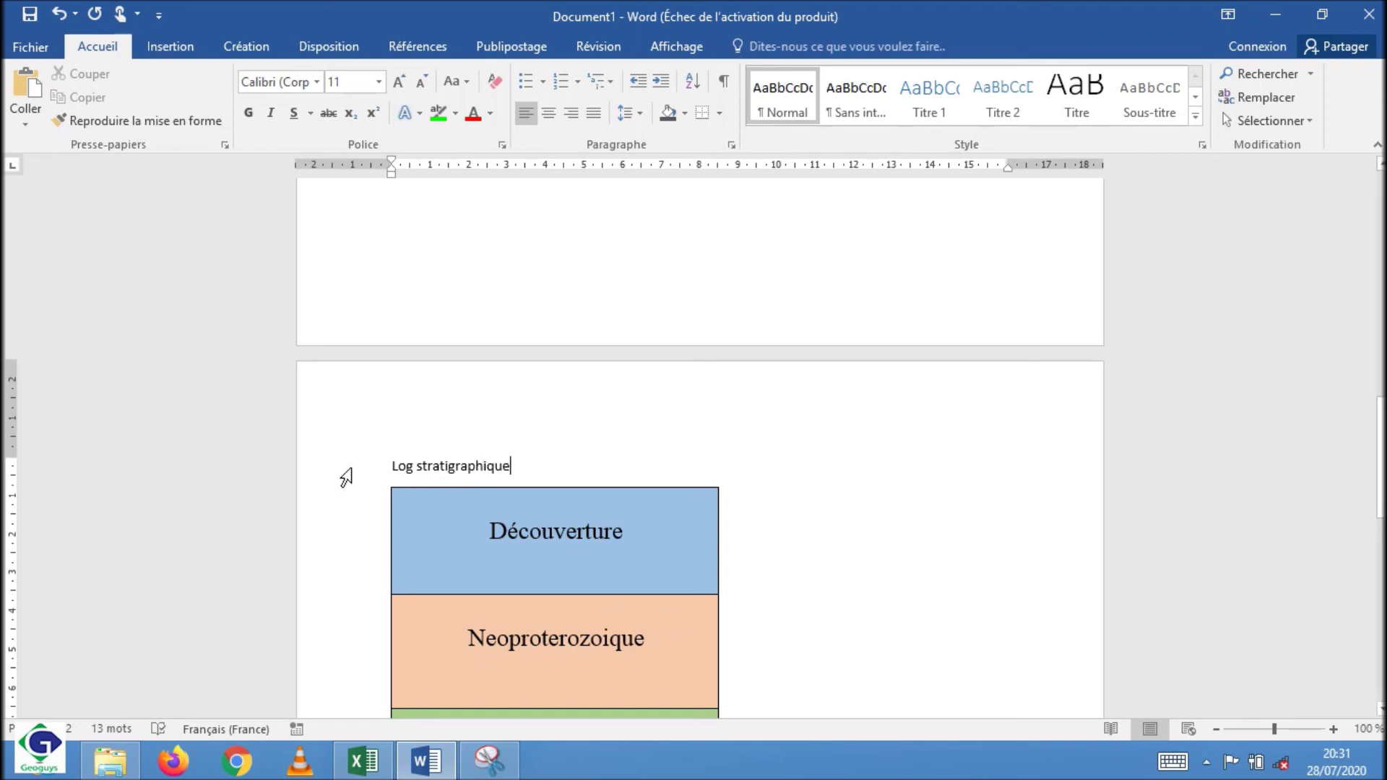
Step: Format the 'Log stratigraphique' title in Times New Roman size 22
click(345, 468)
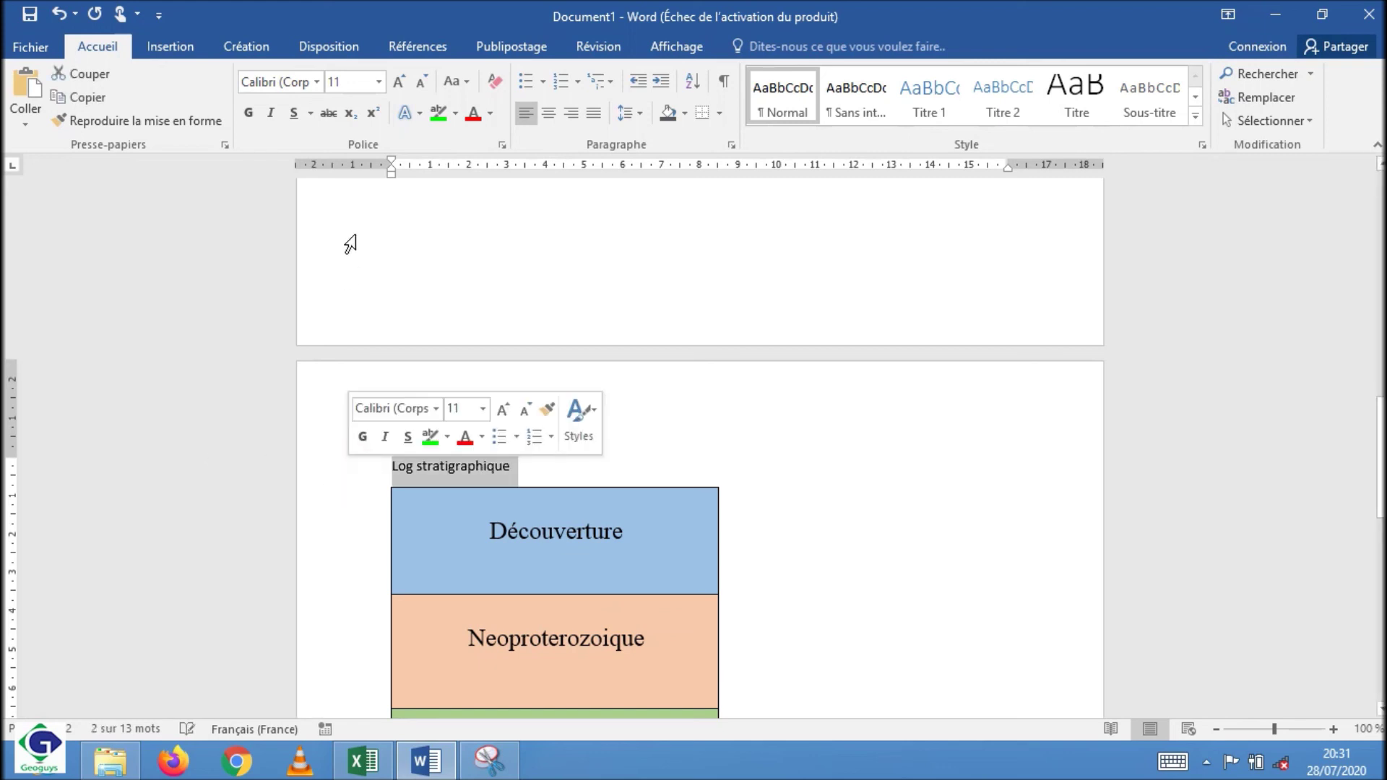
click(316, 82)
click(360, 206)
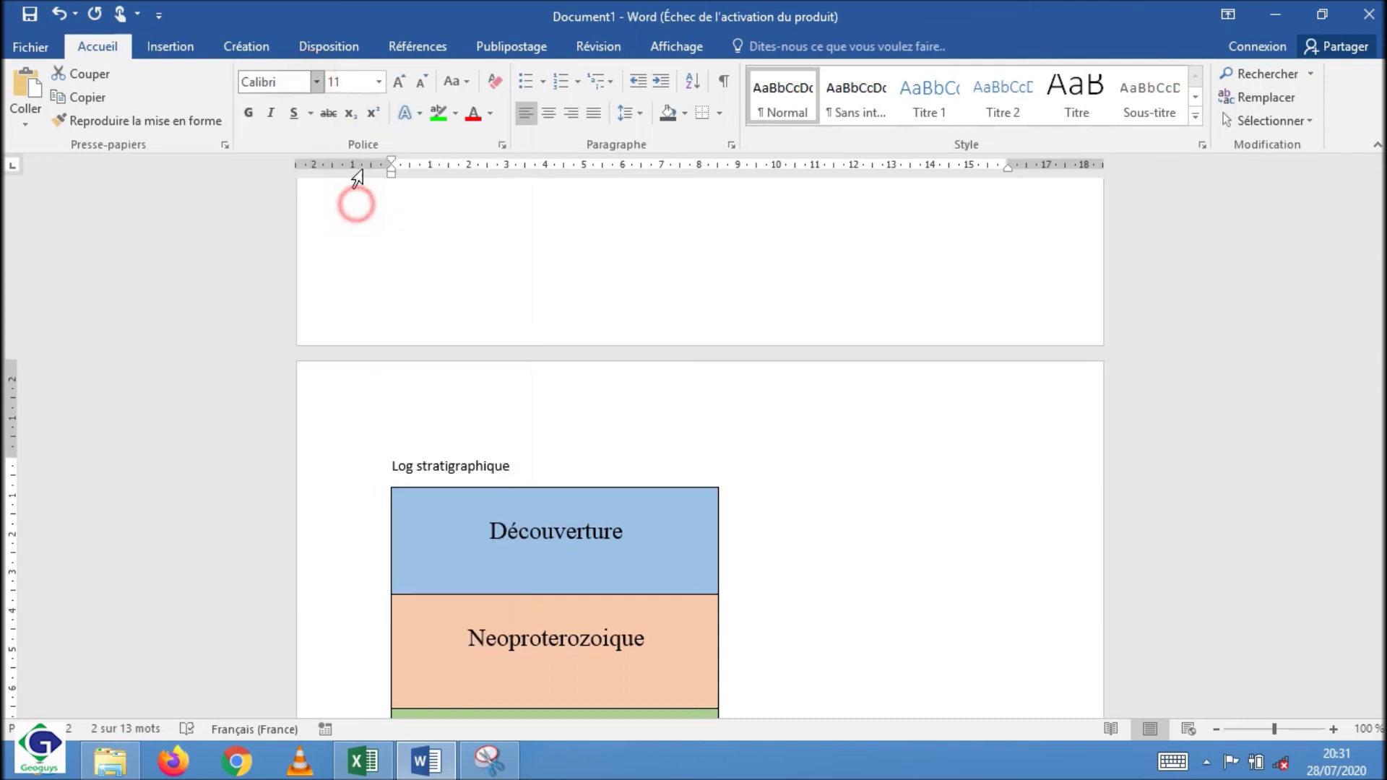
click(379, 81)
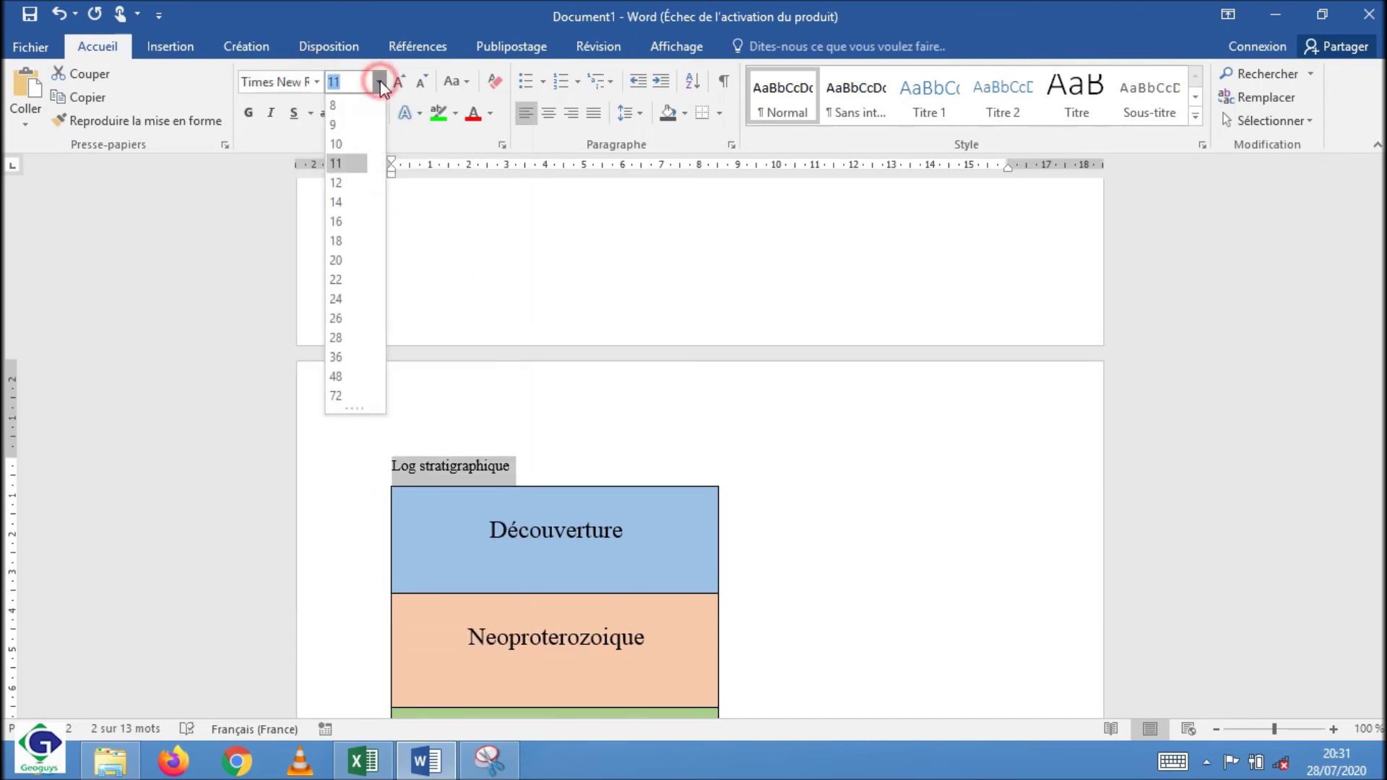
click(334, 280)
click(390, 478)
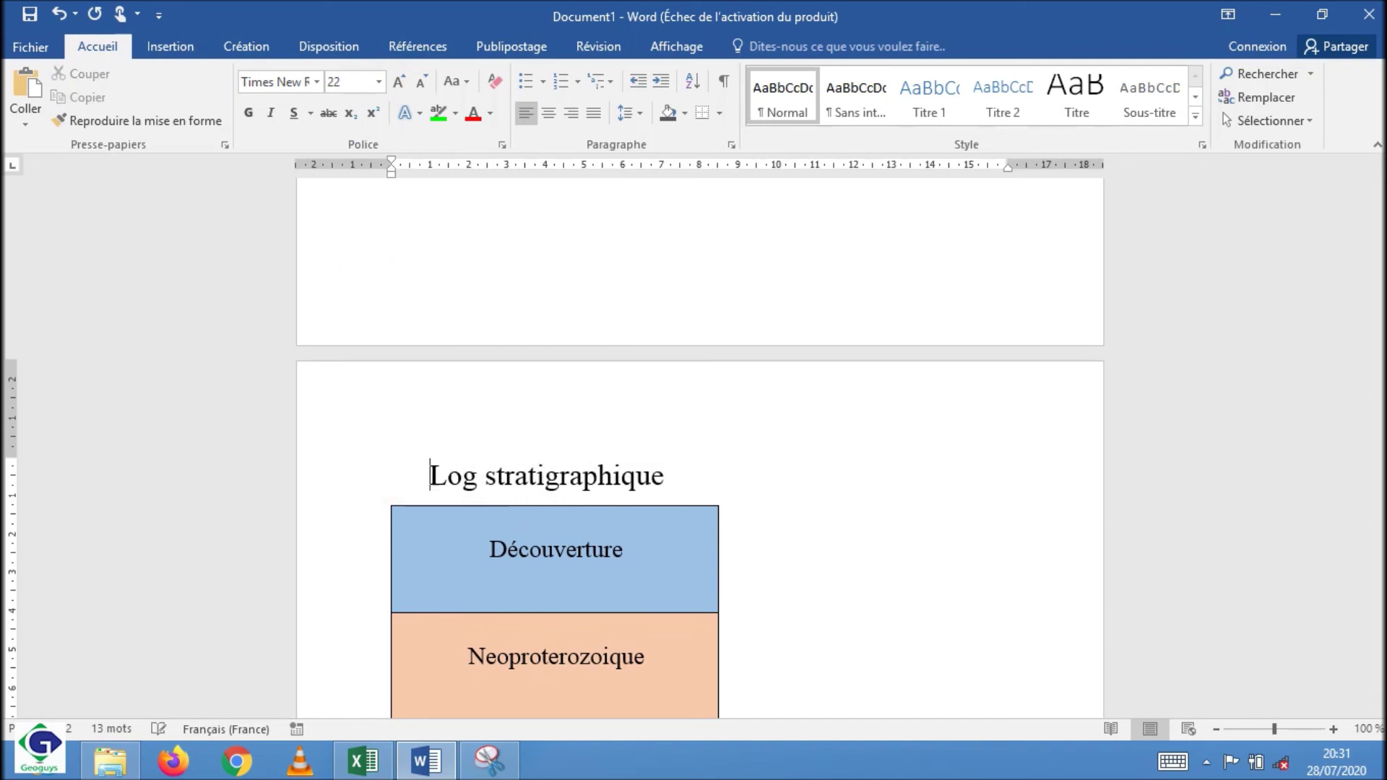
drag(1381, 473, 1380, 531)
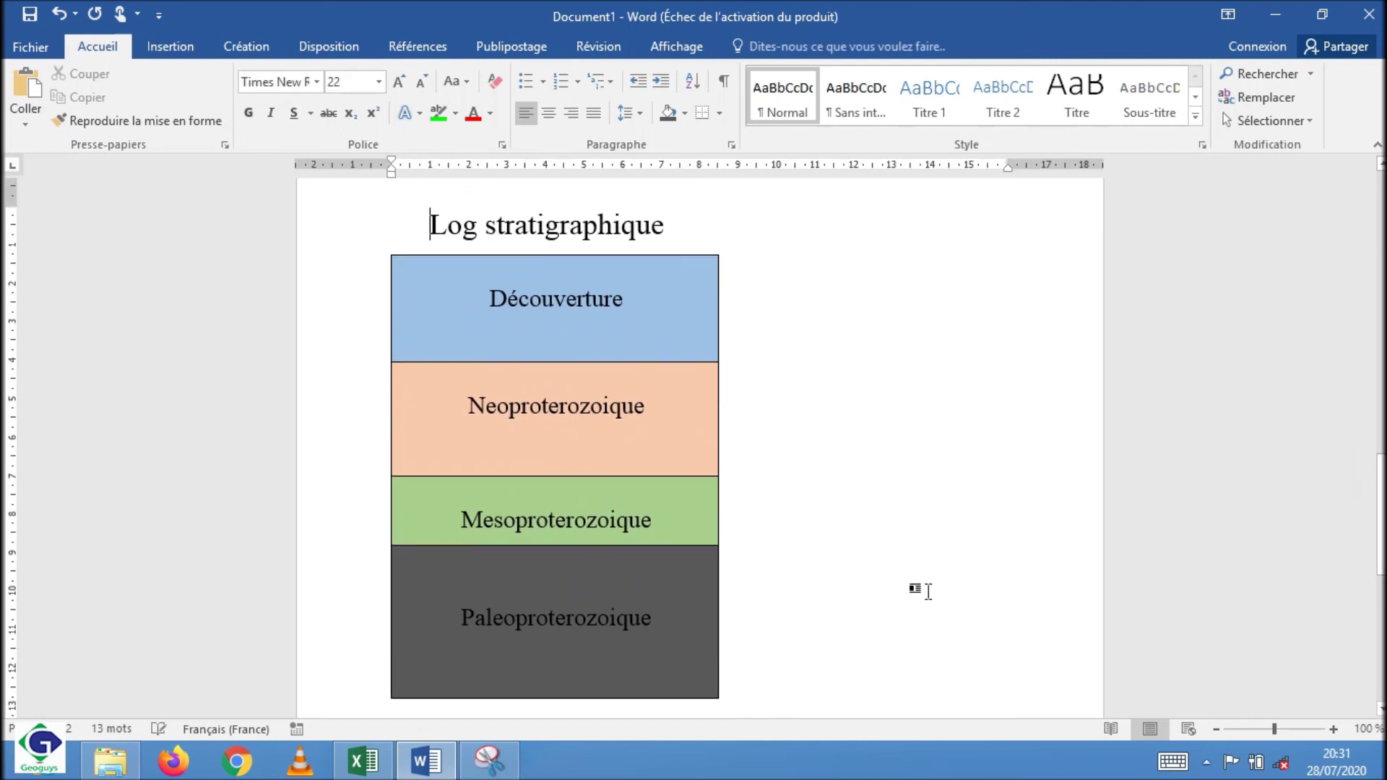
click(900, 685)
click(911, 659)
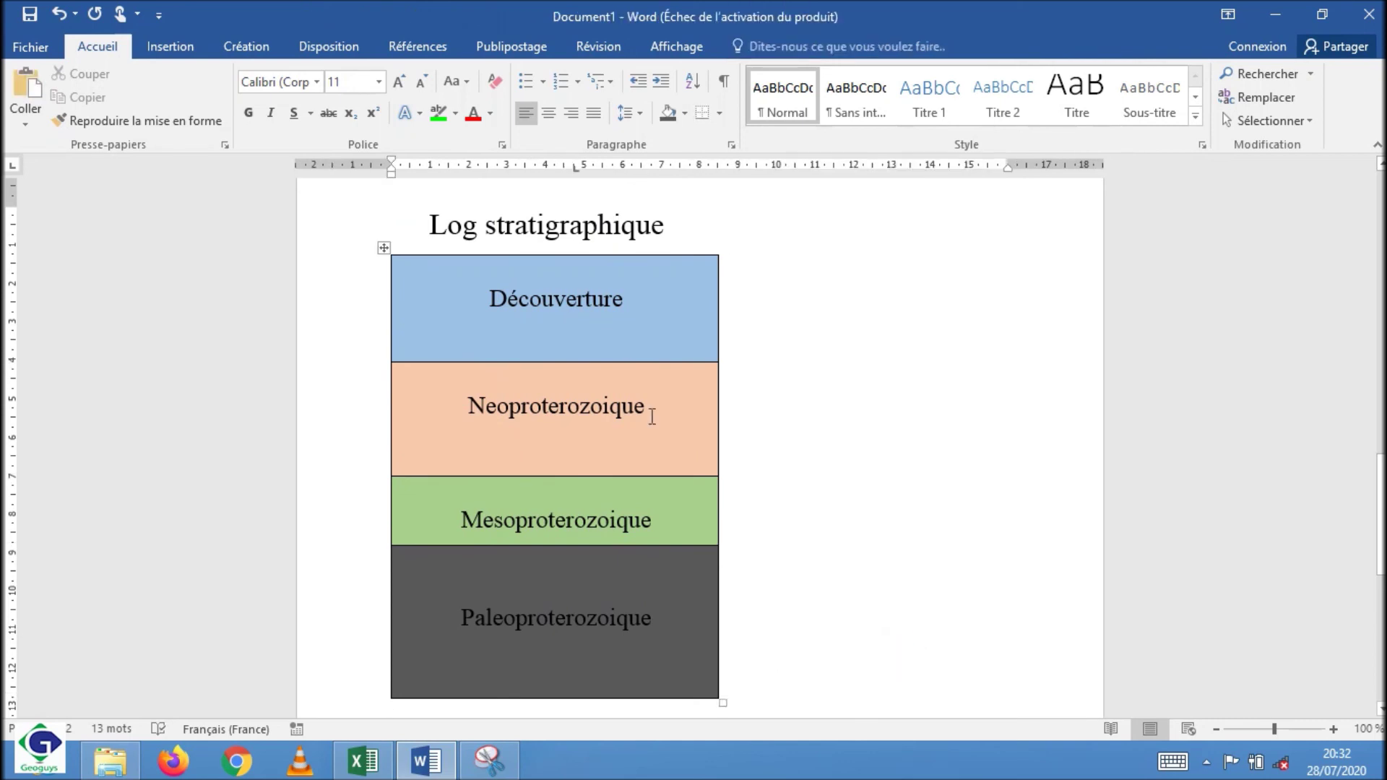
mouse_move(555, 618)
click(498, 769)
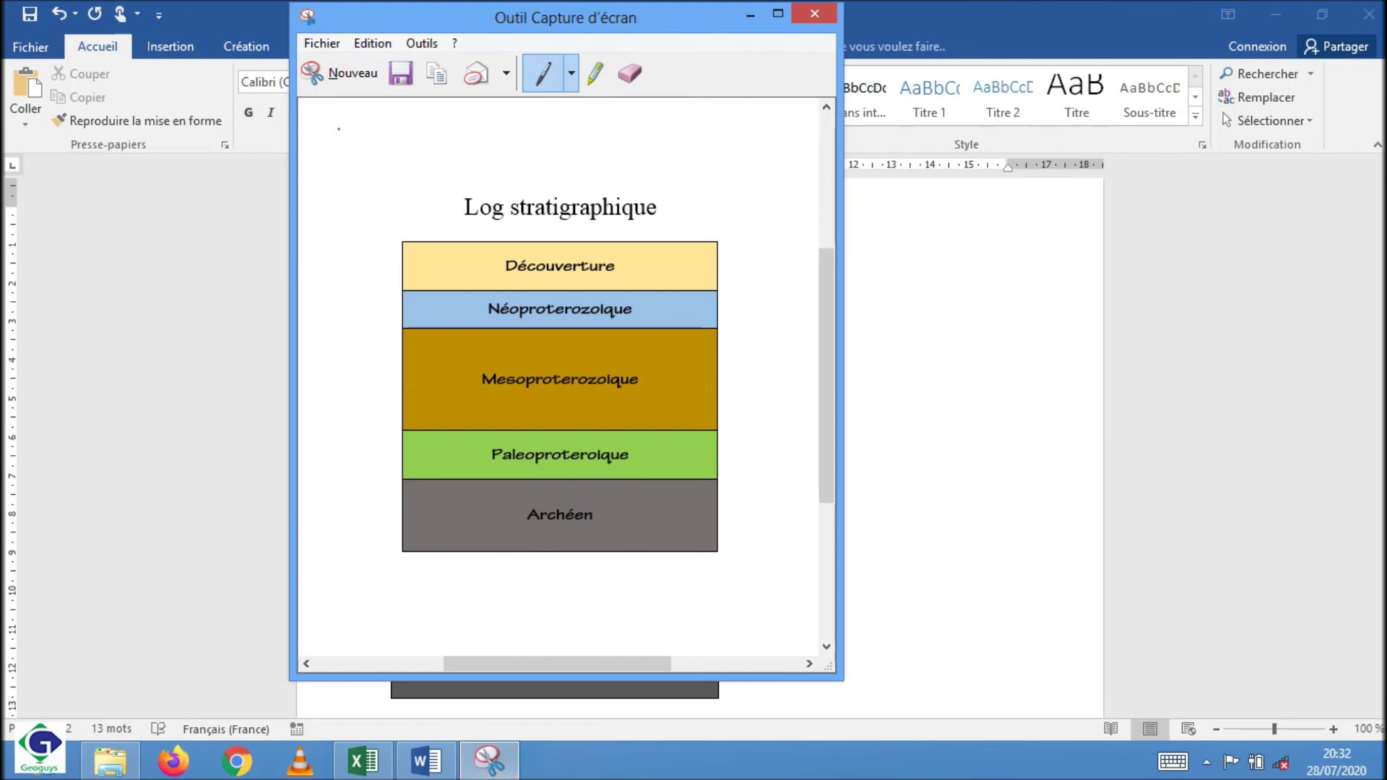
Step: Snip the region around the title and whole table, then minimise the capture window
click(354, 75)
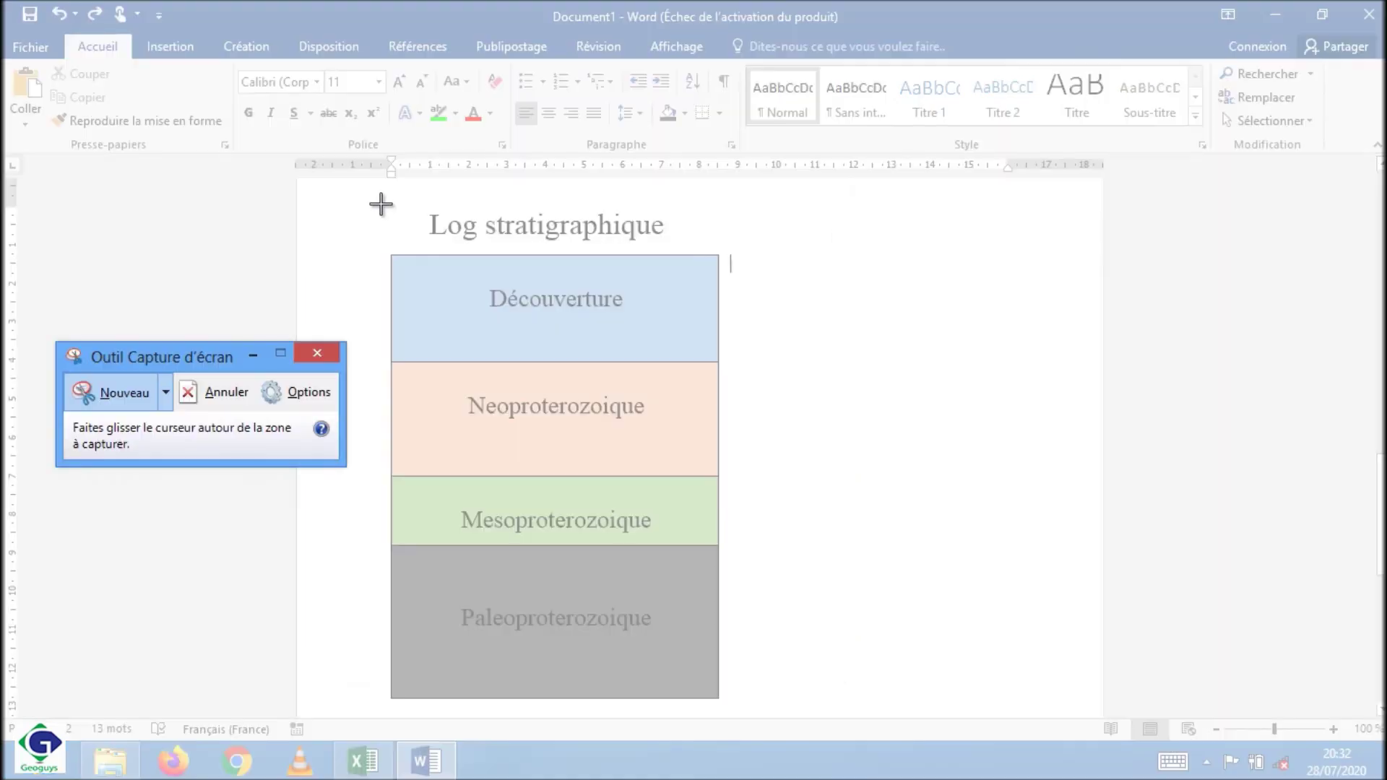
drag(373, 199, 735, 719)
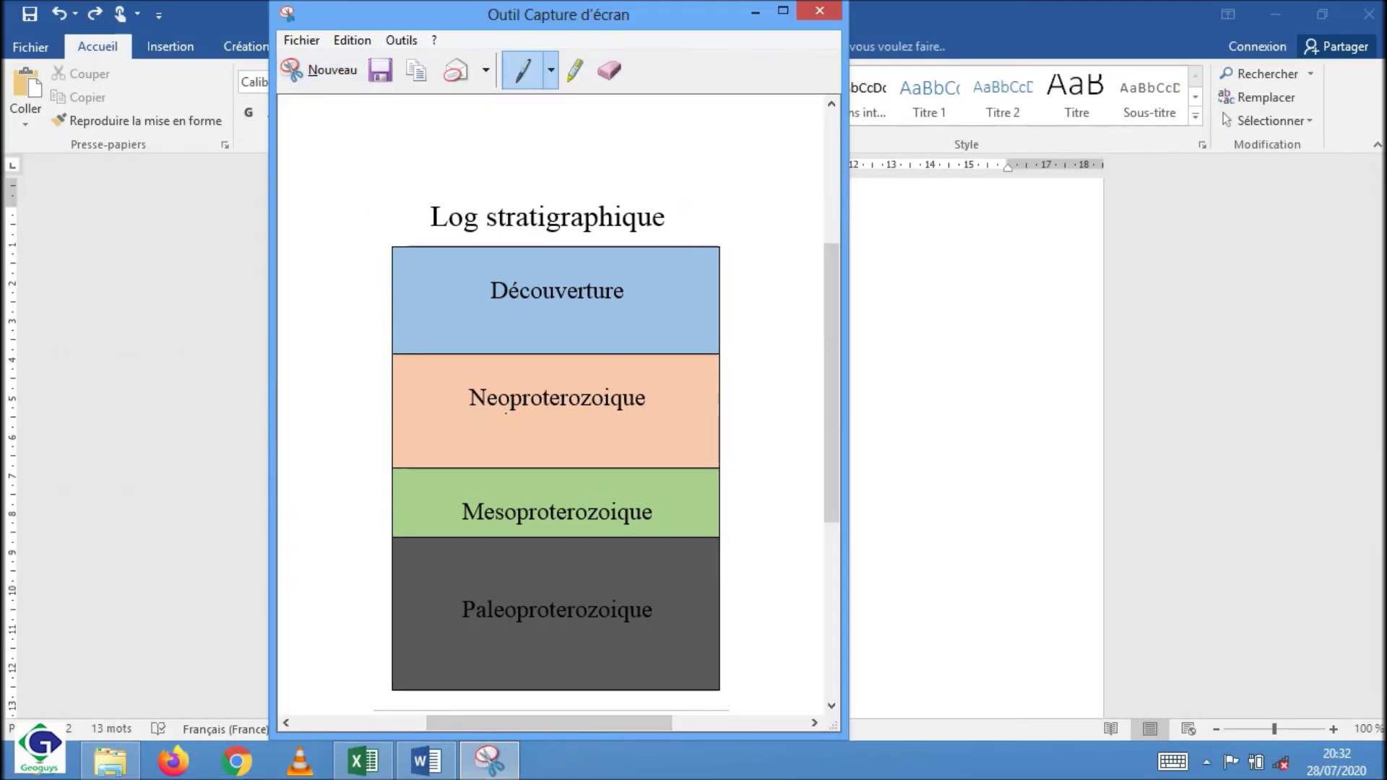
click(755, 12)
Step: Insert the captured log image on a new page below the table
click(869, 644)
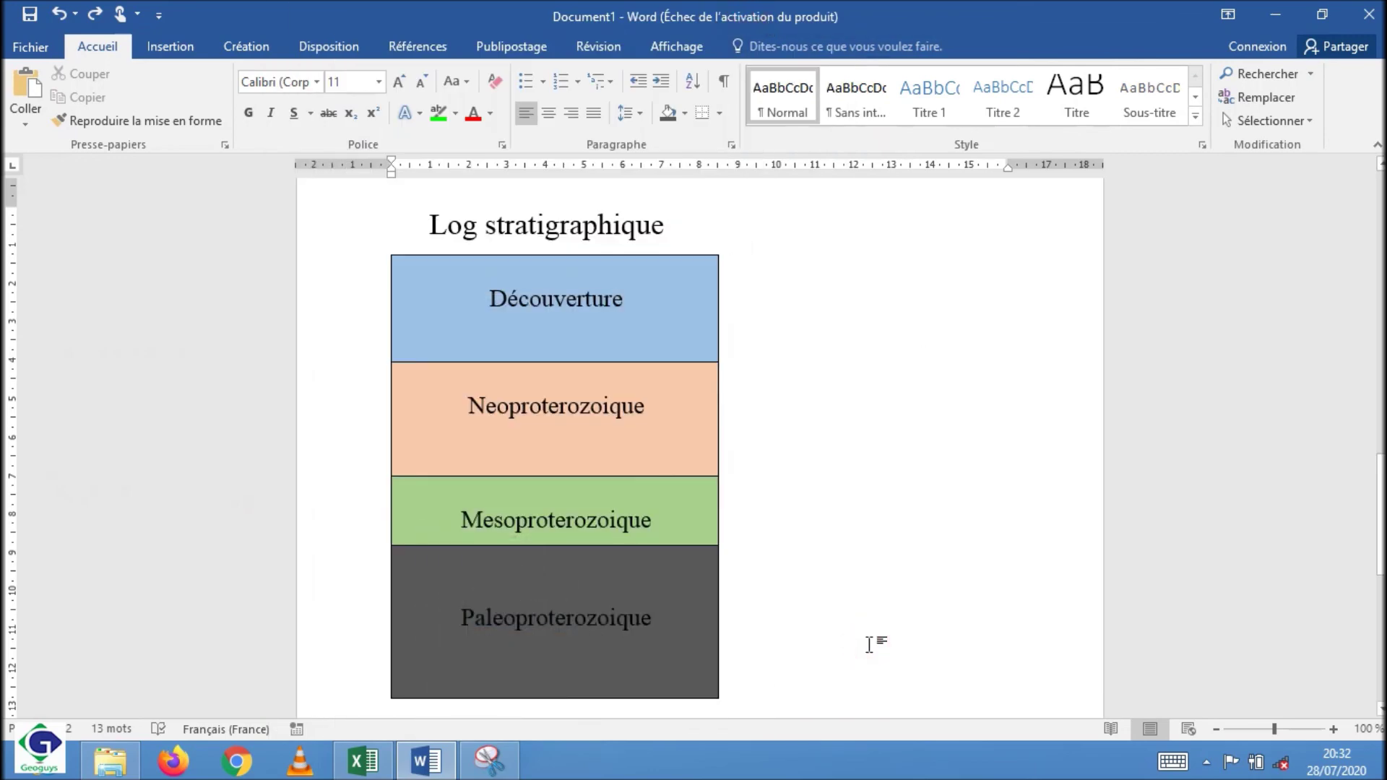
click(875, 682)
click(874, 683)
drag(1380, 557, 1380, 593)
click(400, 579)
key(ctrl+Return)
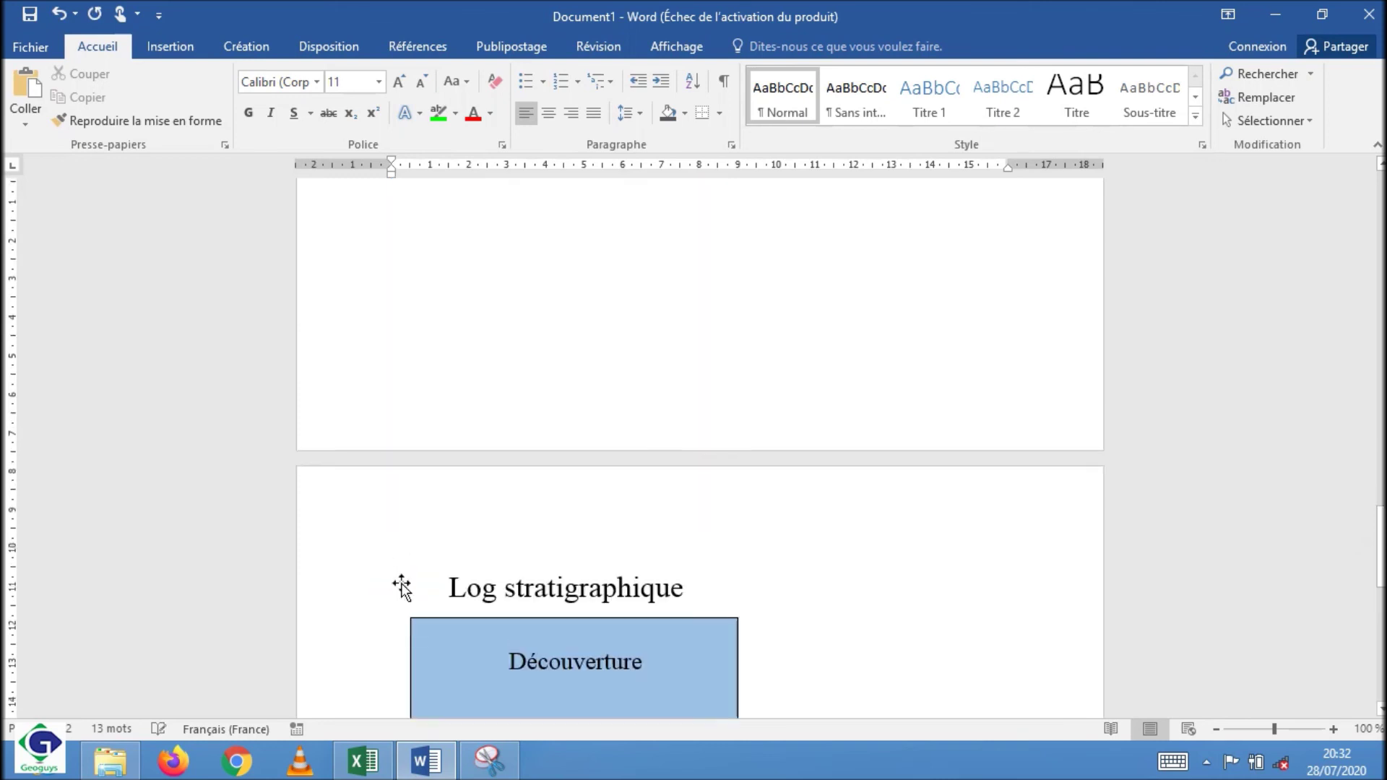
click(551, 514)
click(550, 499)
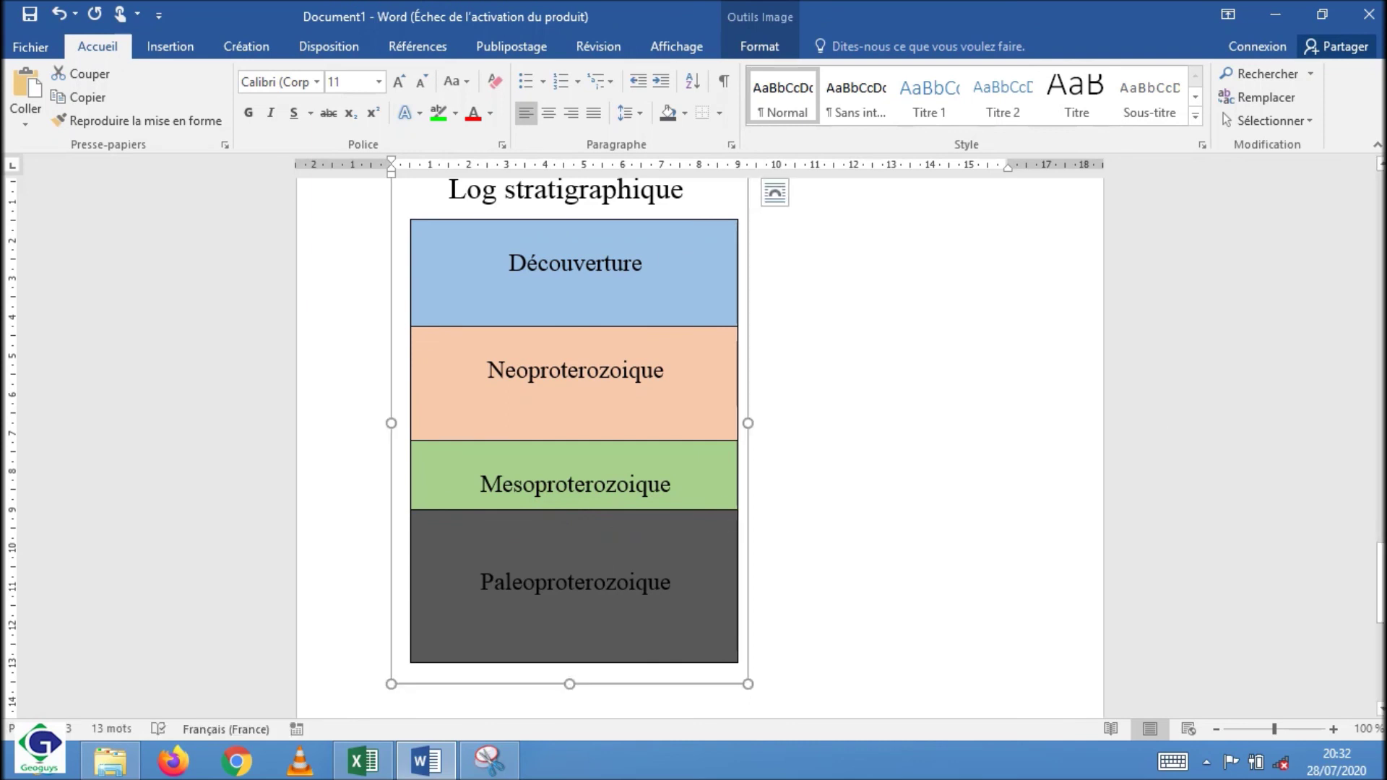
drag(1382, 600, 1383, 576)
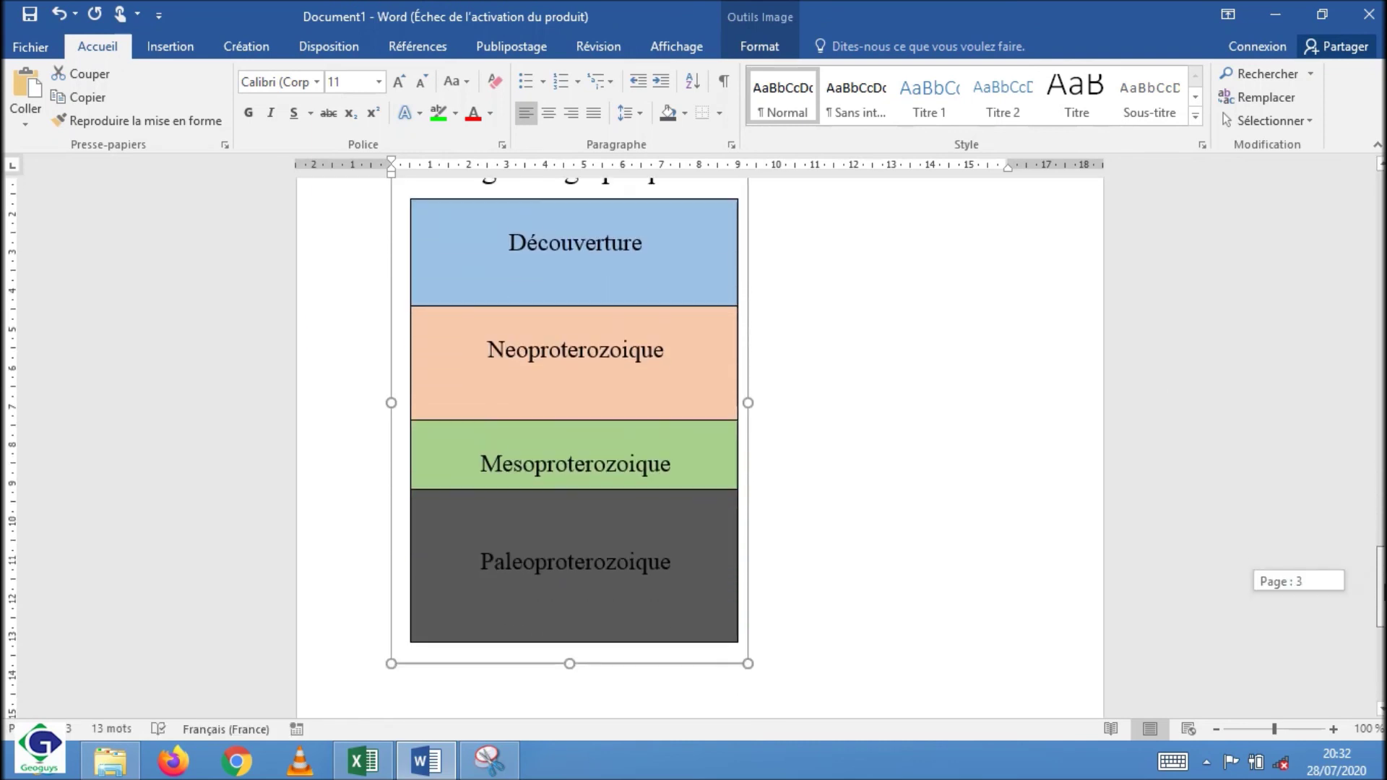